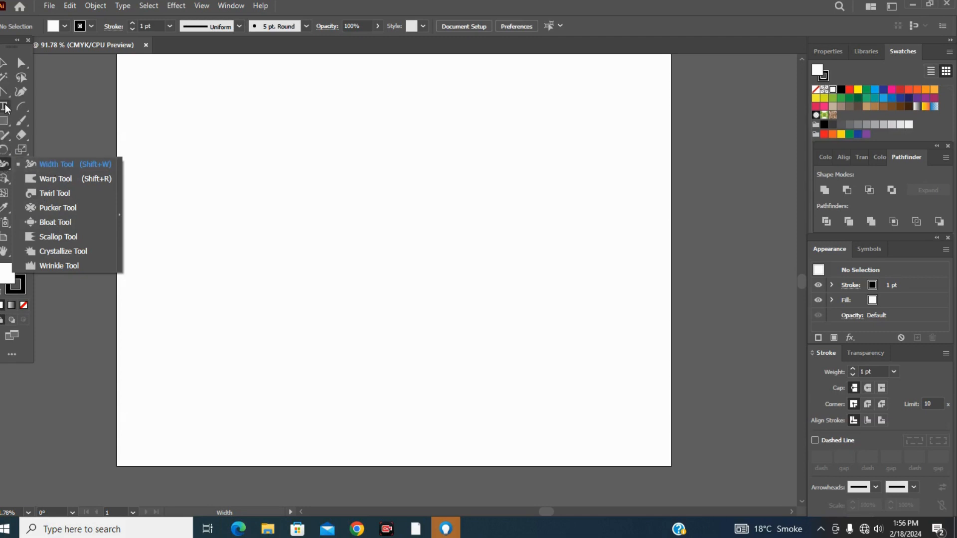
Draw a vertical line with the Line Segment tool in the middle of the artboard and set its stroke weight to 40 pt.
left_click(24, 106)
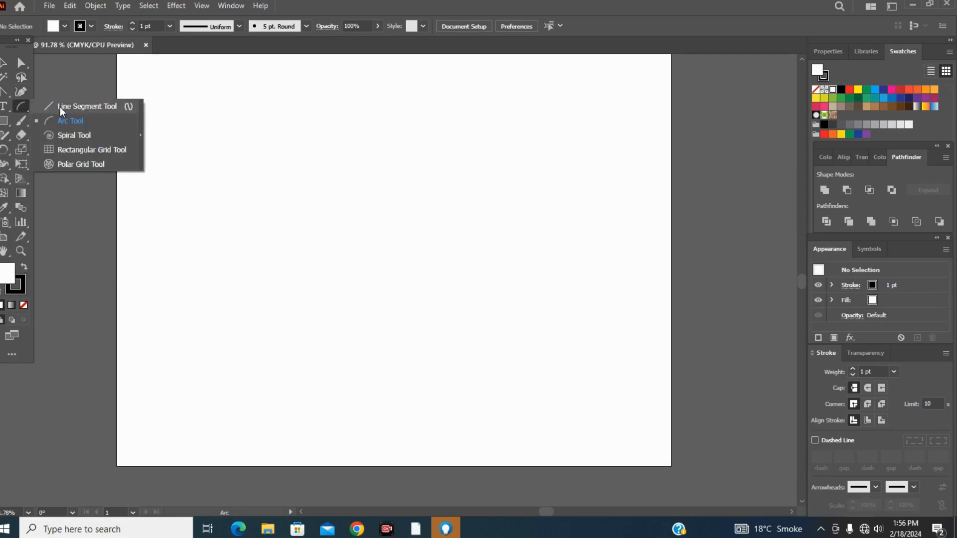
left_click(59, 106)
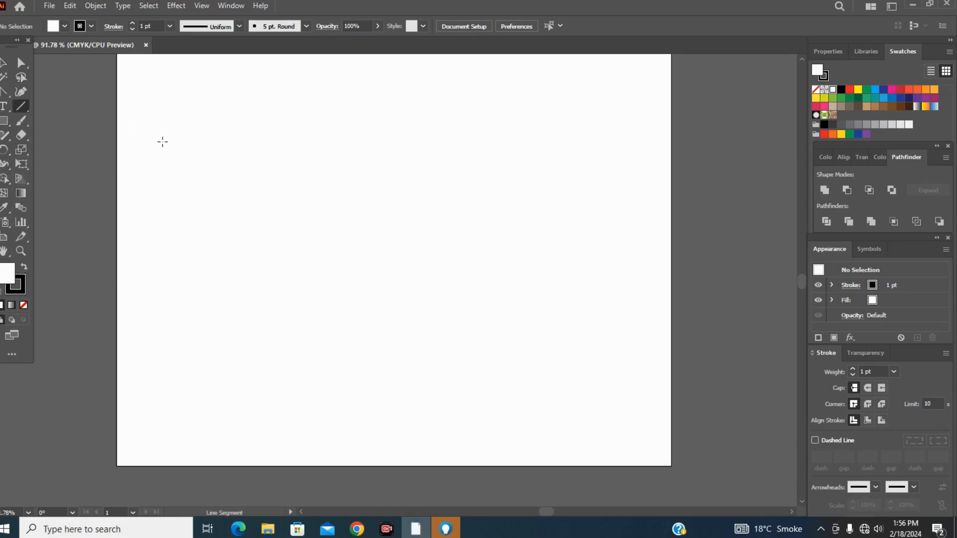
left_click_drag(335, 153, 339, 298)
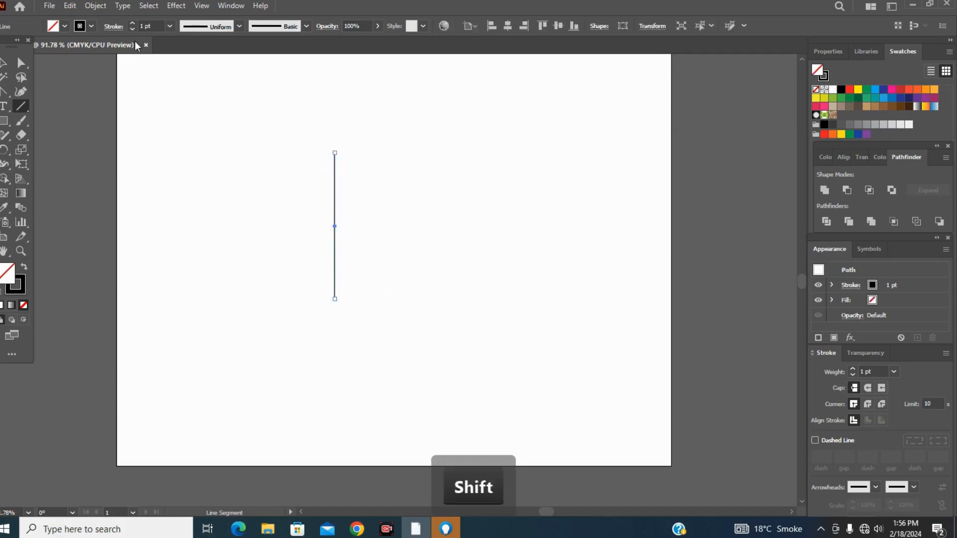
left_click(170, 26)
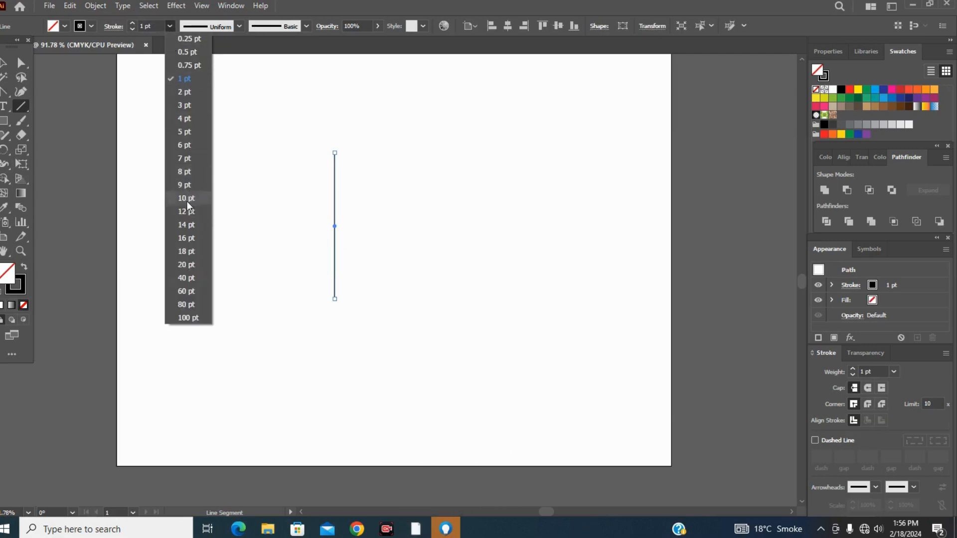
left_click(187, 278)
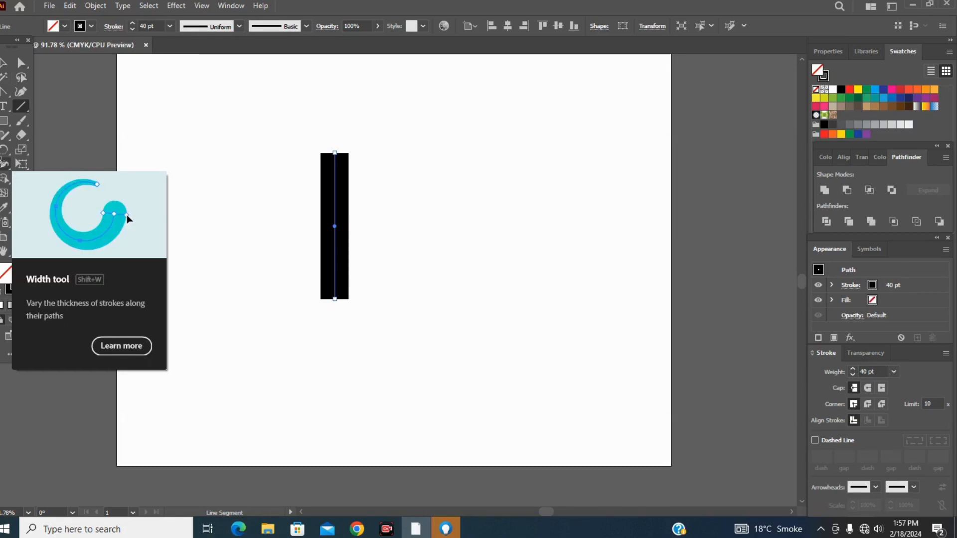
Widen the lower part of the line's stroke to about 119 pt with the Width tool.
left_click(3, 164)
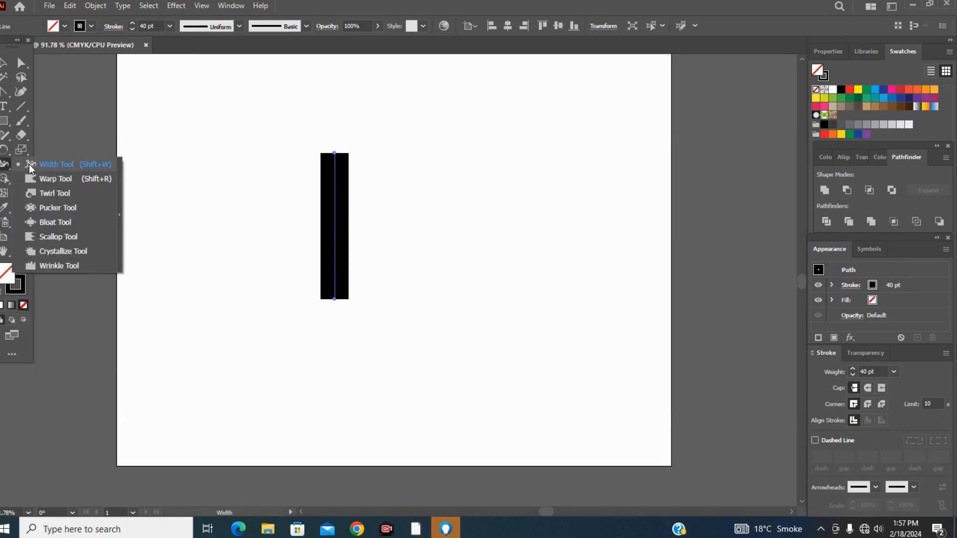
left_click(32, 163)
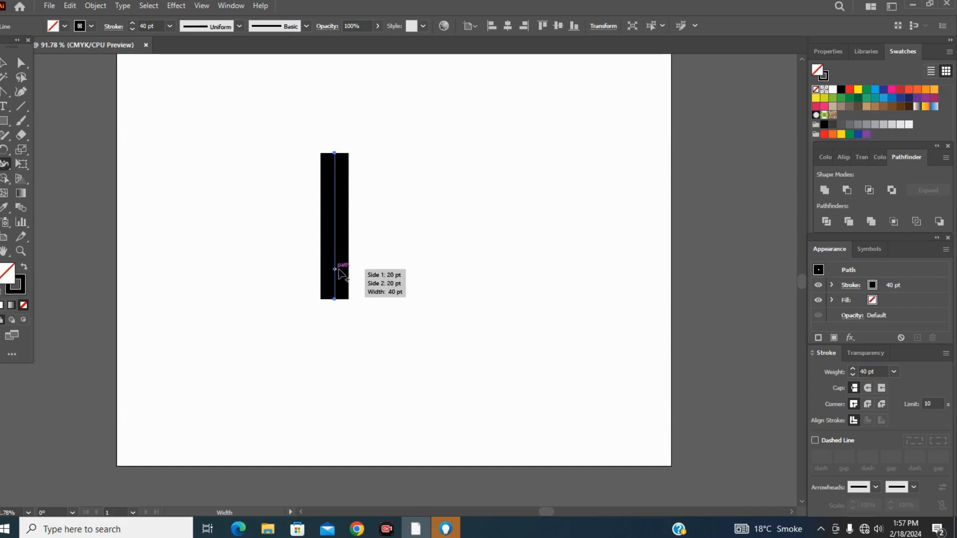
left_click_drag(337, 269, 376, 274)
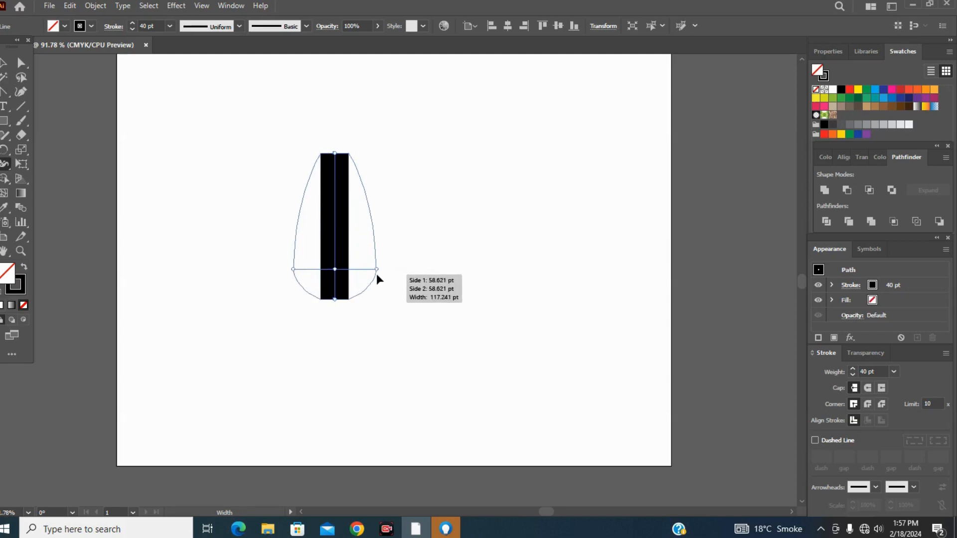
left_click_drag(377, 275, 379, 269)
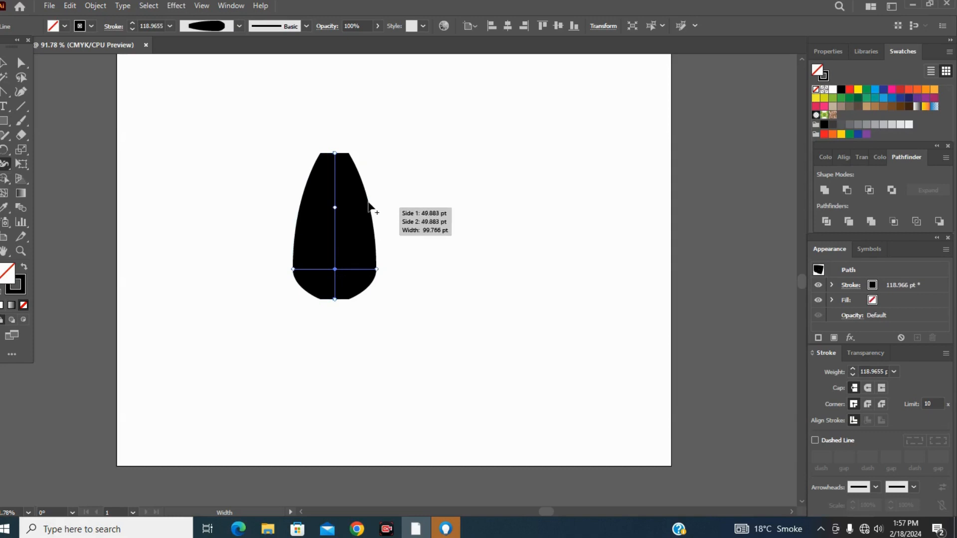
Narrow the upper part of the stroke into a vase neck and widen the lower bulge to about 136 pt.
mouse_move(334, 199)
left_mouse_down()
mouse_move(372, 198)
mouse_move(345, 201)
left_mouse_up()
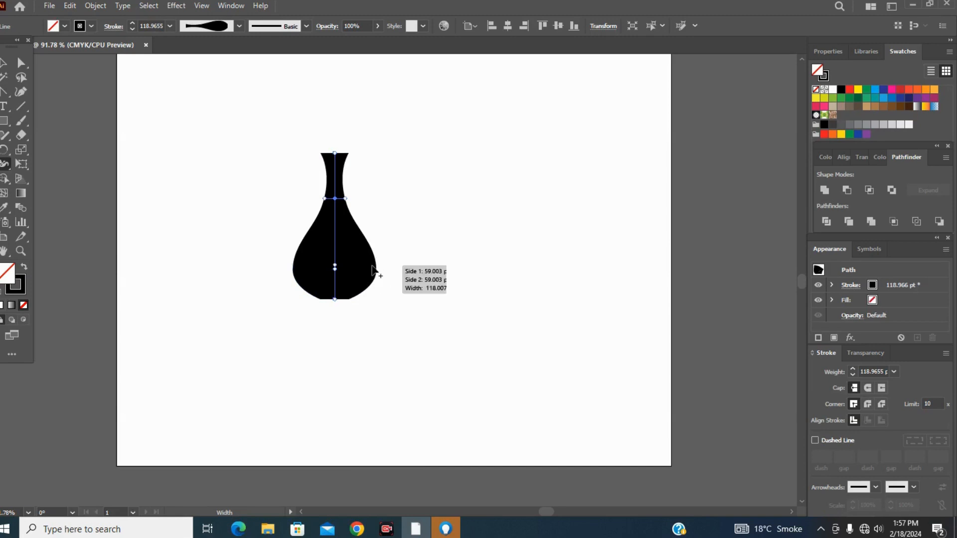
mouse_move(376, 268)
left_mouse_down()
mouse_move(384, 274)
mouse_move(374, 252)
left_mouse_up()
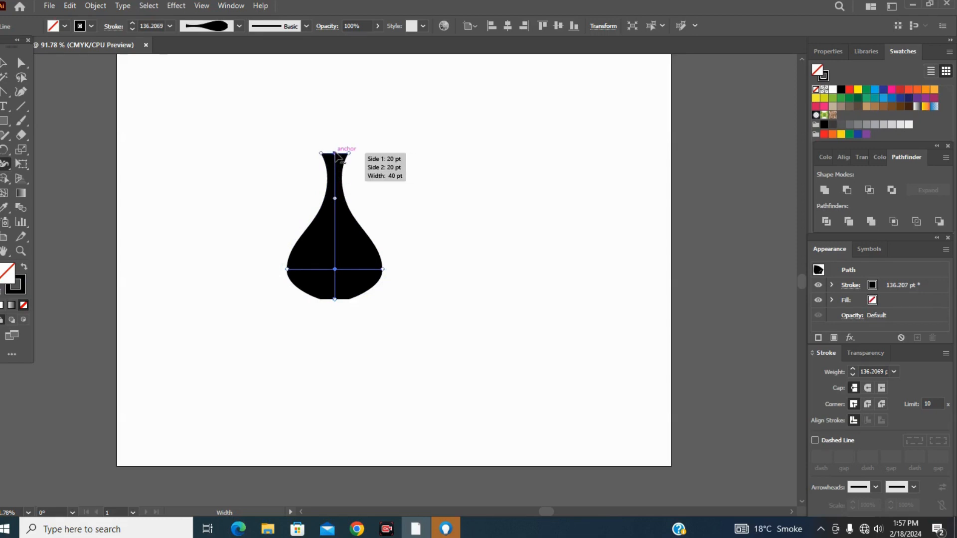
left_click(337, 154)
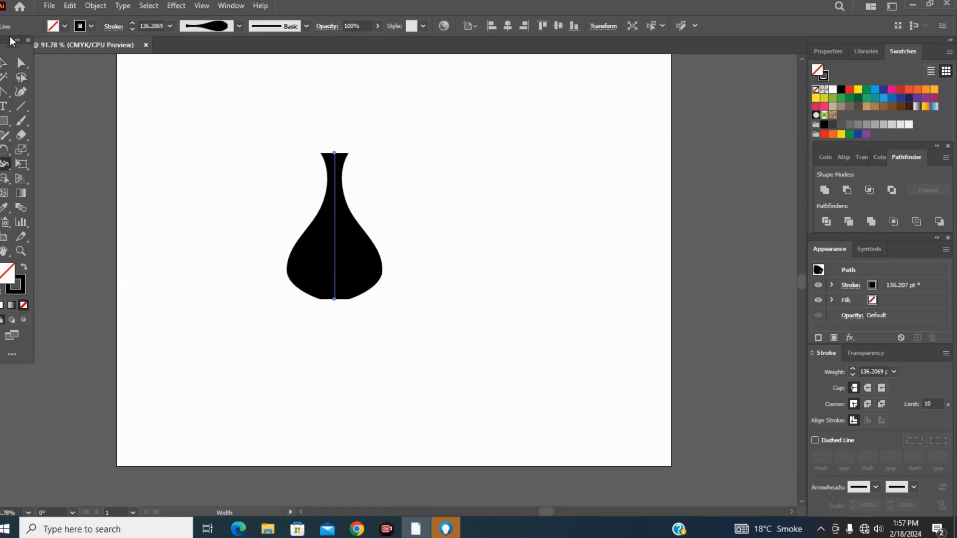
Expand the appearance of the vase stroke and move the shape to the upper-left corner of the artboard.
left_click(4, 65)
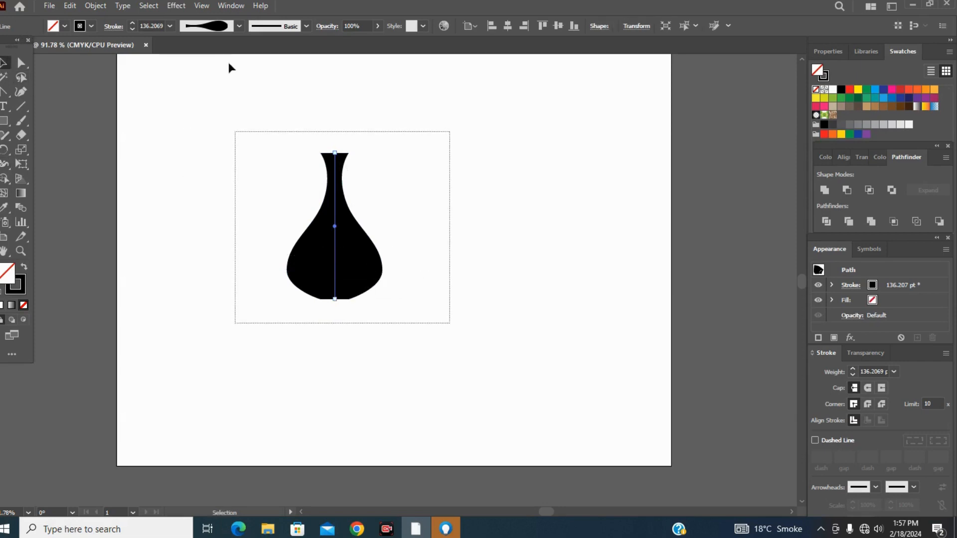
left_click(98, 5)
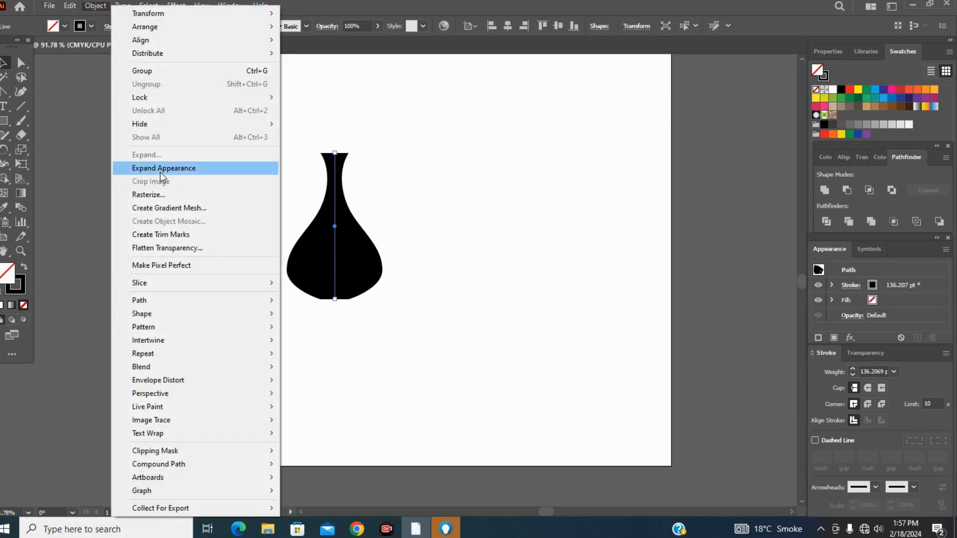
left_click(160, 169)
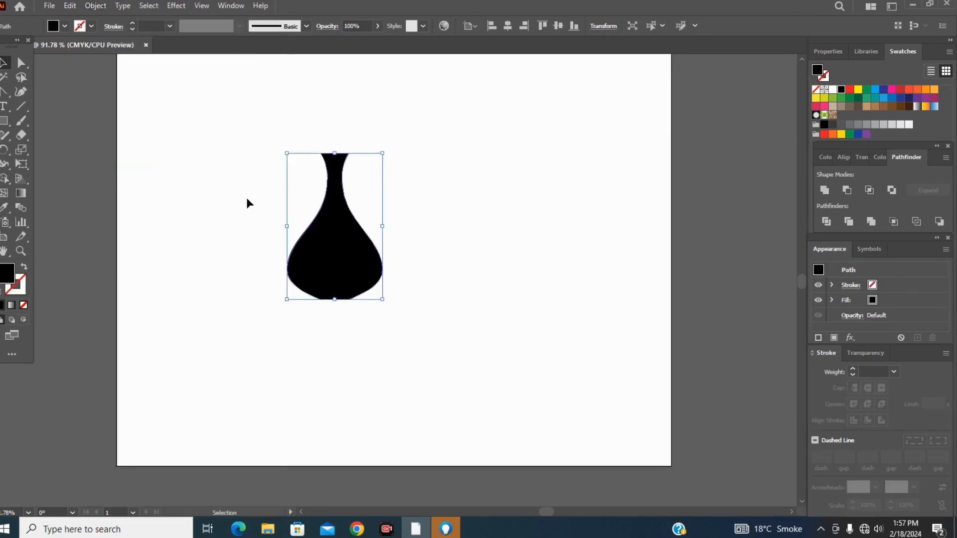
left_click_drag(332, 257, 196, 171)
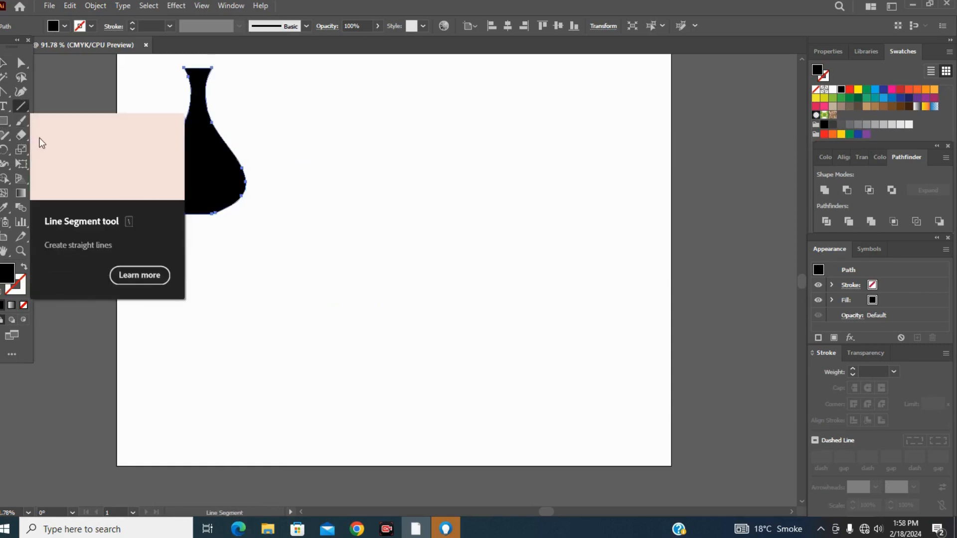
Draw a second vertical line in the open area beside the vase and give it a 40 pt stroke.
left_click(23, 106)
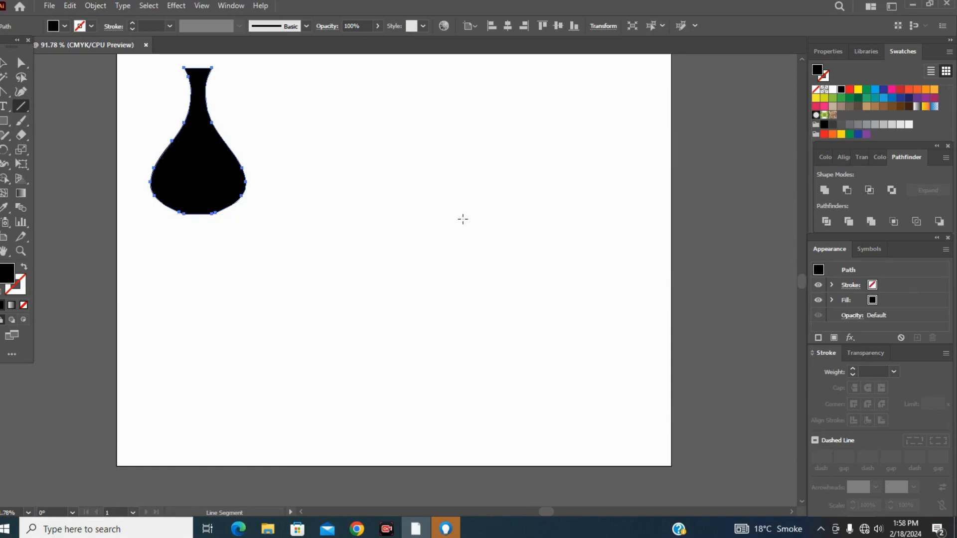
left_click_drag(421, 177, 432, 330)
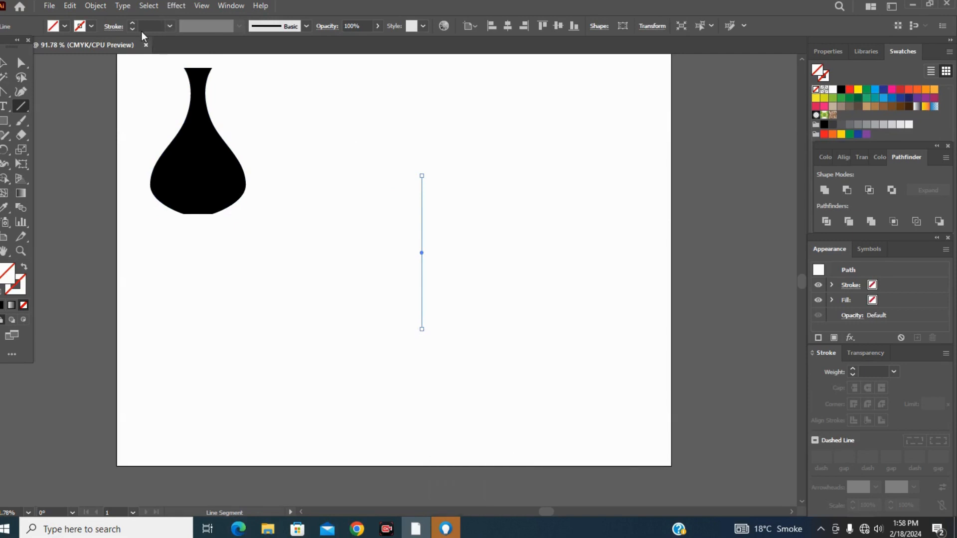
left_click(169, 25)
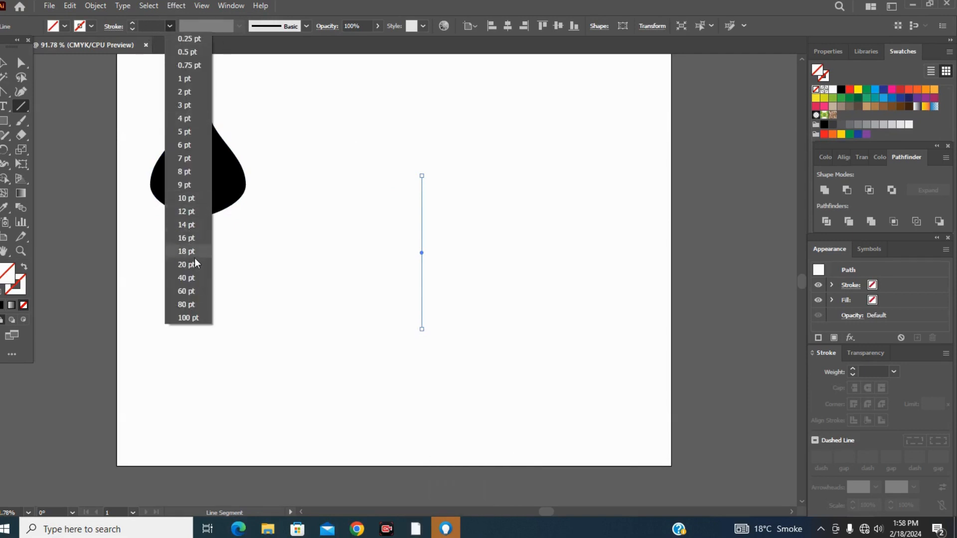
left_click(191, 279)
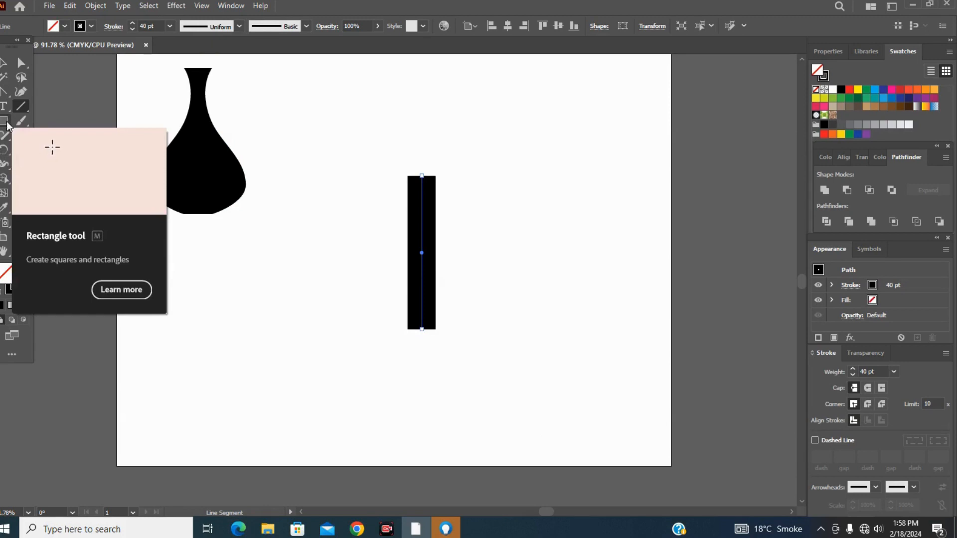
With the Width tool, widen the second line's top end to about 43 pt and its upper part to about 148 pt.
left_click(5, 164)
left_click(5, 164)
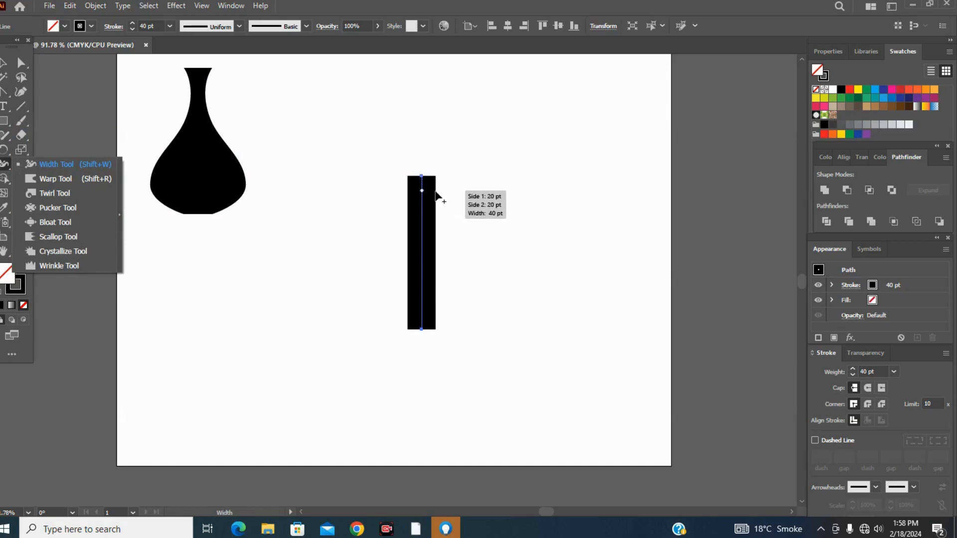
mouse_move(434, 178)
left_mouse_down()
mouse_move(490, 178)
mouse_move(428, 178)
mouse_move(436, 178)
left_mouse_up()
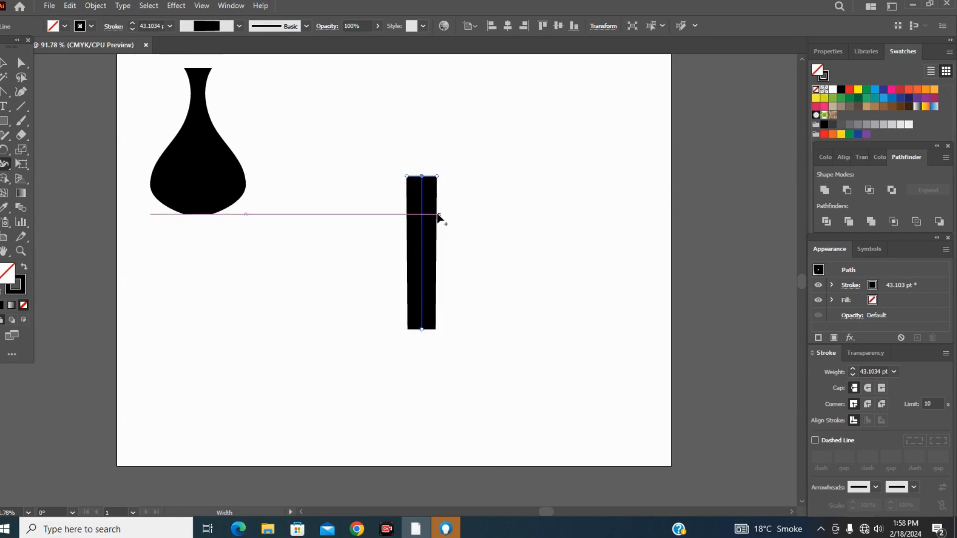
left_click_drag(438, 215, 474, 215)
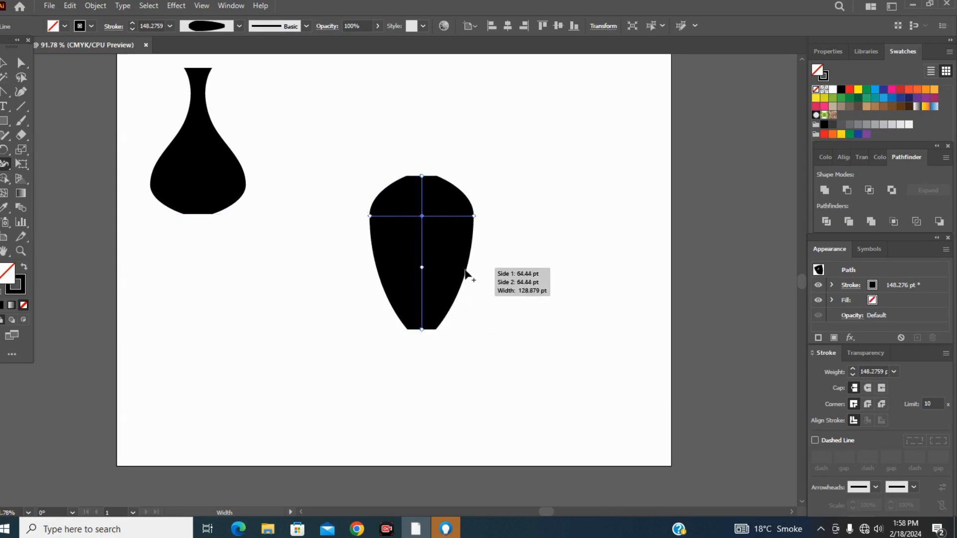
Pinch the lower part of the second stroke into a narrow stem and readjust the bowl's width to form a goblet.
left_click_drag(467, 269, 429, 269)
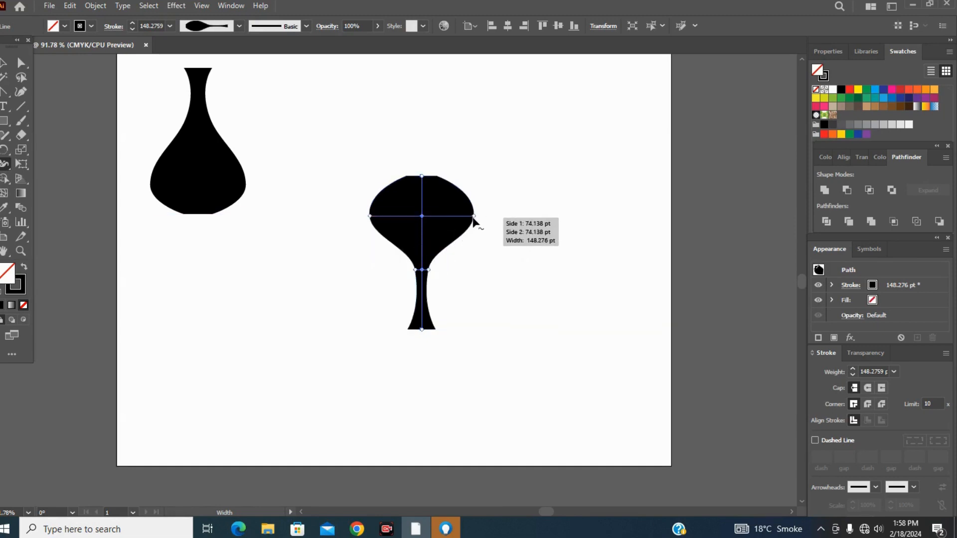
left_click_drag(473, 217, 484, 215)
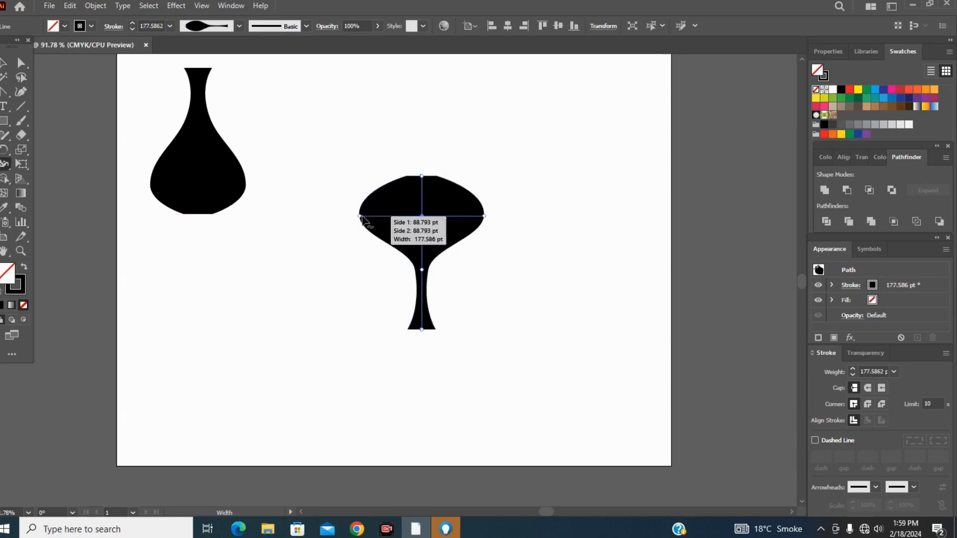
left_click_drag(360, 216, 374, 215)
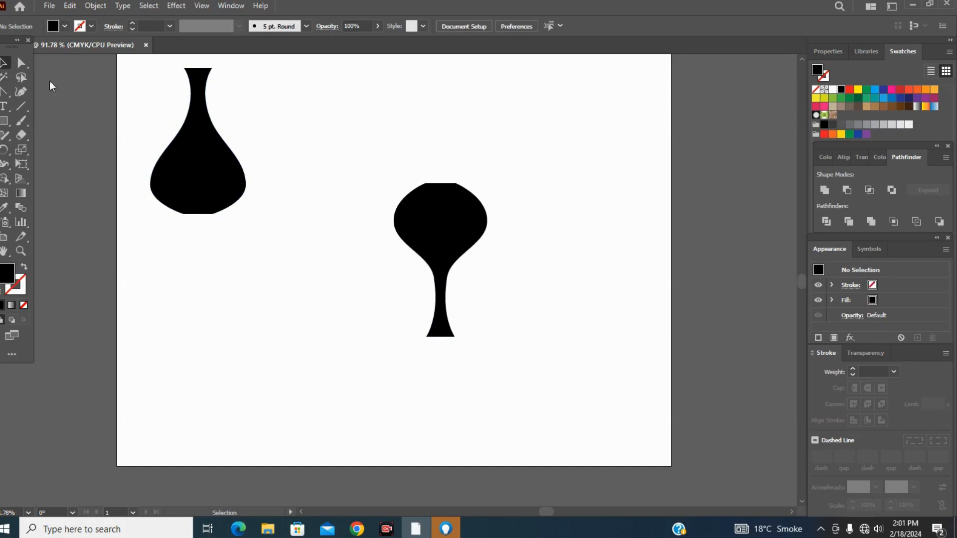
Delete both finished shapes and draw a circle about 284 pt in diameter with the Ellipse tool.
left_click_drag(150, 72, 506, 375)
key("Delete")
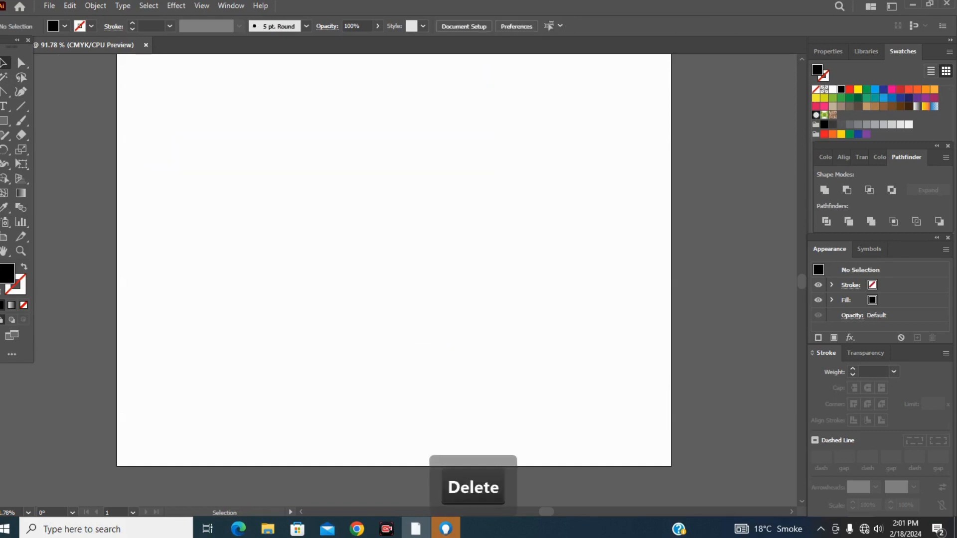
left_click(4, 120)
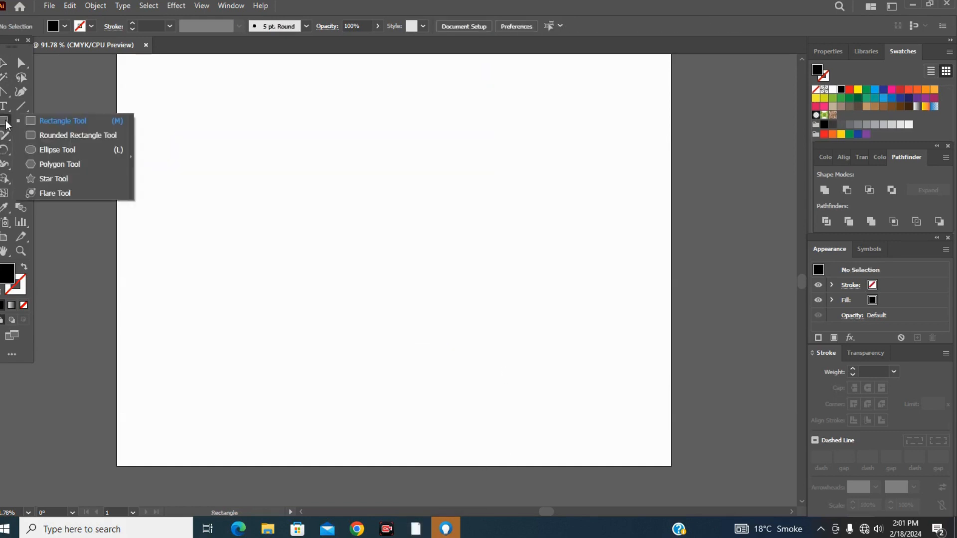
left_click(51, 151)
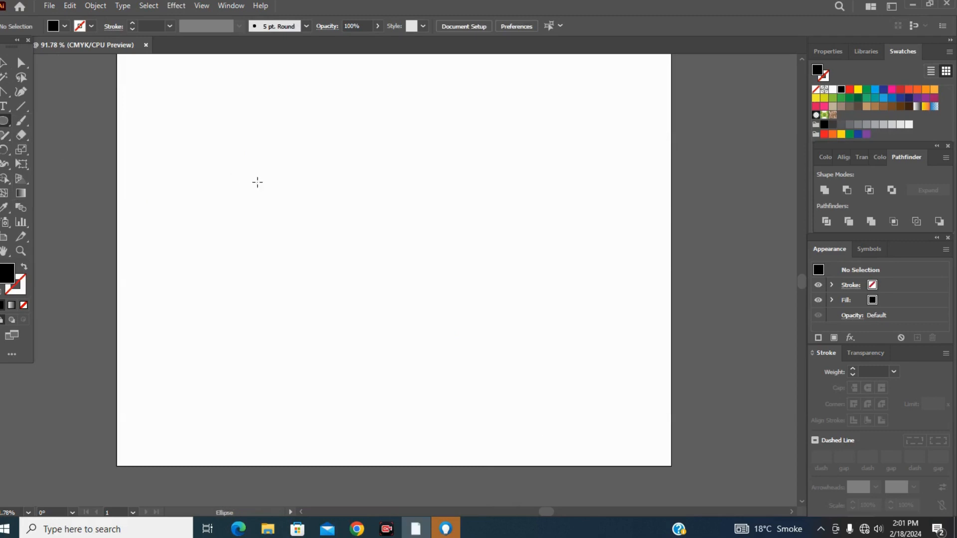
left_click_drag(305, 166, 447, 360)
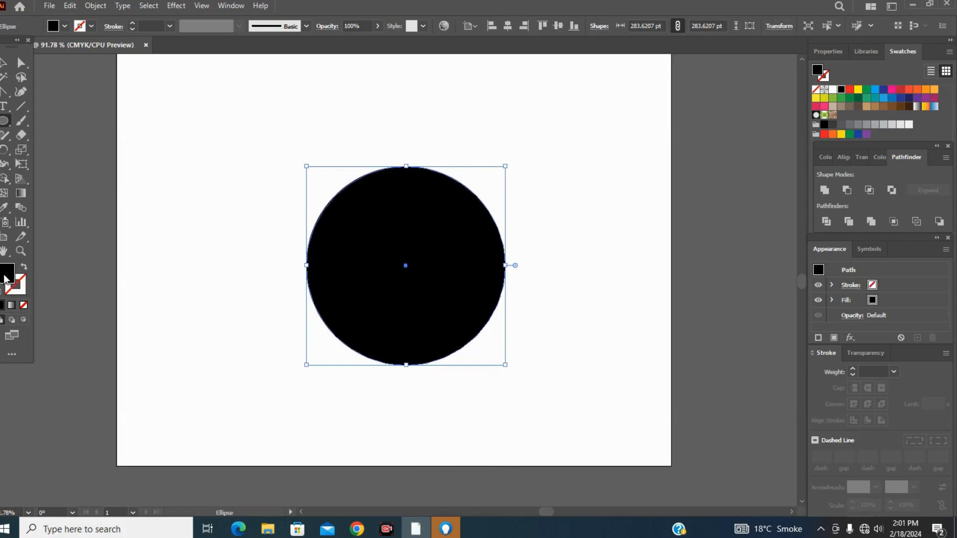
Remove the circle's fill and give it a black stroke with a weight of 18 pt.
left_click(24, 305)
left_click(23, 285)
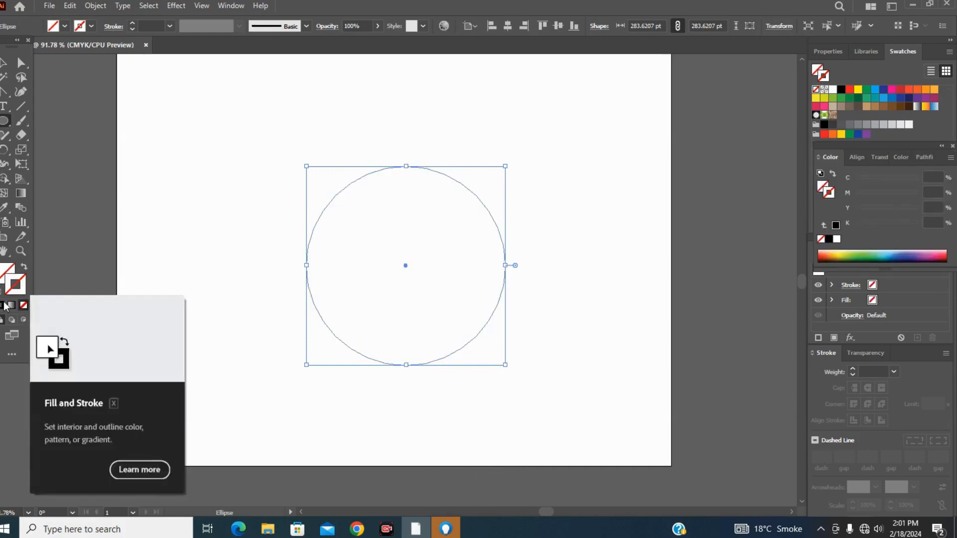
left_click(2, 306)
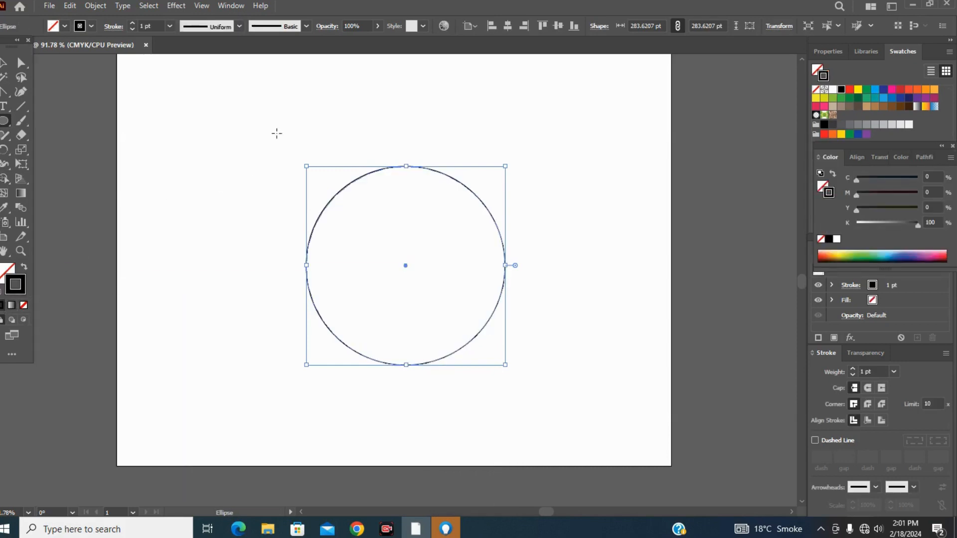
left_click(169, 26)
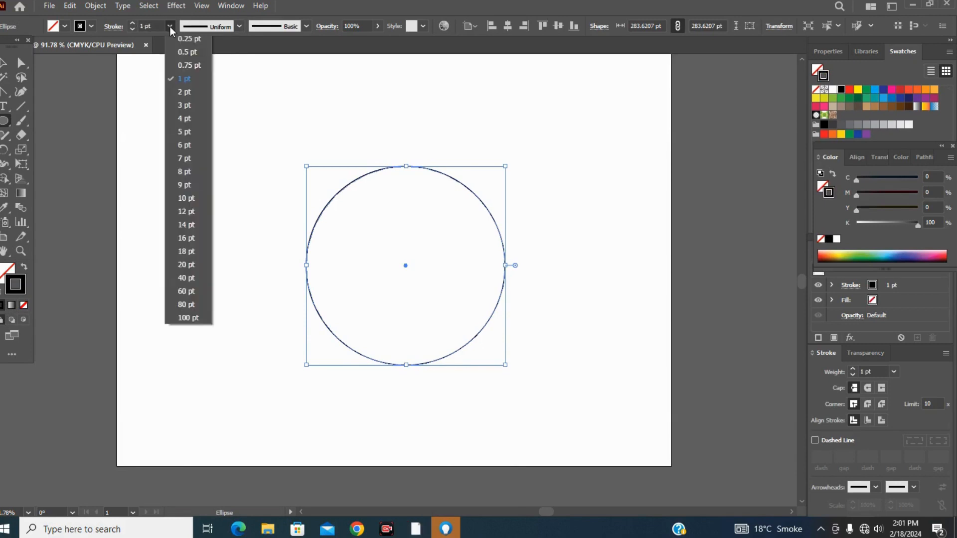
left_click(187, 251)
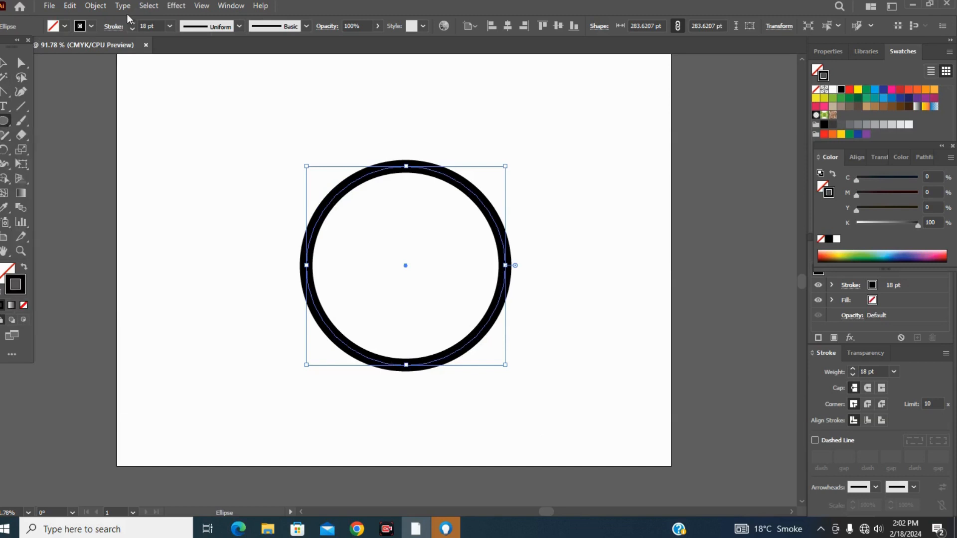
Set the circle's stroke weight to 20 pt and widen its lower-right part to about 100 pt with the Width tool.
left_click(169, 26)
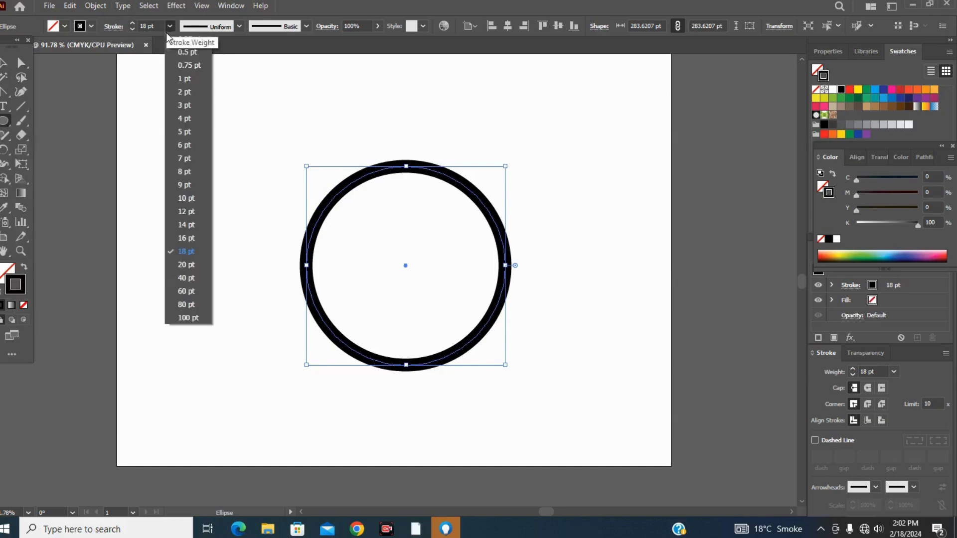
left_click(184, 265)
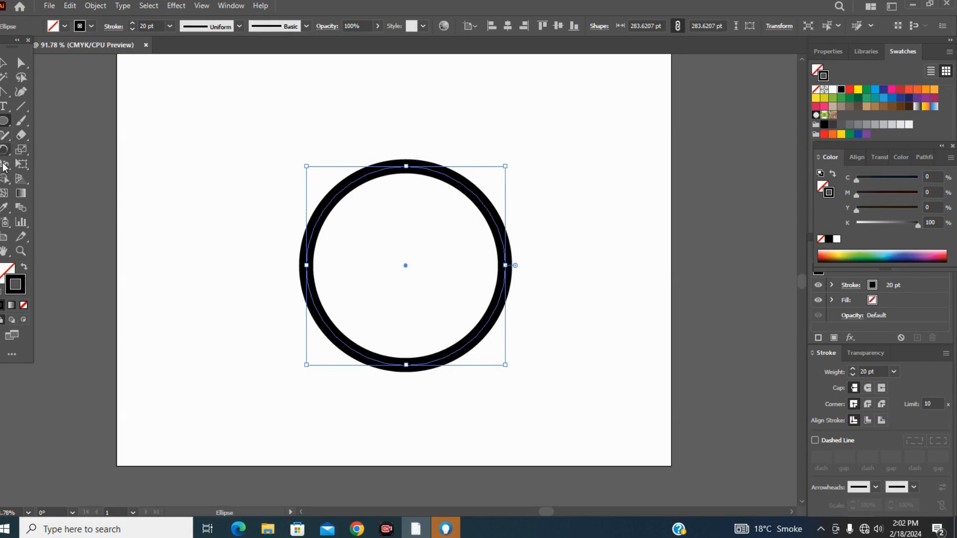
left_click(4, 167)
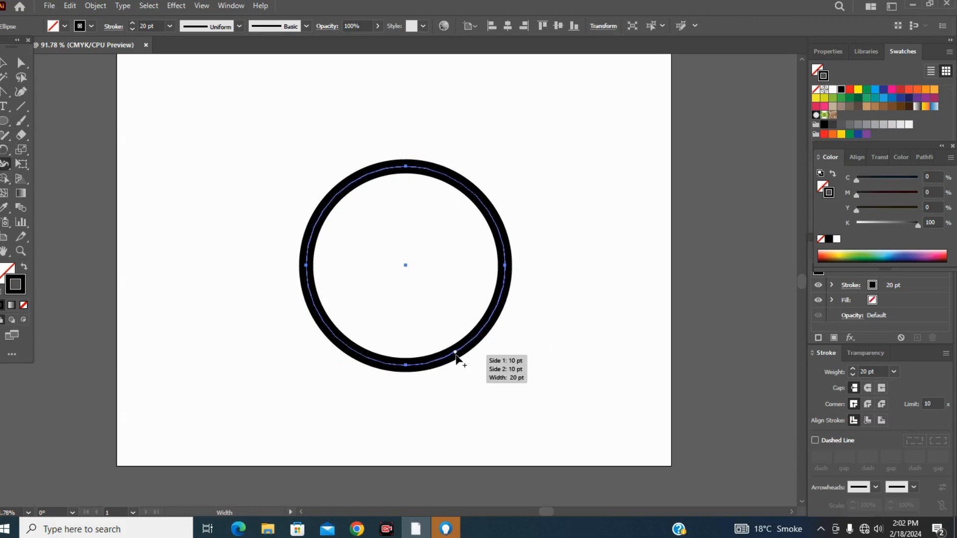
left_click_drag(455, 353, 474, 379)
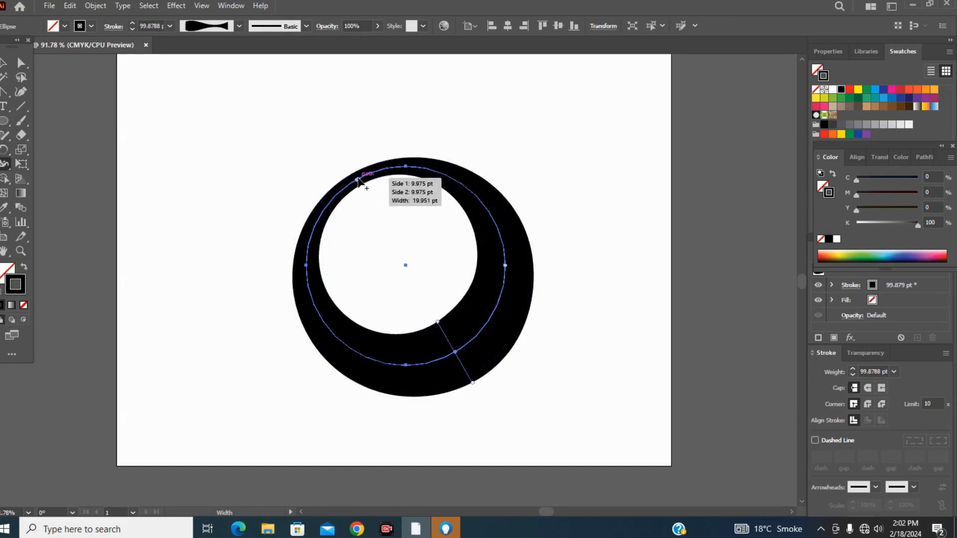
Create abrupt width breaks at the circle's upper left and lower right, with the lower-right widths about 117 pt and 49 pt.
left_click_drag(357, 179, 378, 173)
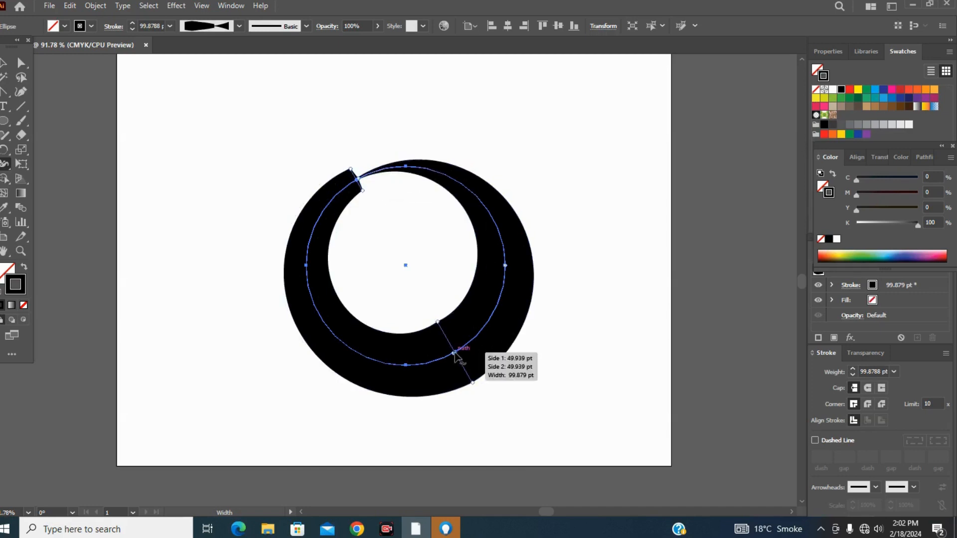
mouse_move(454, 355)
left_mouse_down()
mouse_move(444, 334)
mouse_move(468, 381)
mouse_move(489, 394)
mouse_move(476, 360)
left_mouse_up()
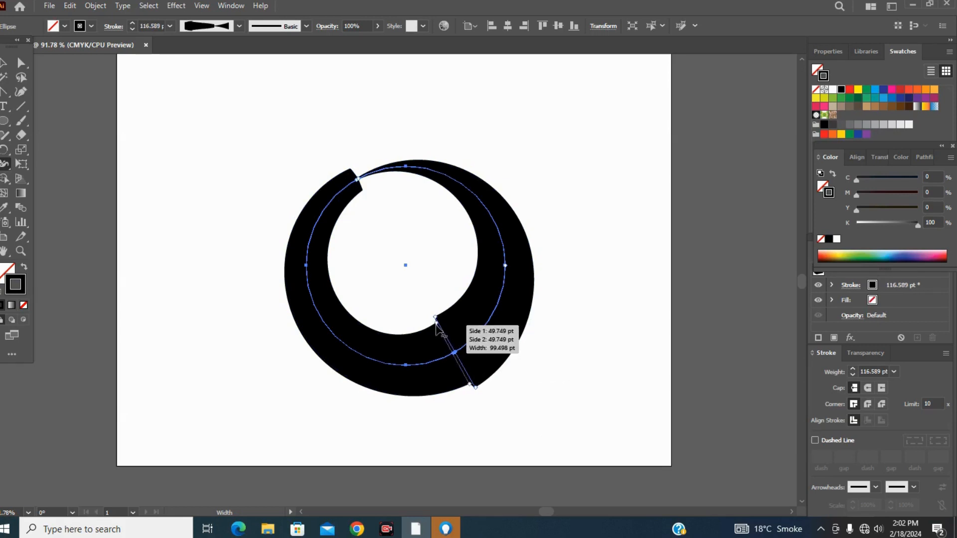
left_click_drag(436, 325, 444, 340)
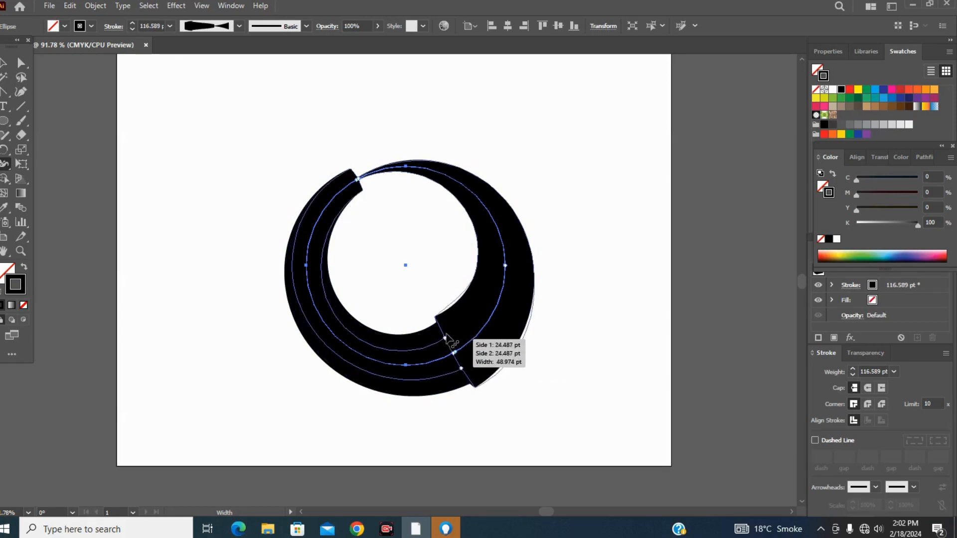
left_click_drag(362, 161, 343, 154)
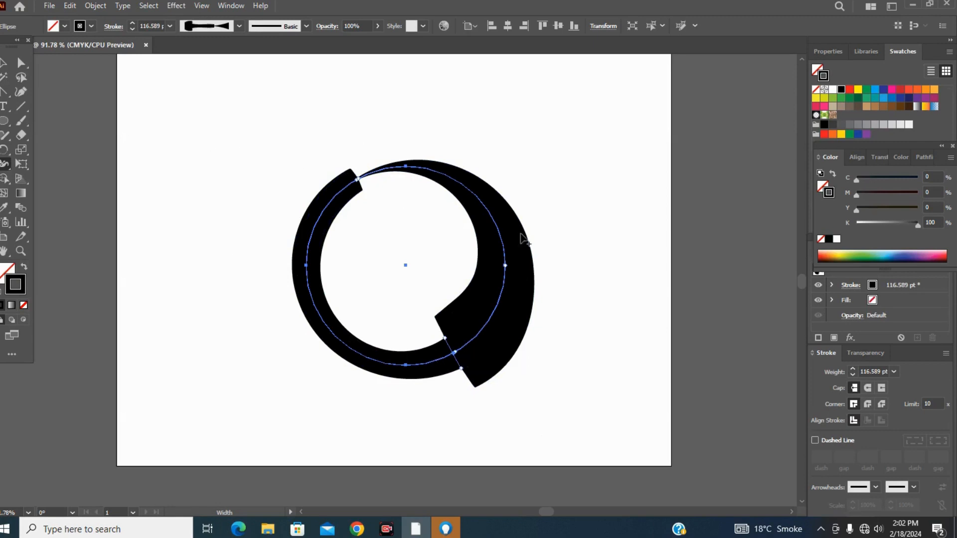
Select the whole variable-width ring and expand its appearance.
left_click(4, 63)
left_click_drag(251, 111, 581, 436)
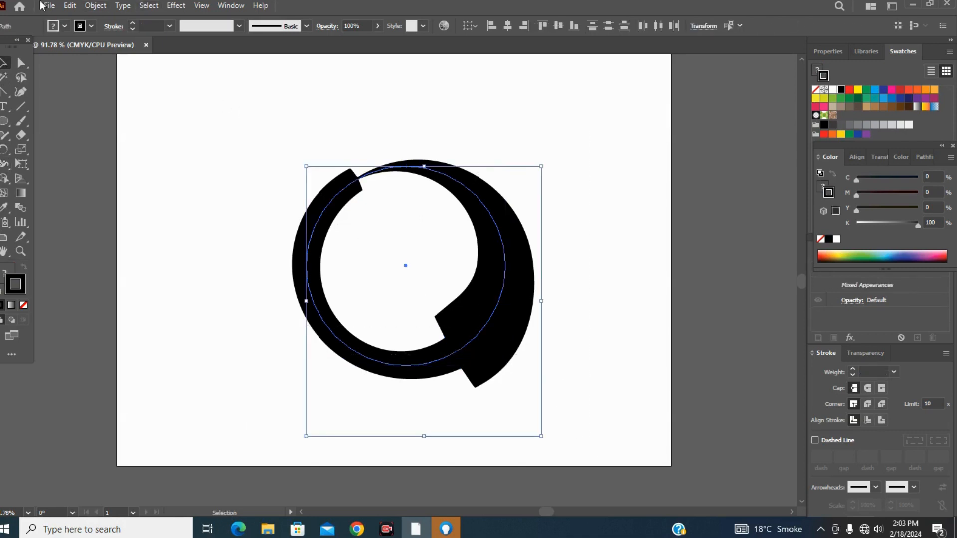
left_click(95, 6)
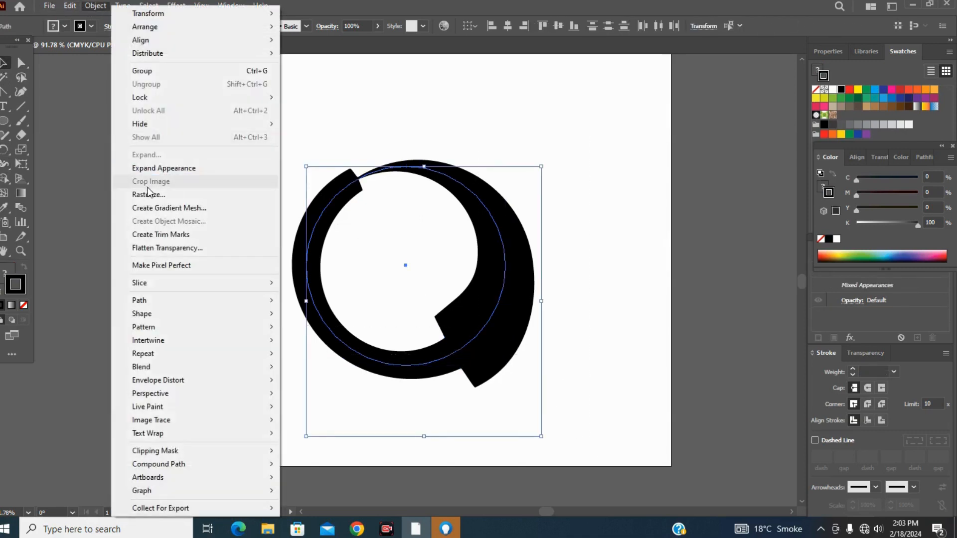
left_click(147, 169)
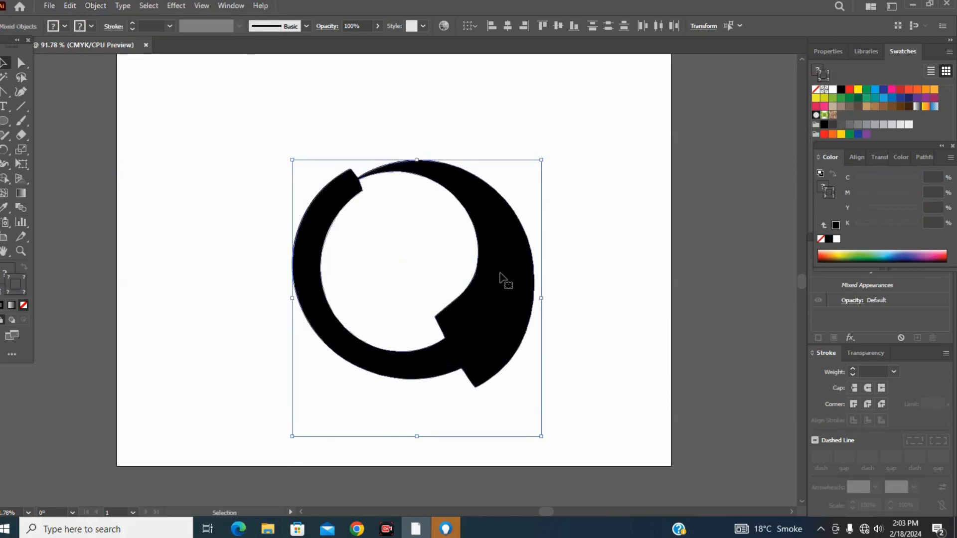
Shrink the expanded ring to about half size in the artboard's upper-left area, and delete it.
mouse_move(472, 272)
left_mouse_down()
mouse_move(330, 198)
mouse_move(331, 188)
mouse_move(438, 240)
mouse_move(471, 274)
left_mouse_up()
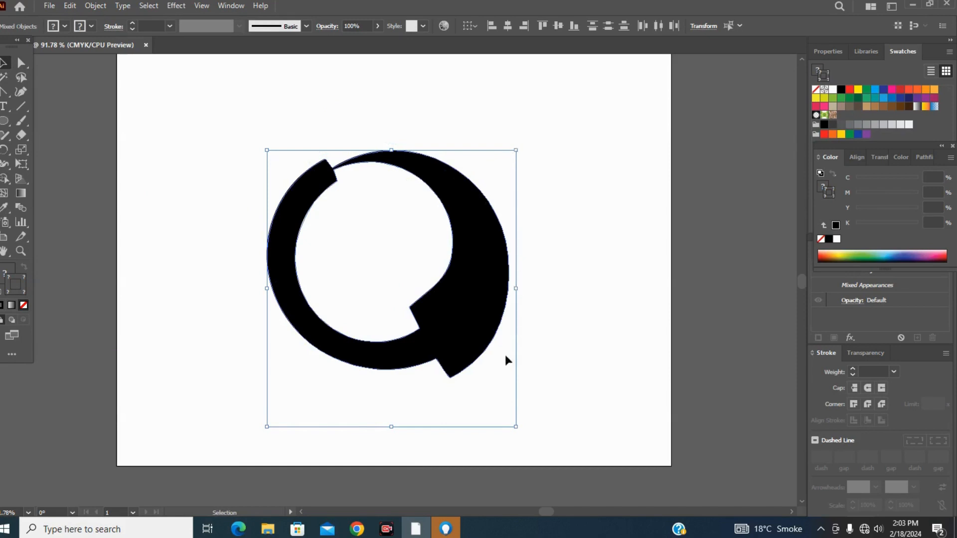
left_click_drag(515, 427, 405, 284)
left_click_drag(356, 206, 249, 136)
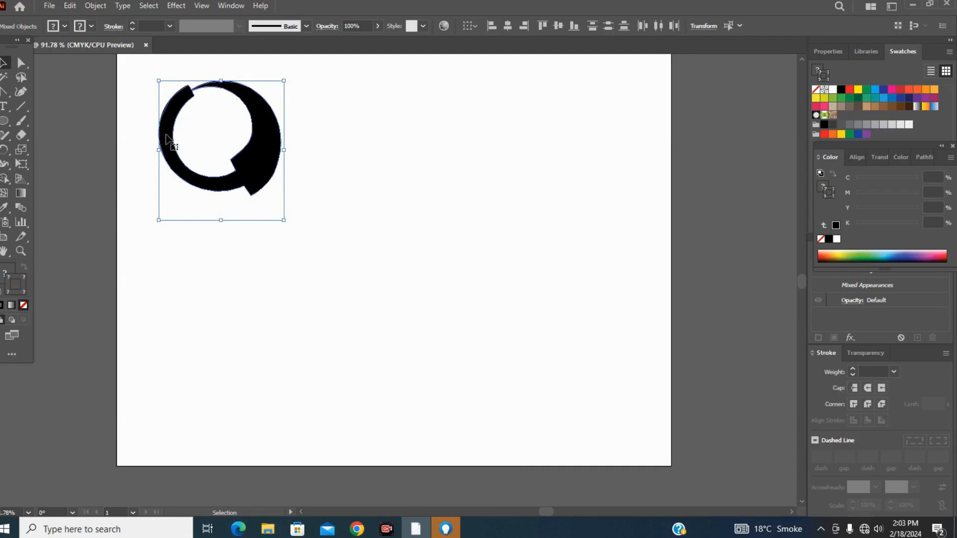
key("Delete")
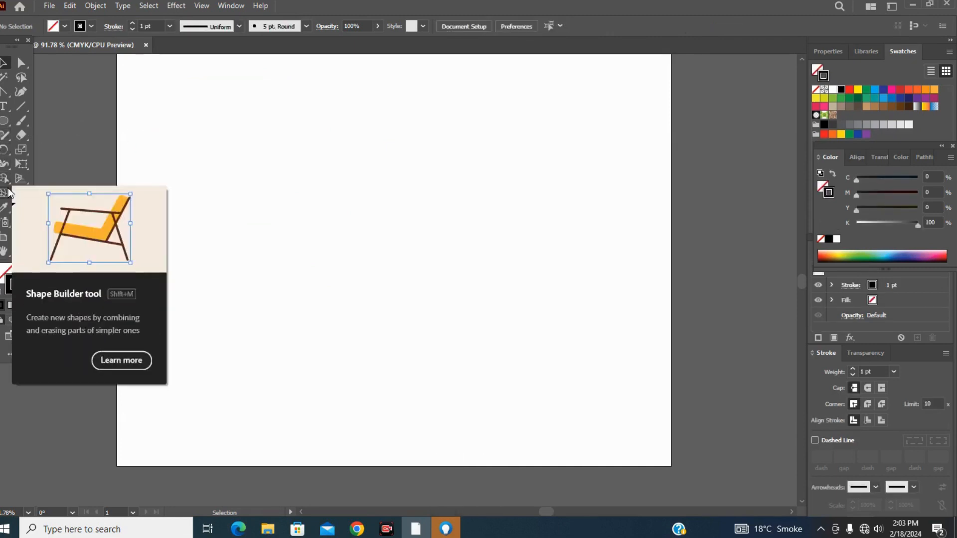
Draw a circle about 274 pt in diameter near the artboard's center with a red fill and a 1 pt black stroke.
left_click(7, 163)
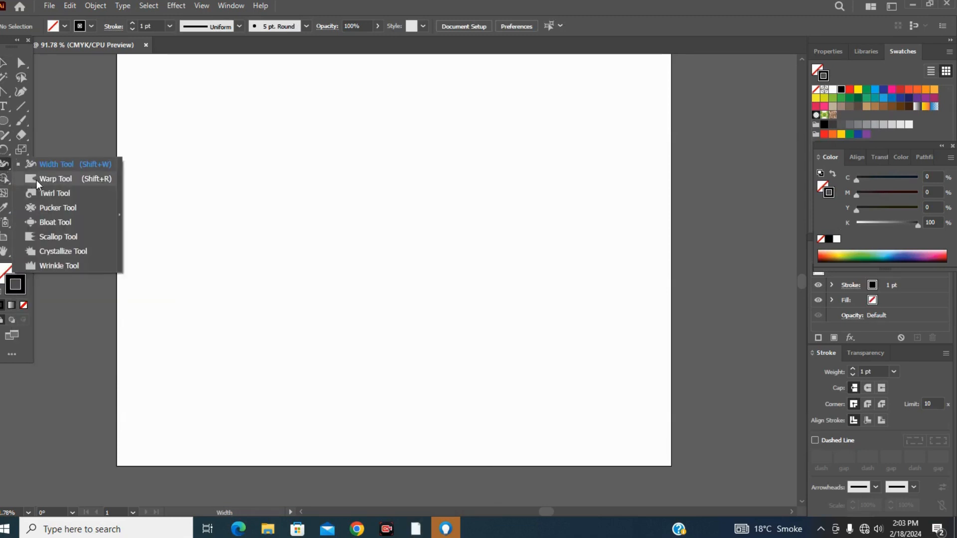
left_click(6, 123)
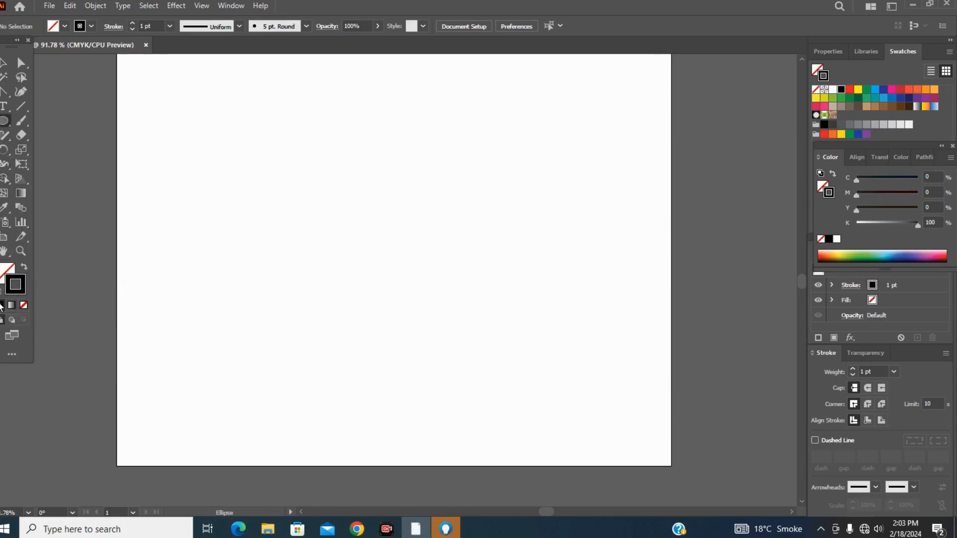
left_click(25, 305)
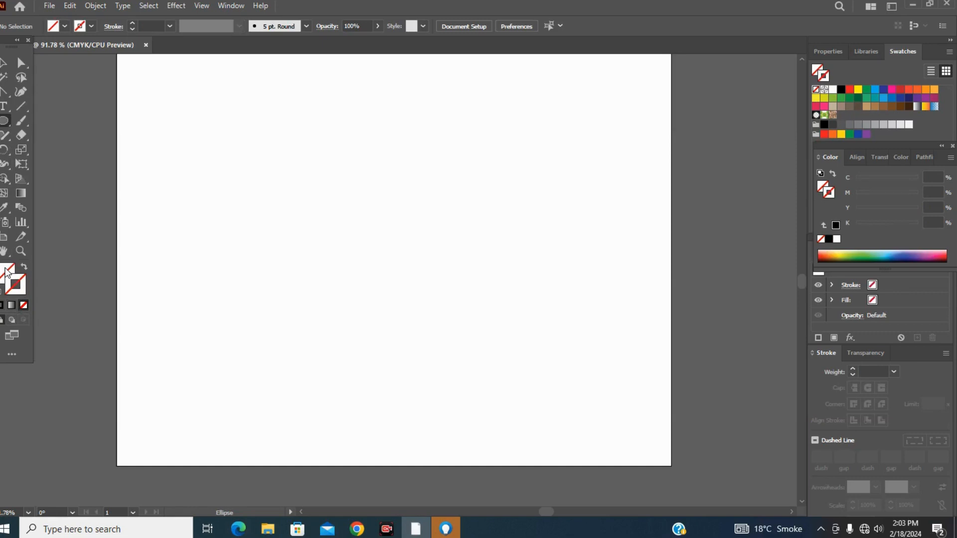
left_click(2, 292)
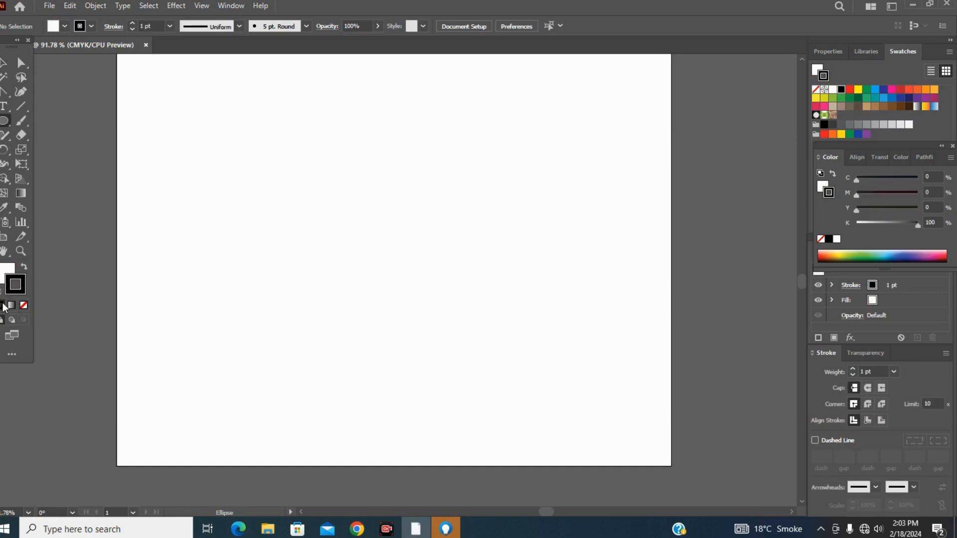
left_click(2, 281)
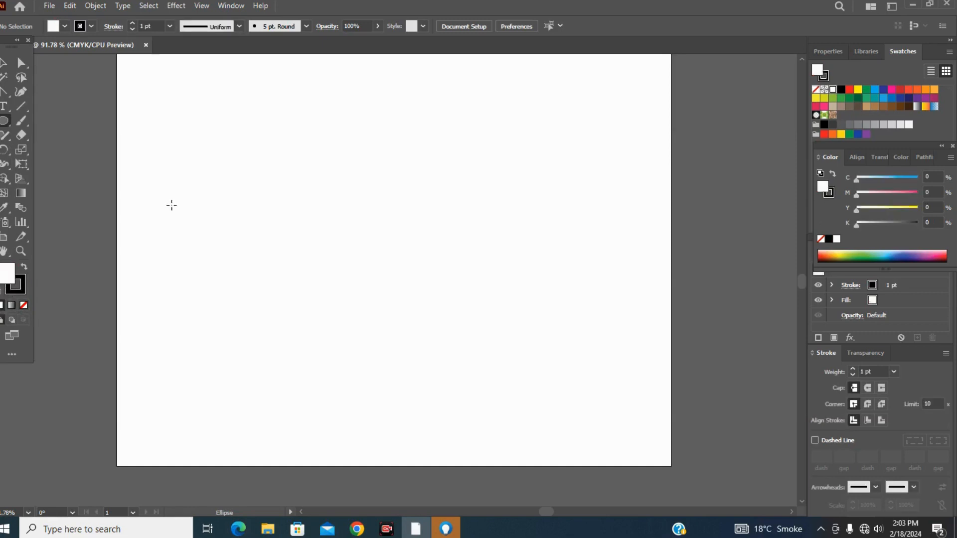
left_click(850, 90)
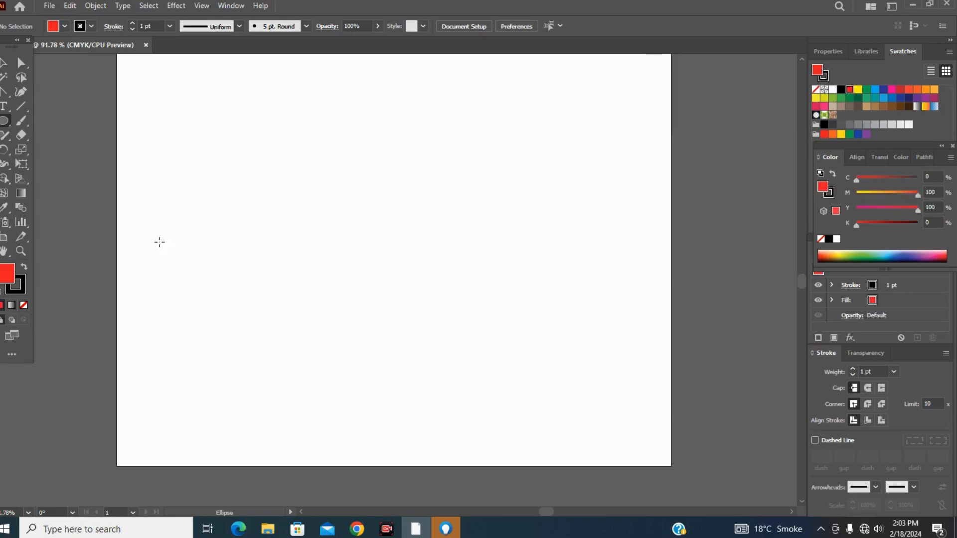
right_click(14, 124)
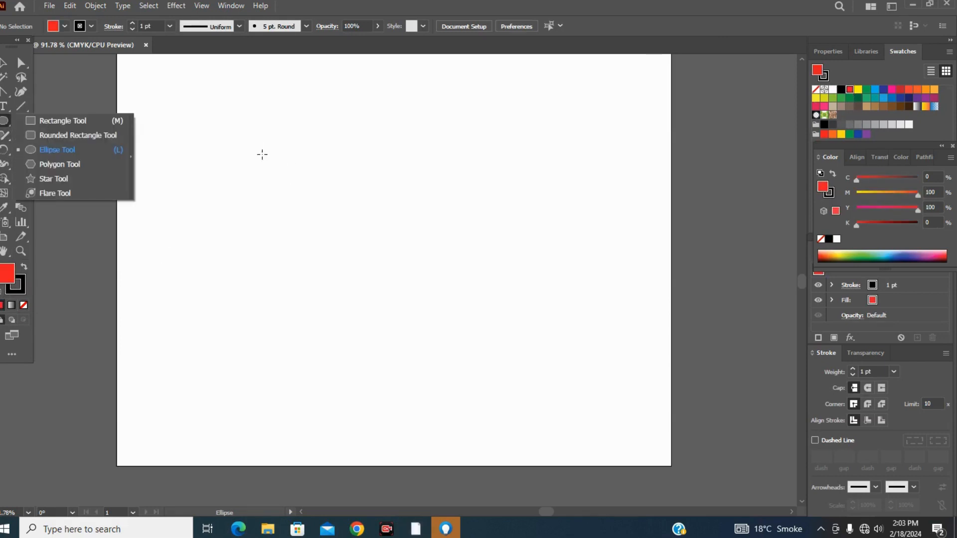
left_click_drag(283, 180, 476, 363)
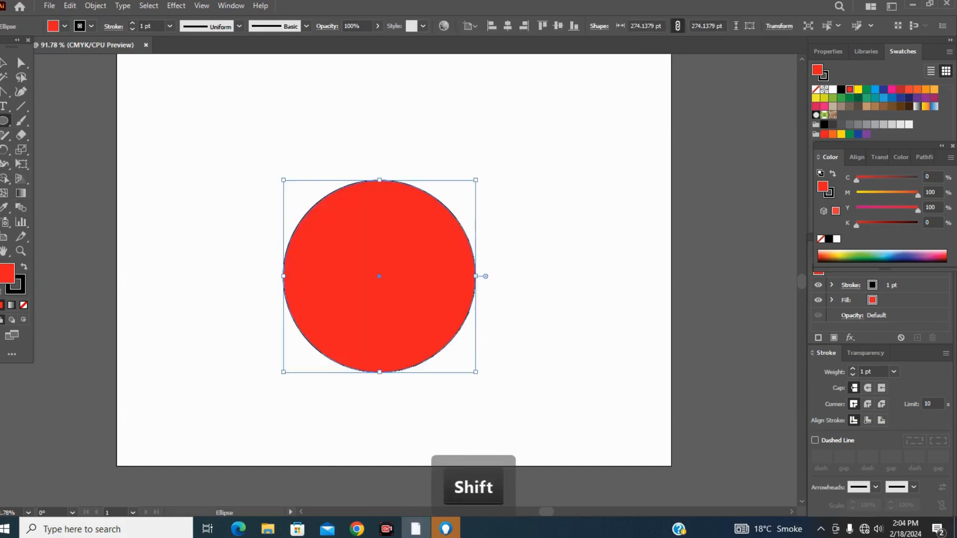
With the Warp tool, pull the red circle's edge outward into rounded bumps all the way around.
right_click(8, 166)
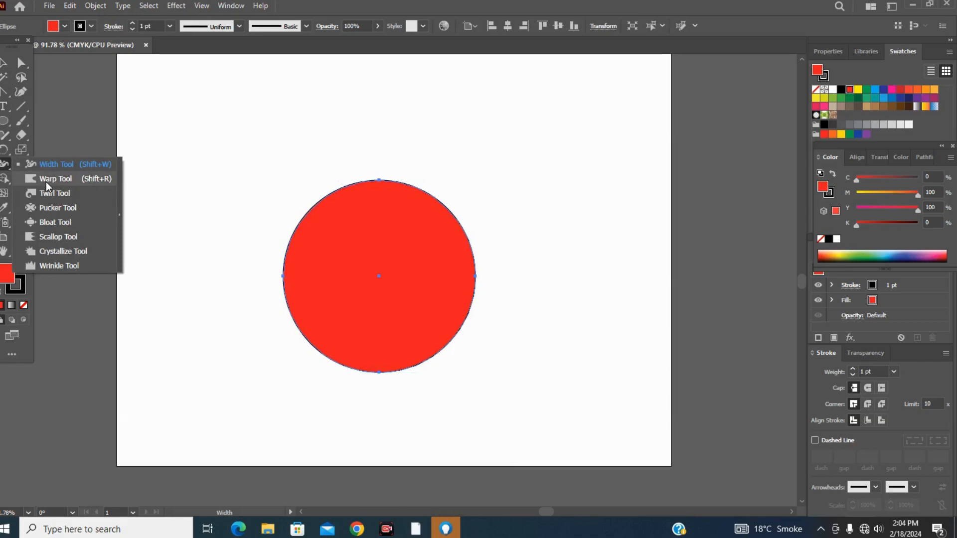
left_click(56, 179)
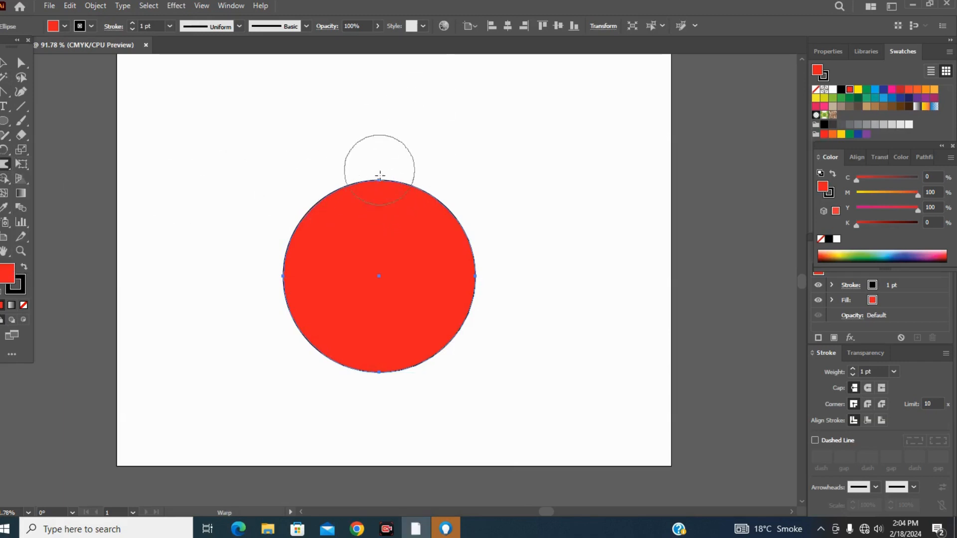
left_click_drag(382, 184, 377, 150)
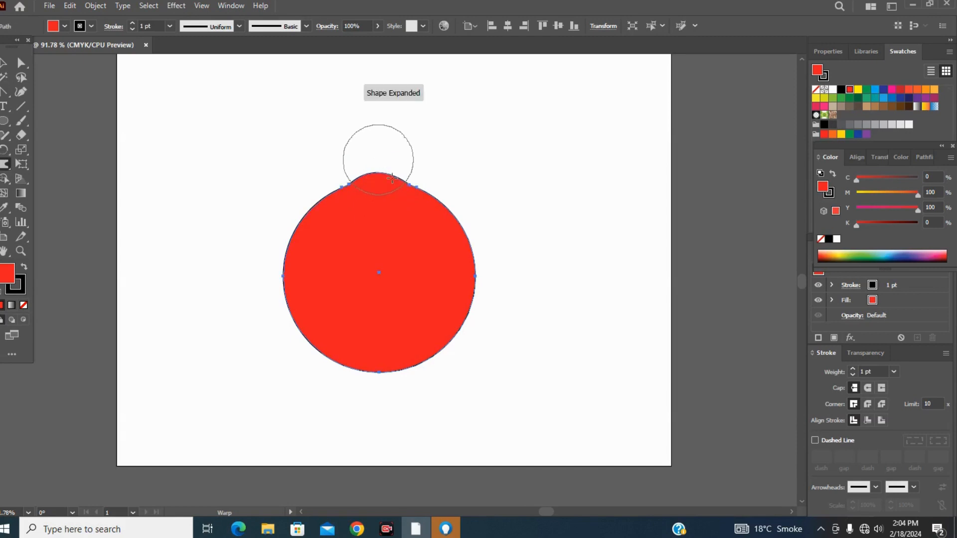
mouse_move(482, 216)
left_mouse_down()
mouse_move(470, 280)
mouse_move(498, 306)
mouse_move(449, 320)
mouse_move(474, 366)
mouse_move(406, 362)
mouse_move(396, 393)
mouse_move(309, 342)
mouse_move(307, 289)
mouse_move(261, 287)
mouse_move(289, 226)
mouse_move(279, 210)
mouse_move(331, 193)
mouse_move(325, 160)
left_mouse_up()
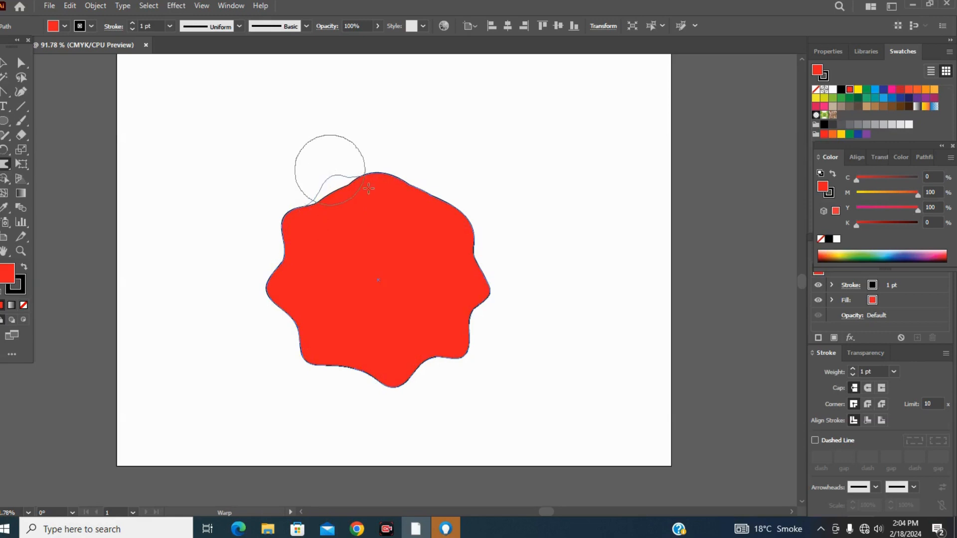
mouse_move(403, 192)
left_mouse_down()
mouse_move(432, 172)
mouse_move(489, 238)
left_mouse_up()
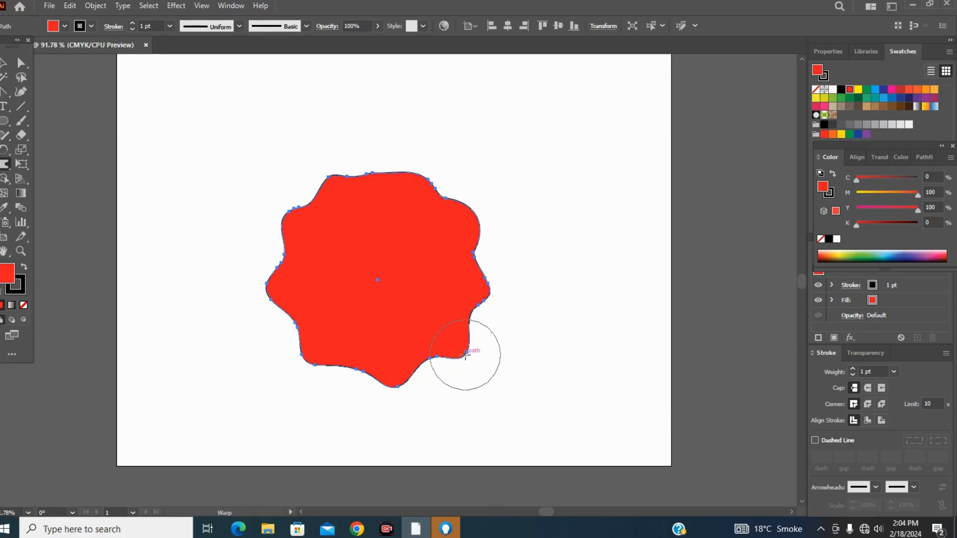
Warp the bumps along the shape's lower and left edges inward to flatten them, and dent the upper-left edge.
left_click_drag(464, 359, 409, 298)
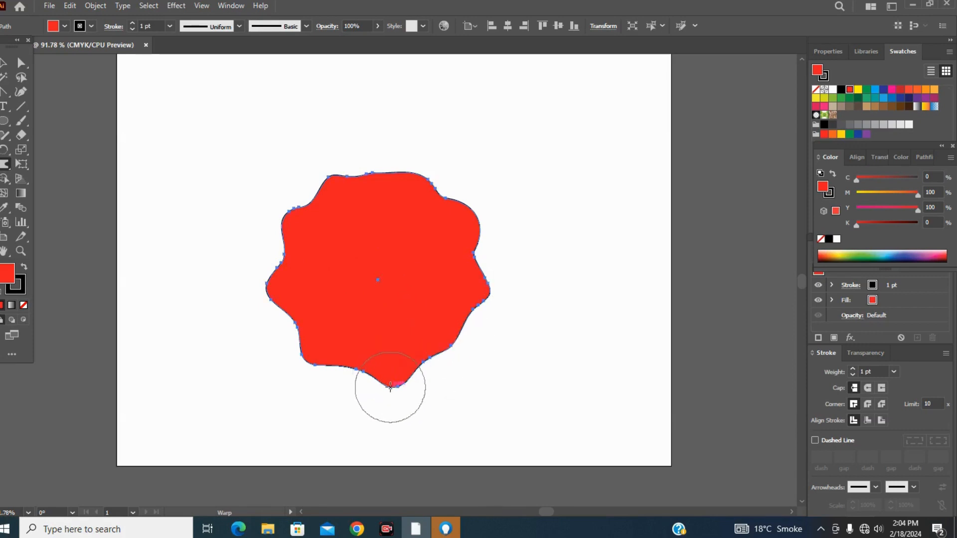
left_click_drag(392, 387, 395, 310)
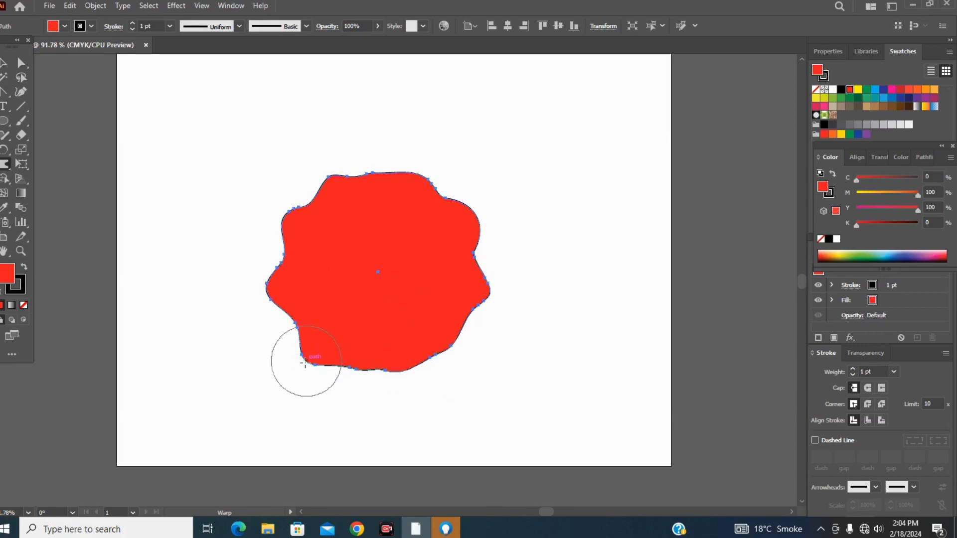
left_click_drag(305, 363, 350, 326)
left_click_drag(272, 282, 327, 279)
left_click_drag(299, 213, 303, 223)
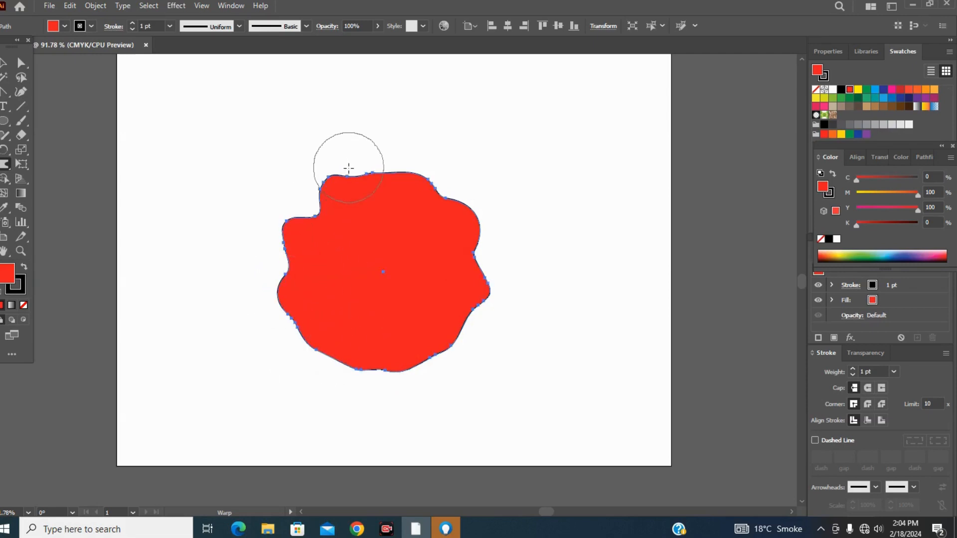
Warp inward dents into the red shape's top, right and lower-right edges.
left_click_drag(348, 176, 368, 235)
left_click_drag(423, 177, 399, 238)
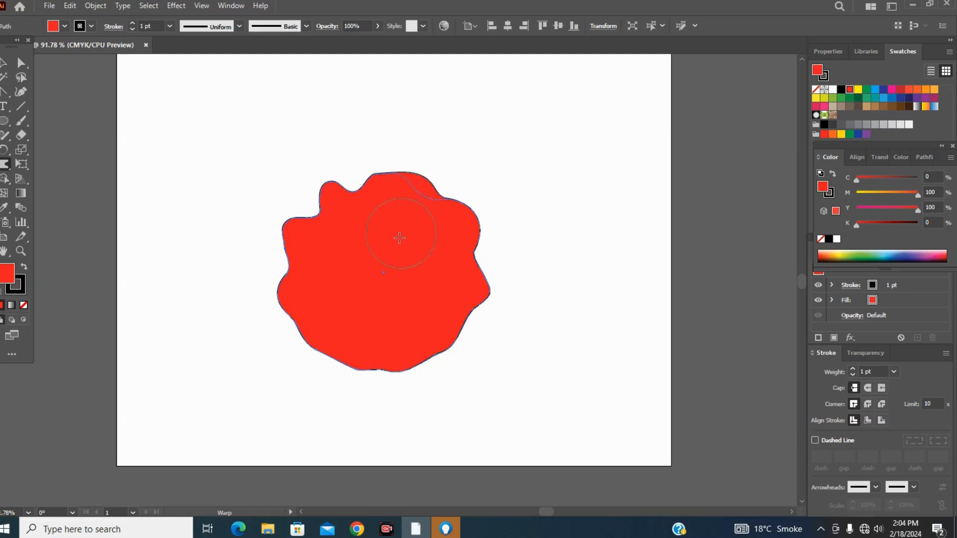
left_click_drag(482, 222, 427, 257)
left_click_drag(486, 299, 428, 277)
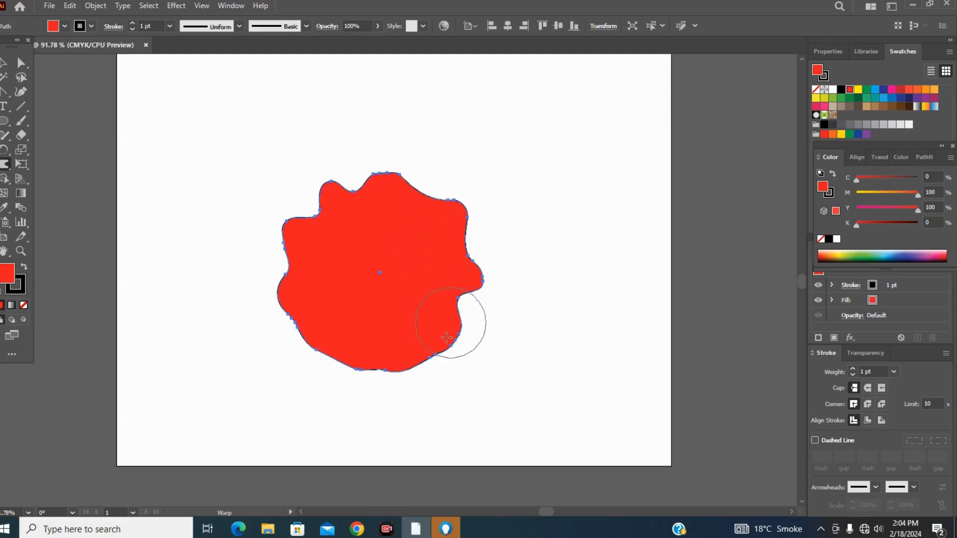
mouse_move(432, 351)
left_mouse_down()
mouse_move(385, 283)
mouse_move(382, 302)
left_mouse_up()
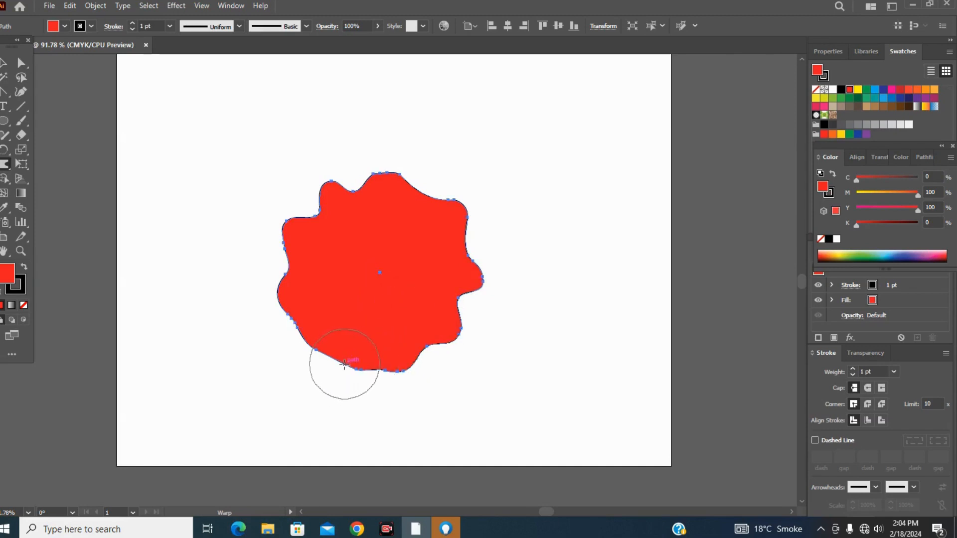
Push the red shape's lower-left, left, upper-left and top edges inward with the Warp tool.
left_click_drag(344, 363, 367, 319)
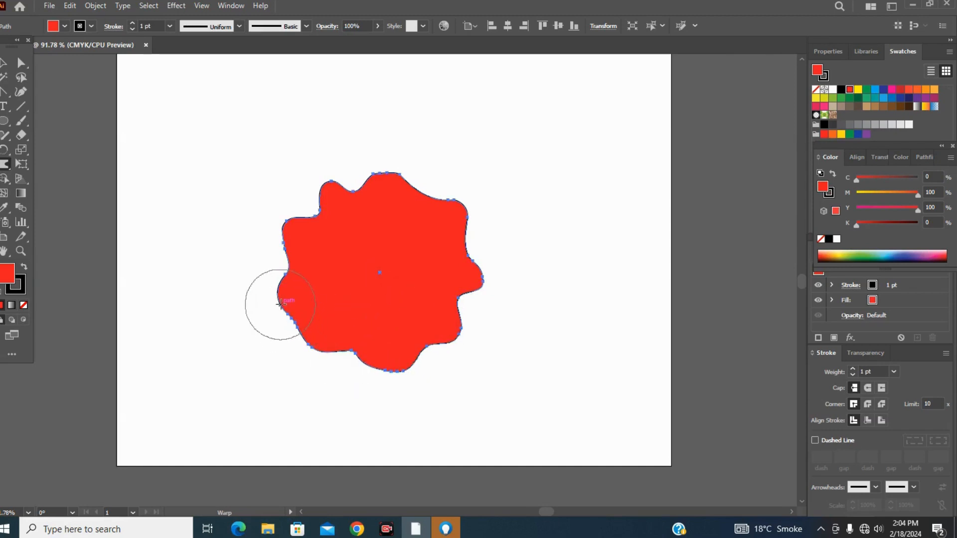
left_click_drag(278, 305, 324, 293)
mouse_move(285, 228)
left_mouse_down()
mouse_move(334, 264)
mouse_move(359, 250)
left_mouse_up()
mouse_move(406, 176)
left_mouse_down()
mouse_move(393, 229)
mouse_move(400, 234)
left_mouse_up()
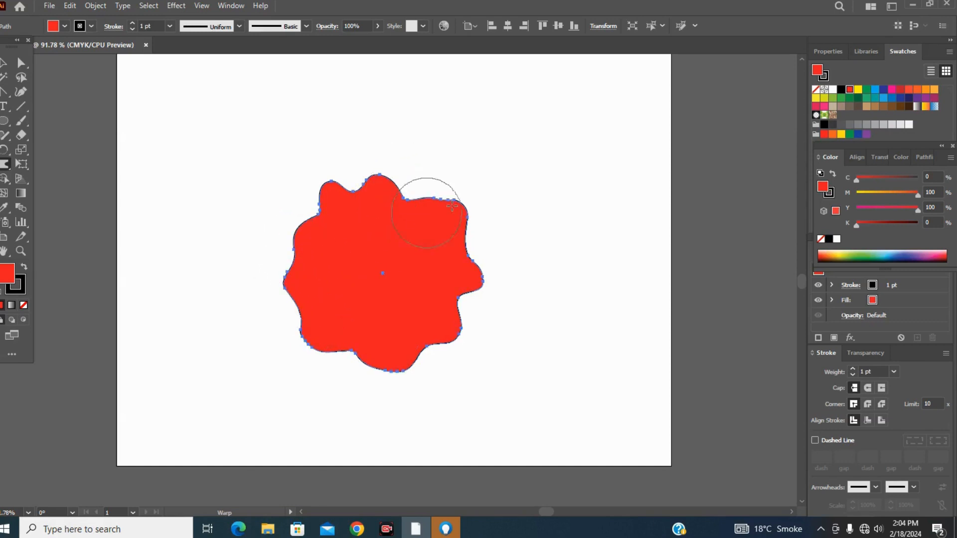
Warp the red shape's upper-right bump inward, and delete the whole shape from the artboard.
mouse_move(468, 206)
left_mouse_down()
mouse_move(428, 252)
mouse_move(397, 243)
left_mouse_up()
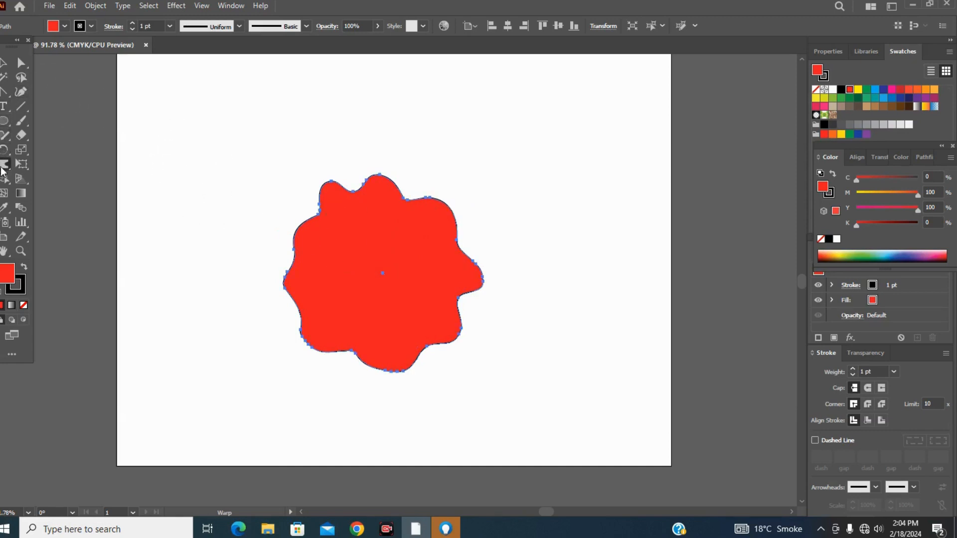
left_click(2, 168)
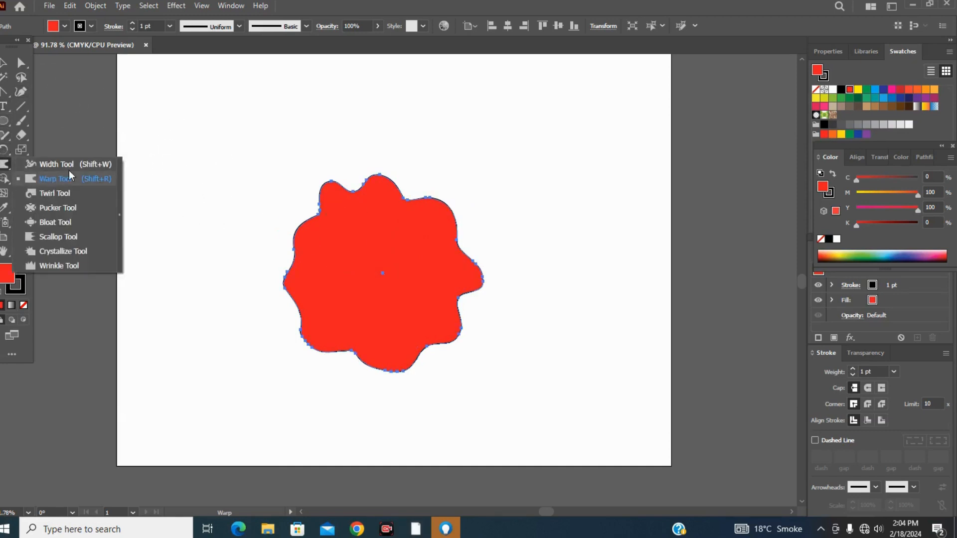
left_click(3, 64)
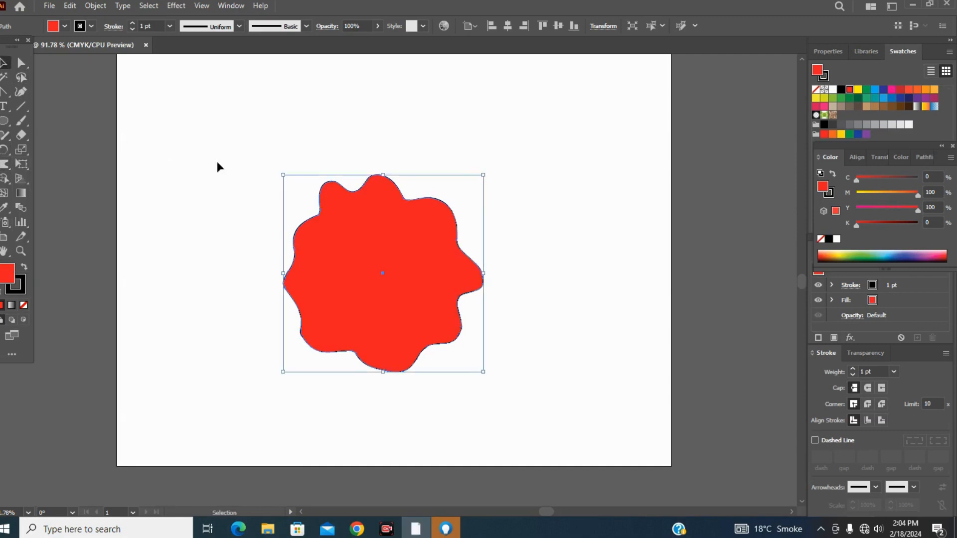
key("Delete")
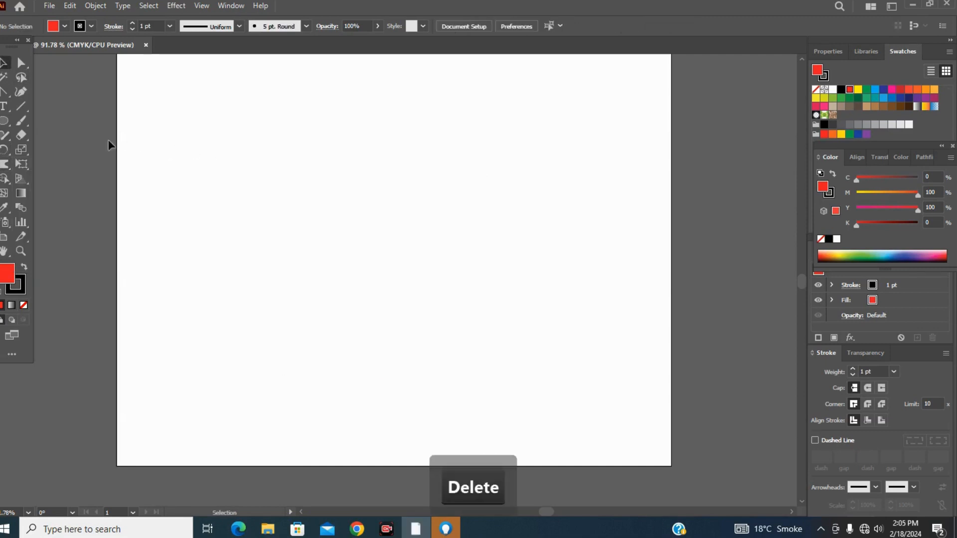
Draw a large red hexagon with the Polygon tool and move it toward the middle of the artboard.
left_click(7, 166)
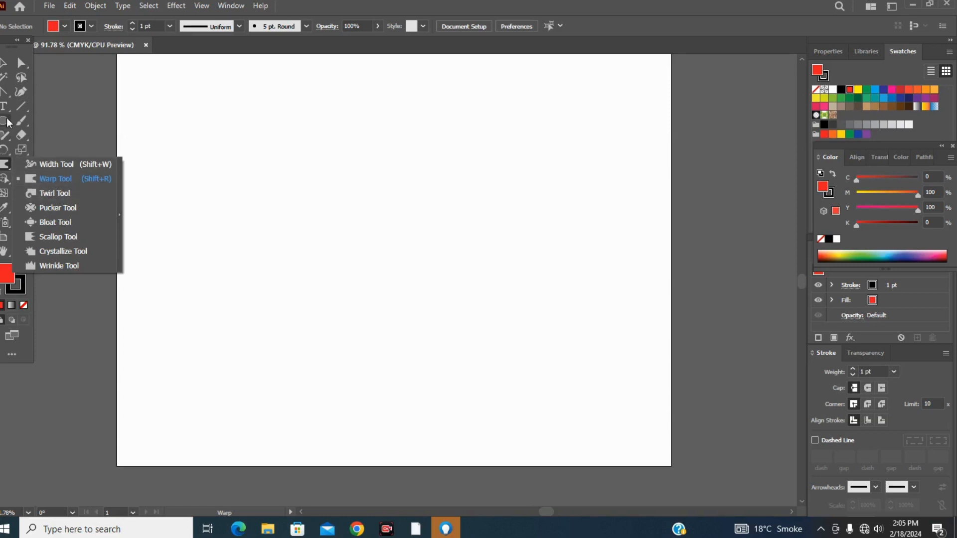
left_click(5, 122)
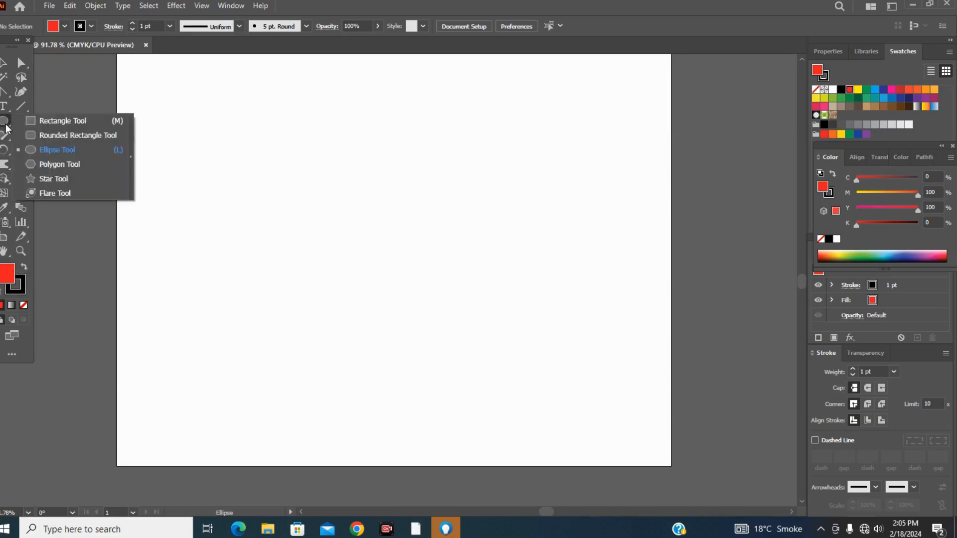
left_click(44, 164)
left_click_drag(303, 194, 379, 269)
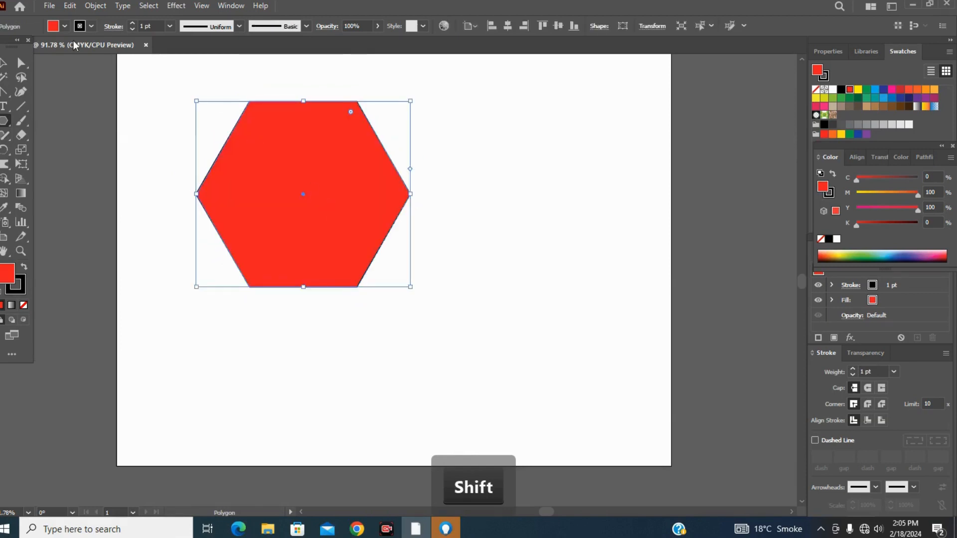
key("v")
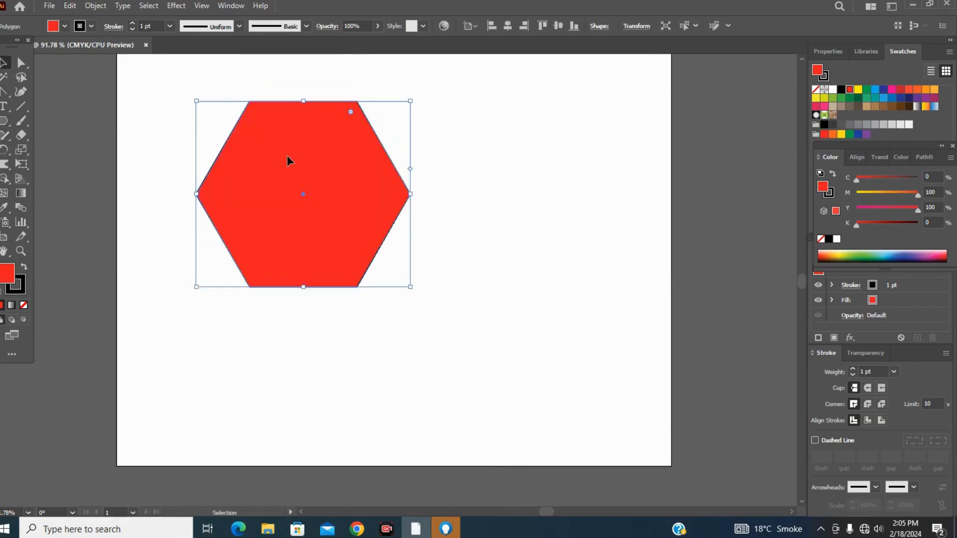
left_click_drag(287, 160, 332, 227)
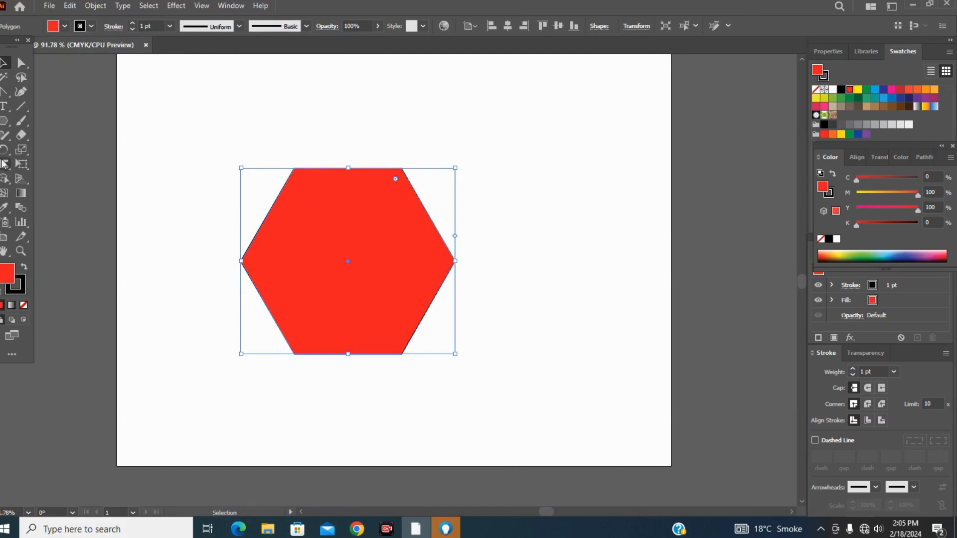
Twirl all six corners of the red hexagon into tight spirals with the Twirl tool.
left_click(4, 169)
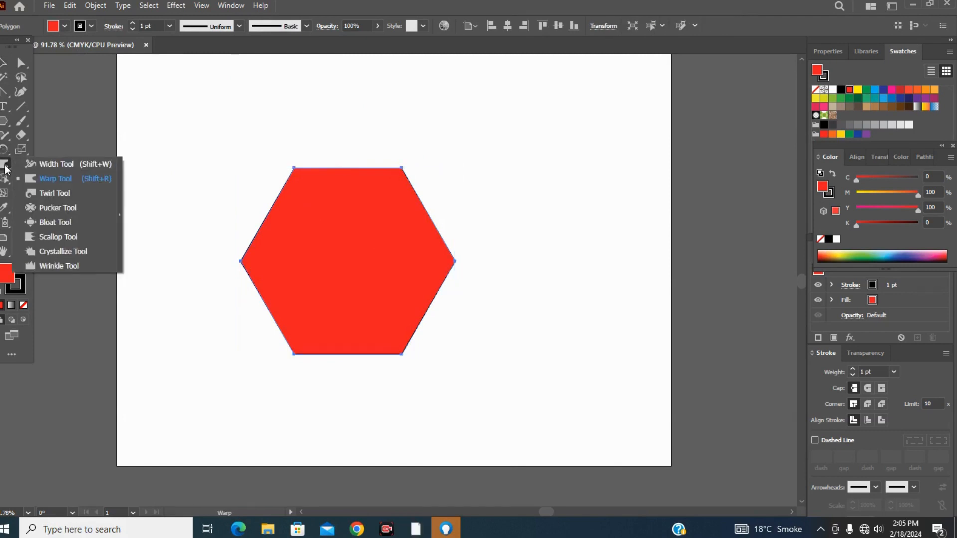
left_click(43, 194)
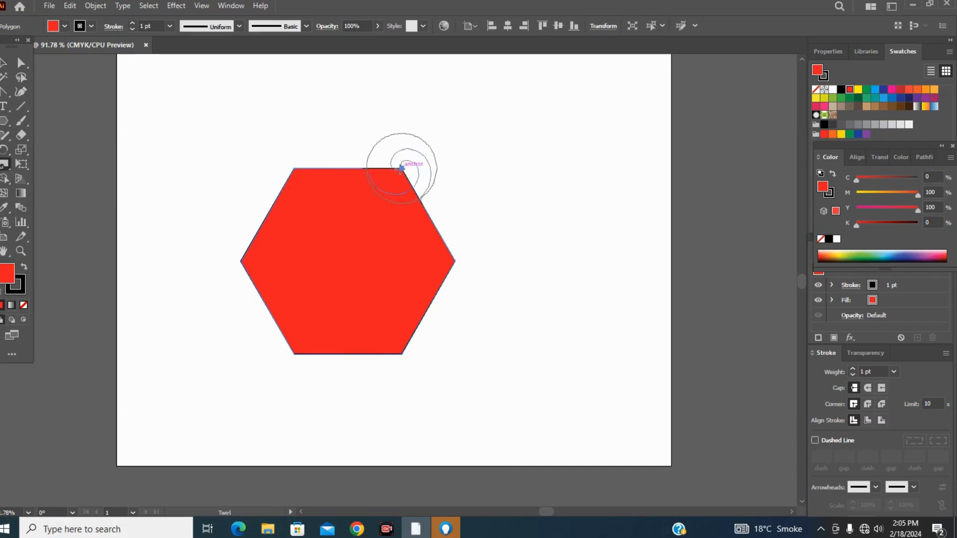
left_click_drag(400, 169, 401, 170)
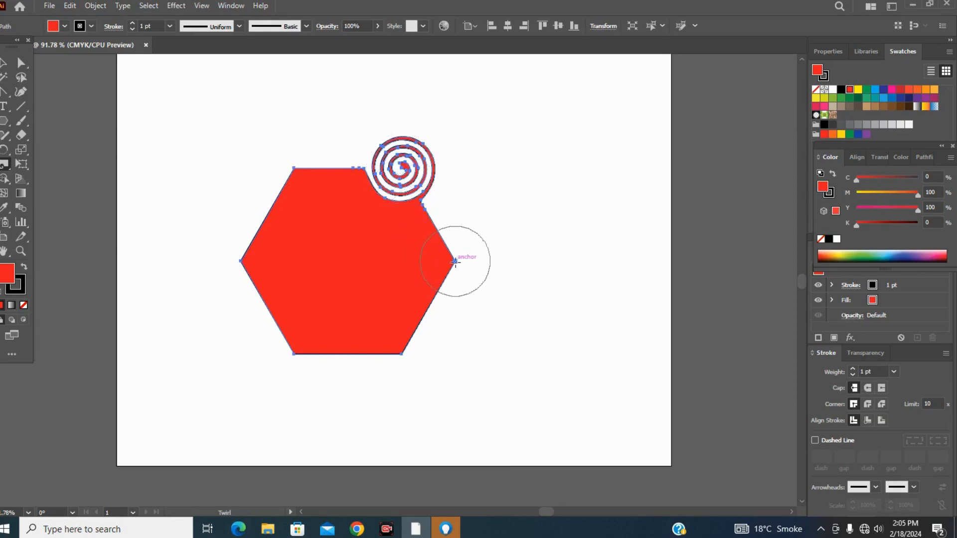
left_click_drag(455, 261, 454, 262)
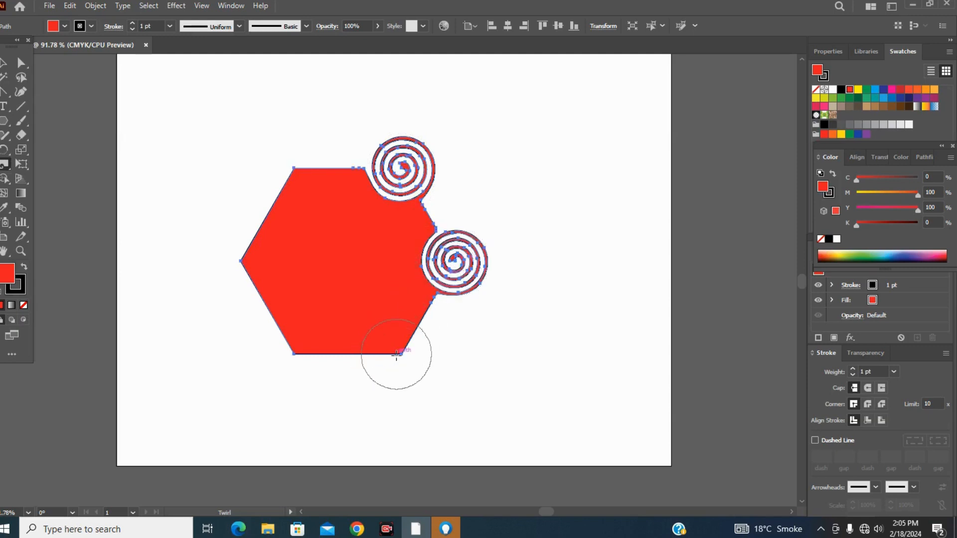
left_click_drag(402, 354, 402, 355)
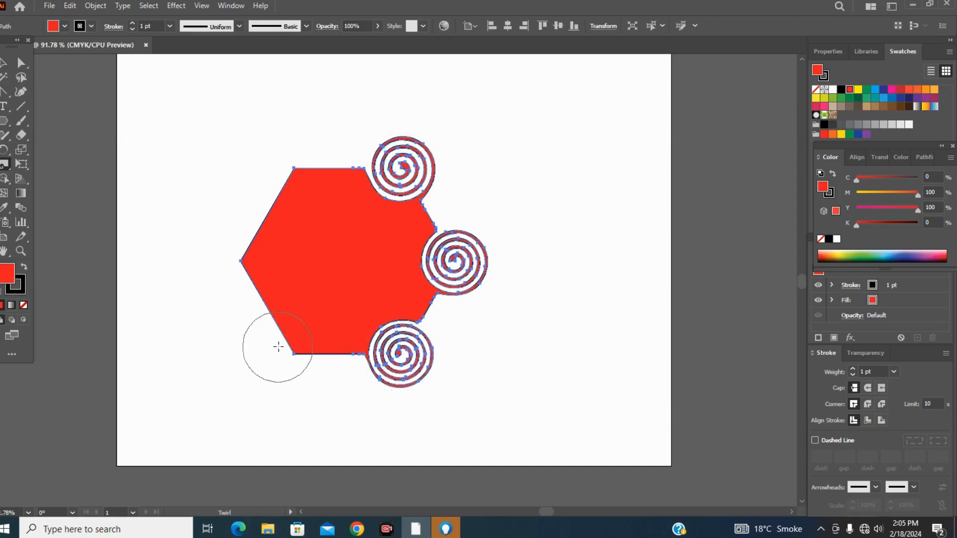
left_click_drag(294, 354, 294, 353)
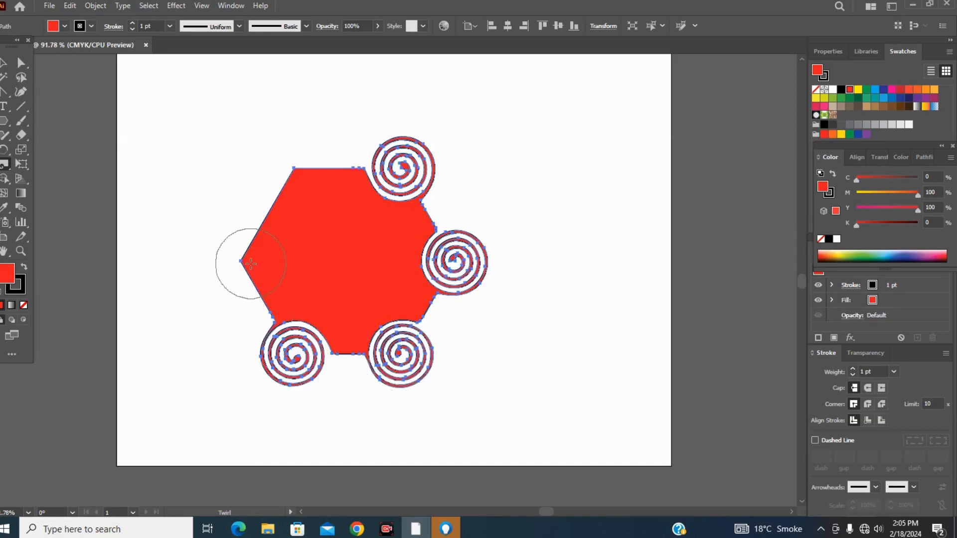
left_click_drag(241, 260, 241, 260)
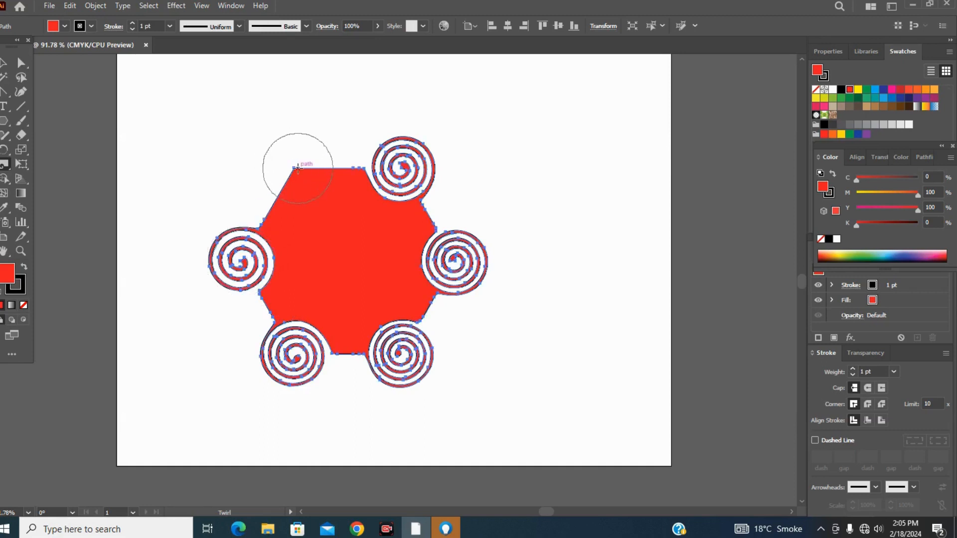
left_click_drag(294, 168, 294, 168)
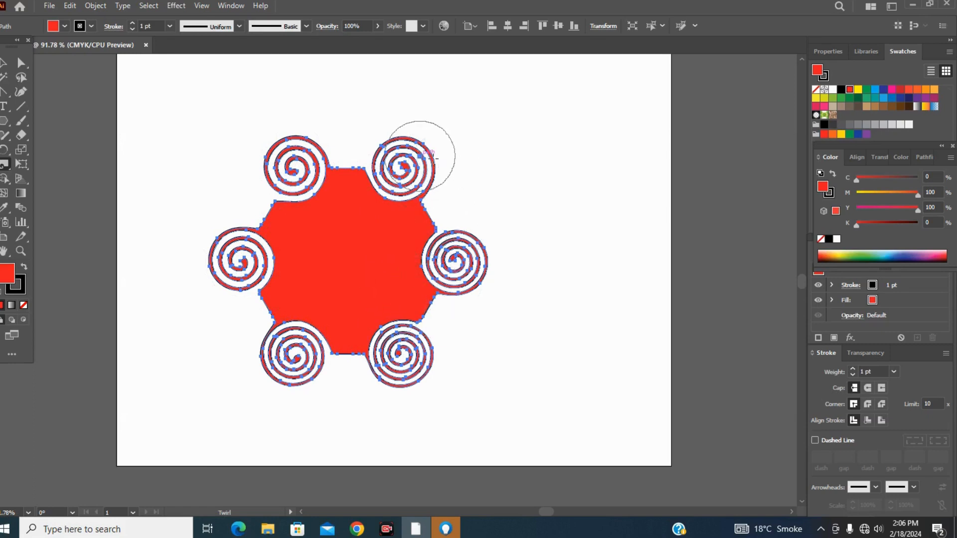
Draw a vertical line beside the hexagon's right side and twirl its upper end, middle and lower end.
left_click(20, 106)
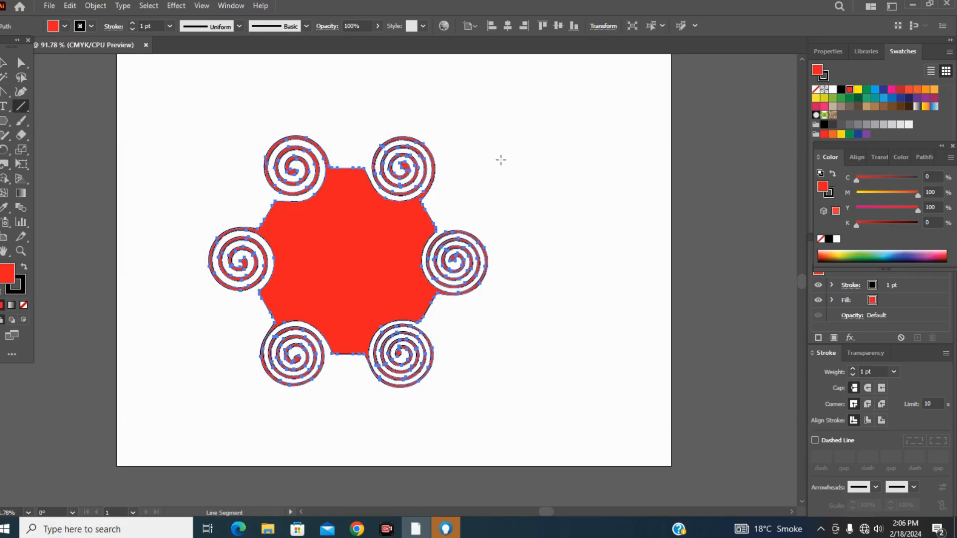
left_click_drag(562, 165, 579, 329)
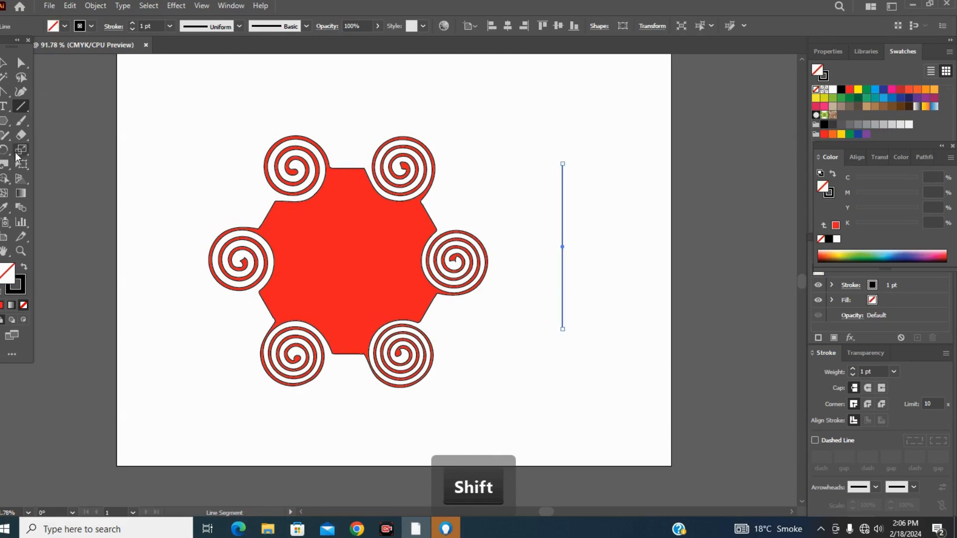
left_click(9, 169)
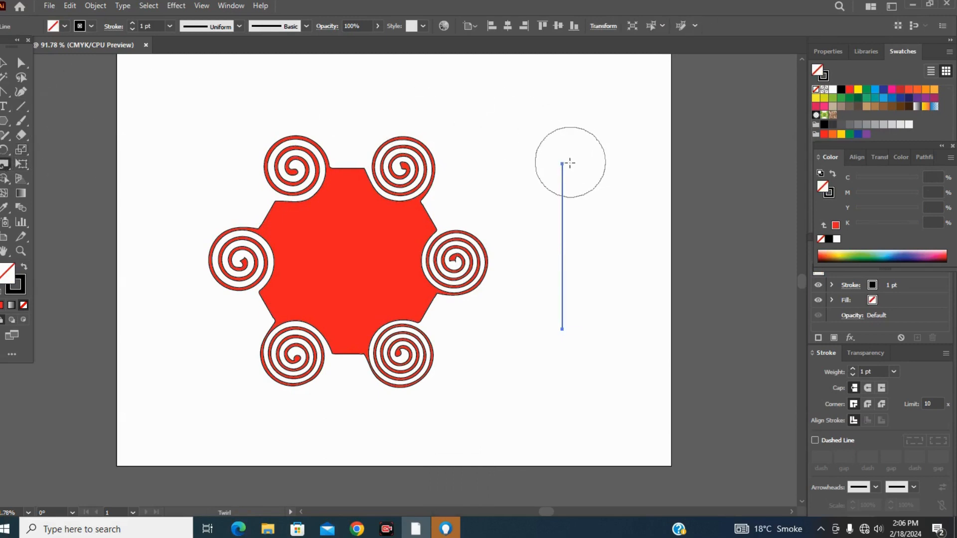
left_click_drag(563, 165, 562, 164)
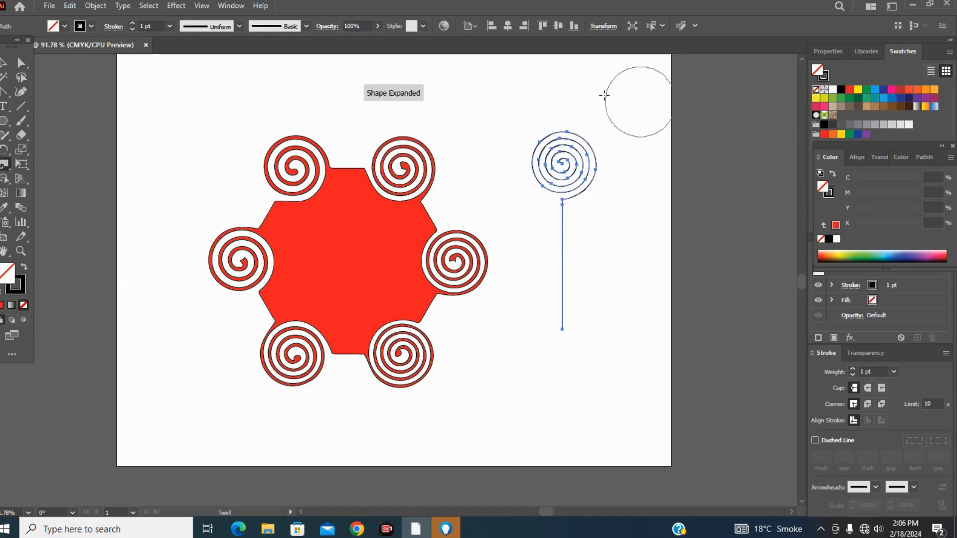
left_click_drag(562, 258, 562, 257)
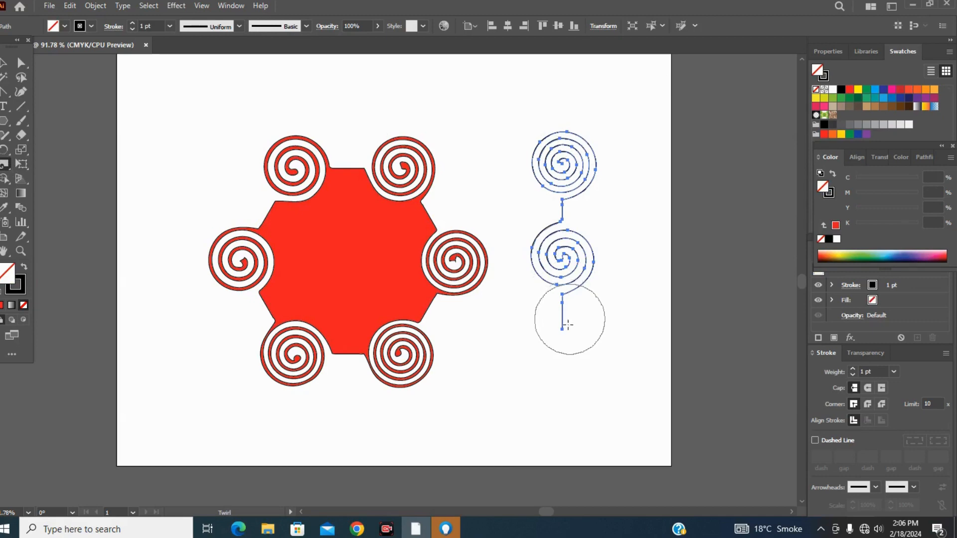
left_click_drag(563, 329, 562, 329)
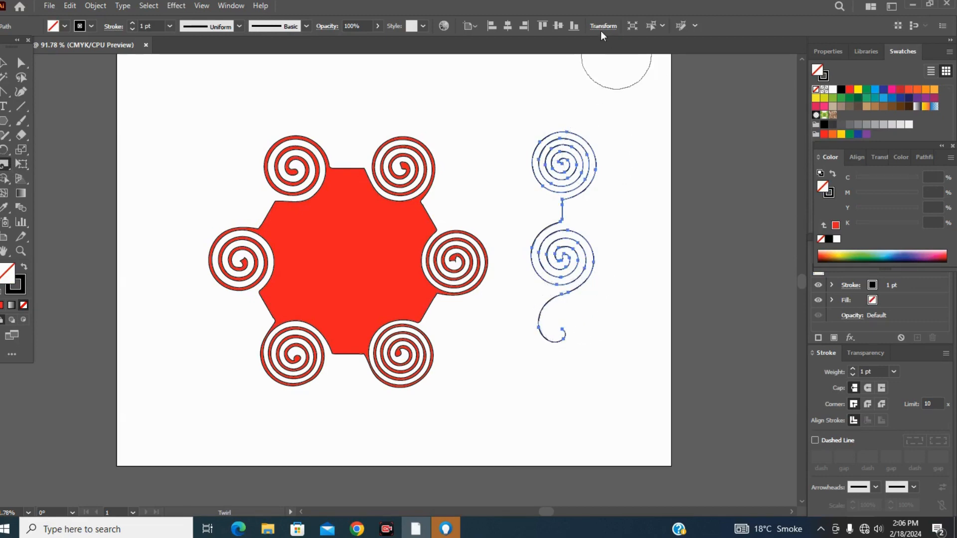
Select the twirled hexagon and the twirled line together and delete them.
left_click(4, 63)
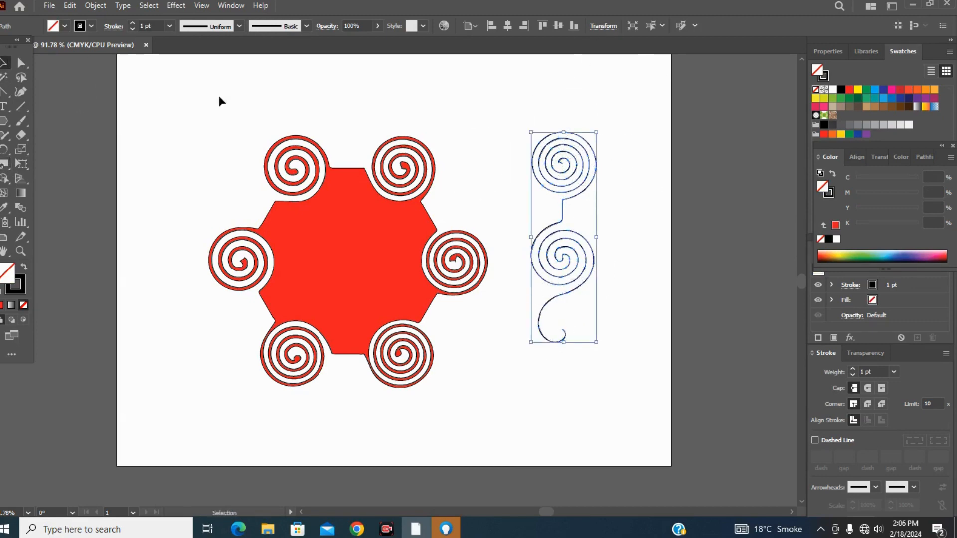
left_click(473, 116)
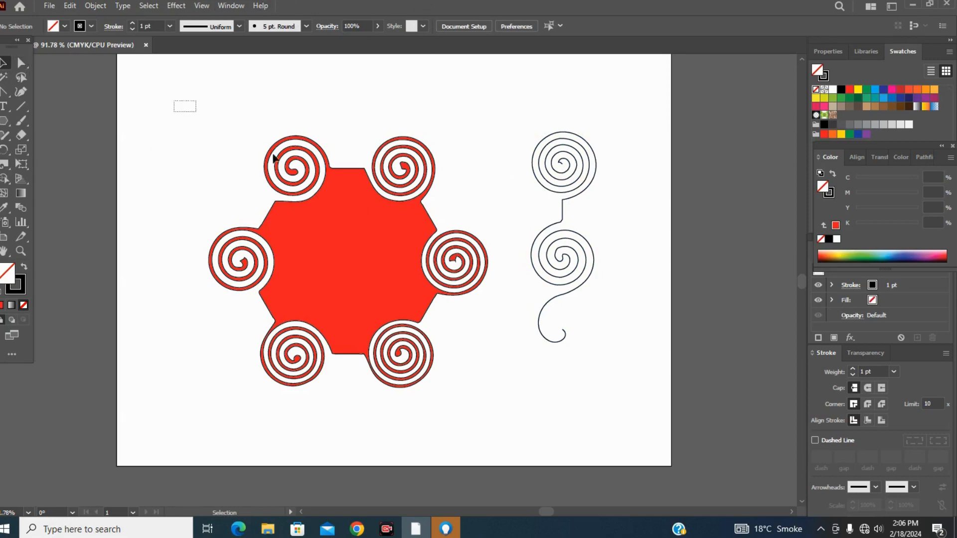
left_click_drag(274, 158, 630, 422)
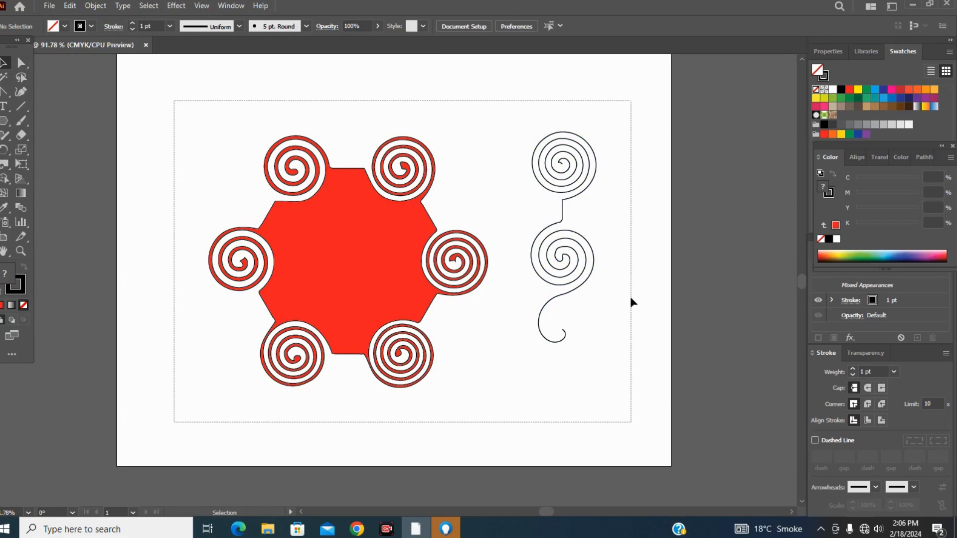
key("Delete")
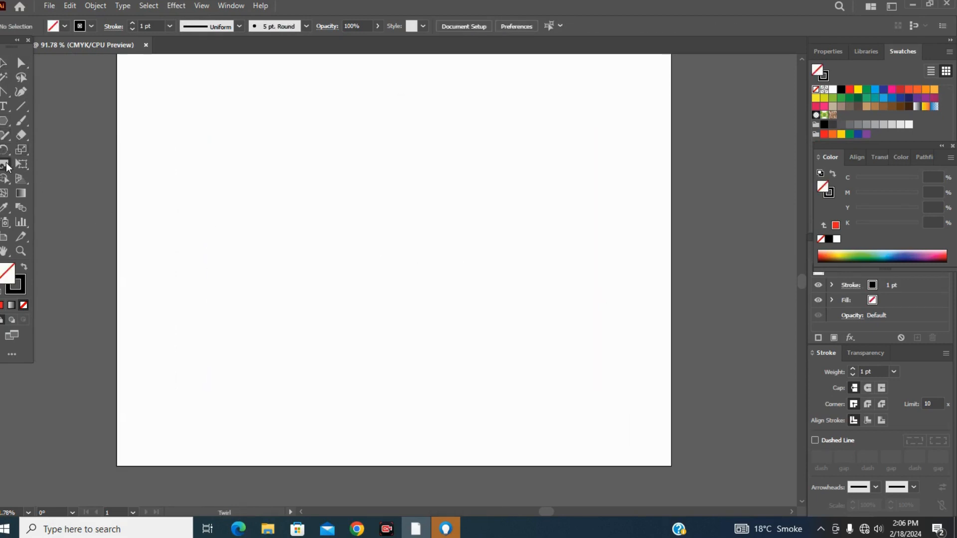
Draw a large rounded-corner square in the middle of the artboard and fill it with the dark blue swatch (C 100, M 100, Y 0, K 0).
left_click(8, 168)
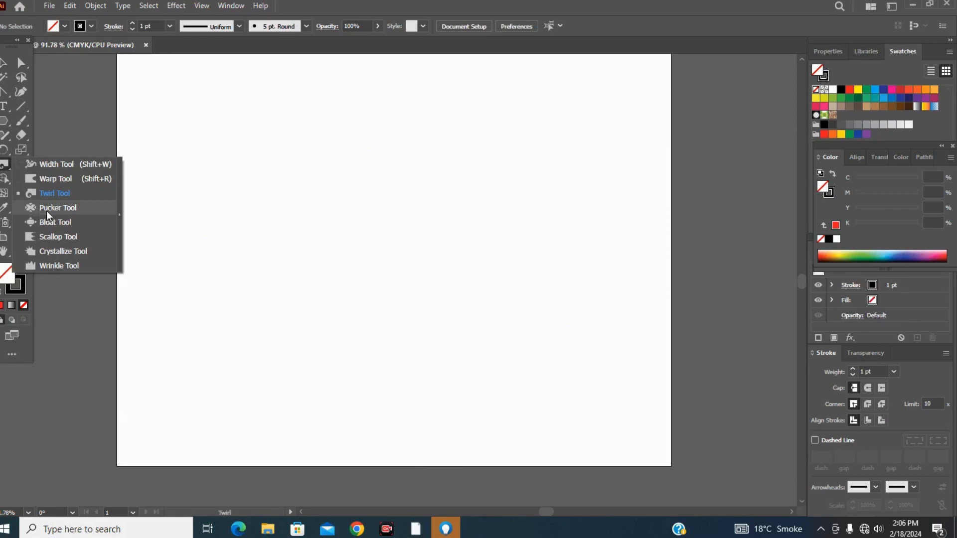
left_click(3, 122)
left_click(3, 122)
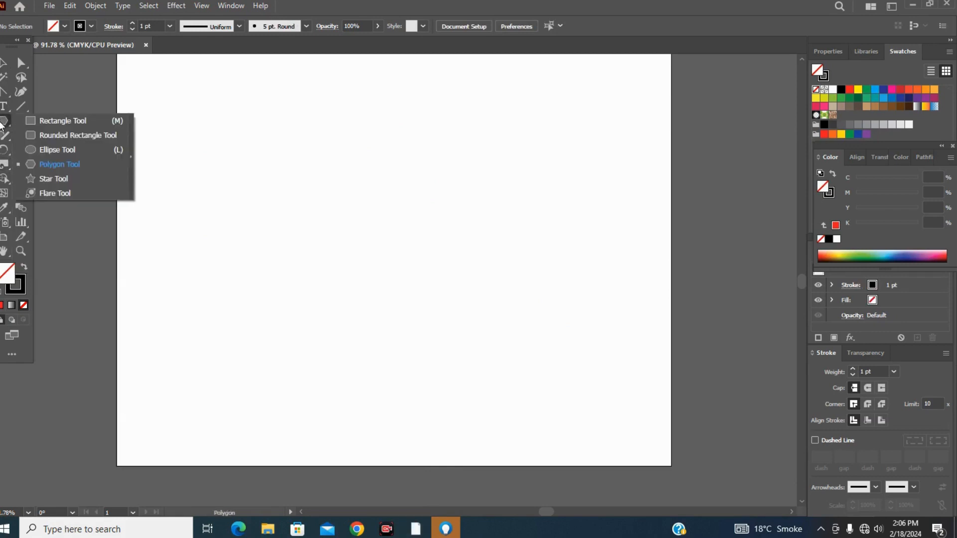
left_click(37, 135)
left_click_drag(262, 134, 459, 235)
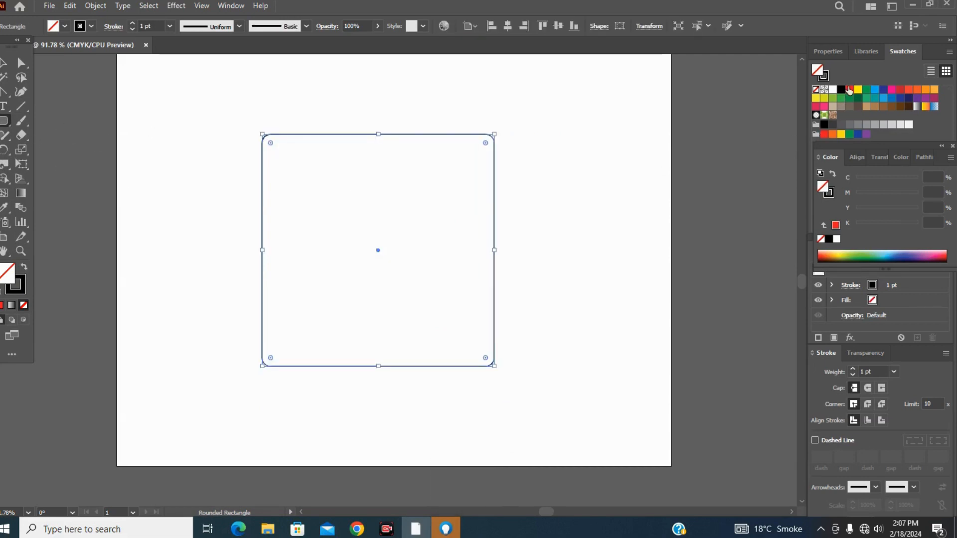
left_click(849, 90)
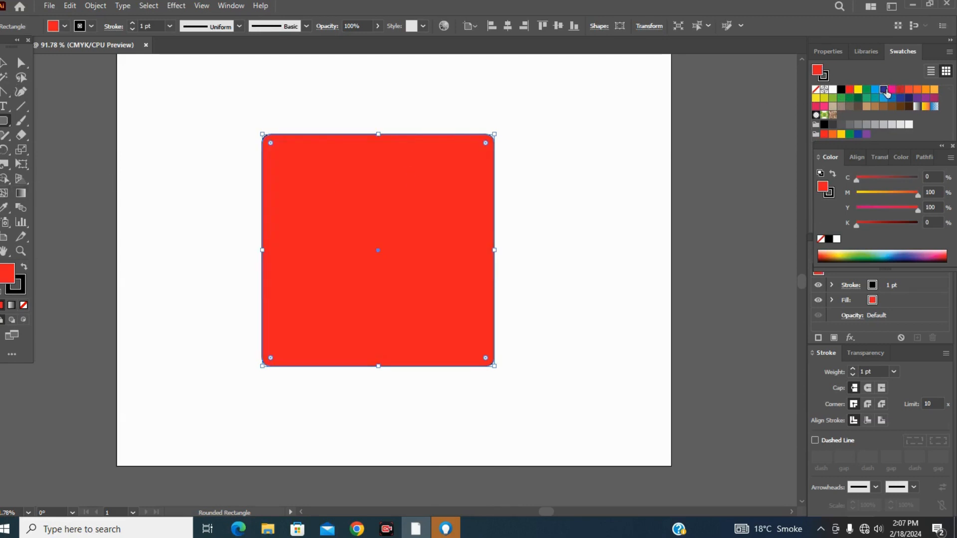
left_click(883, 90)
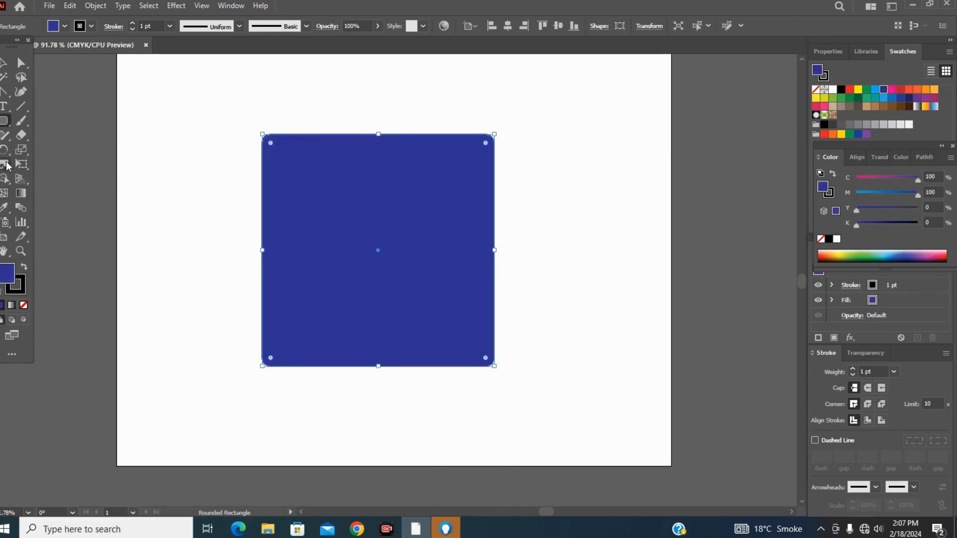
Push the upper edge of the blue rounded square outward into two peaks with the Pucker tool.
left_click(7, 166)
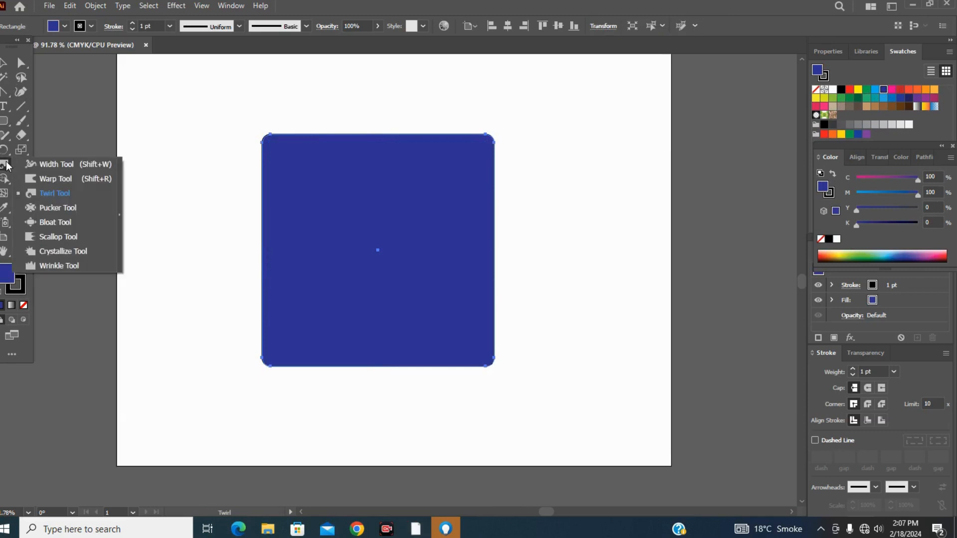
left_click(51, 208)
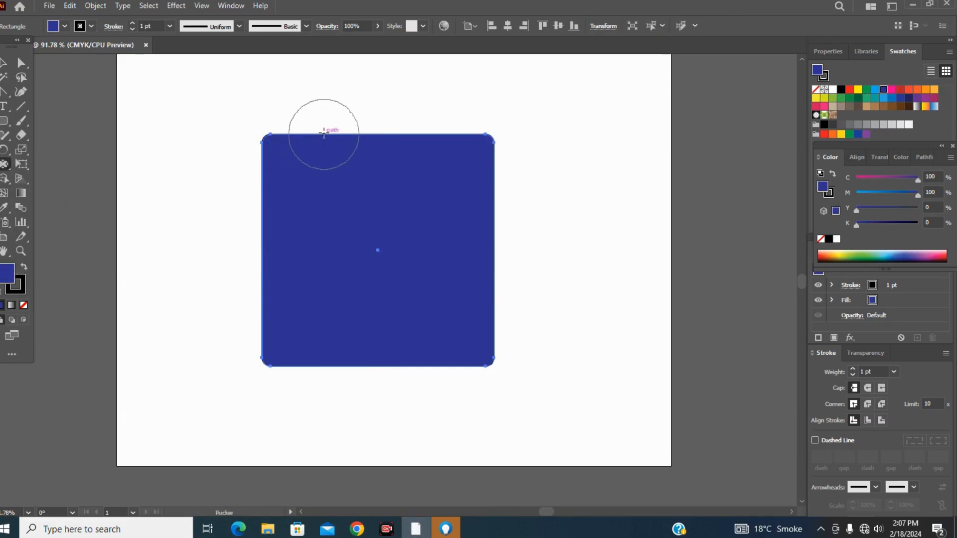
left_click_drag(323, 133, 331, 112)
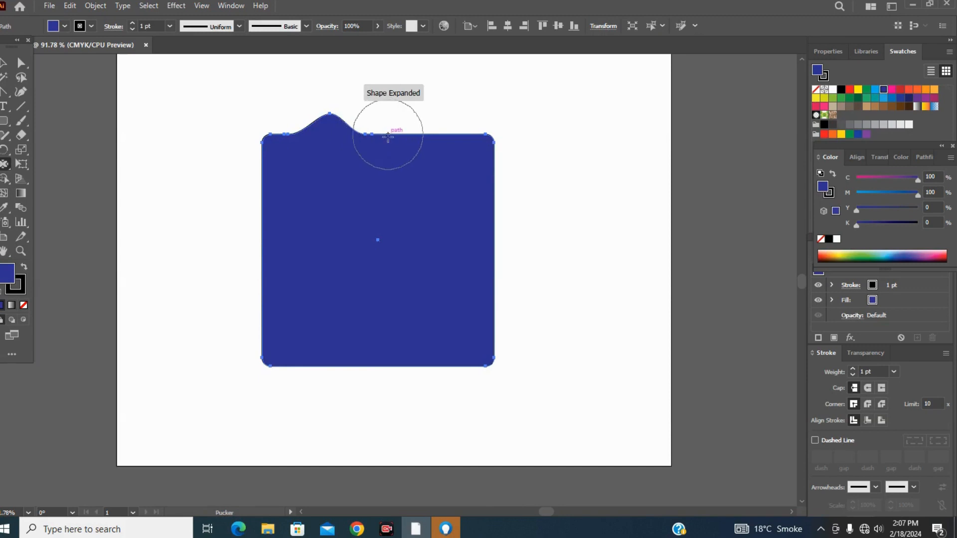
left_click_drag(389, 134, 404, 116)
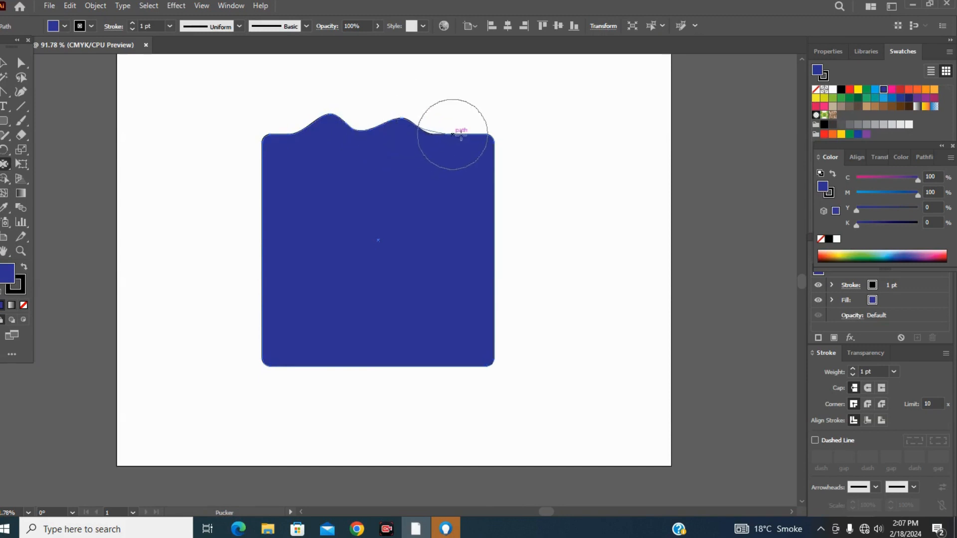
Pucker the square's right edge inward at four points from the upper corner down to the lower corner.
mouse_move(493, 135)
left_mouse_down()
mouse_move(482, 171)
mouse_move(493, 187)
mouse_move(444, 192)
left_mouse_up()
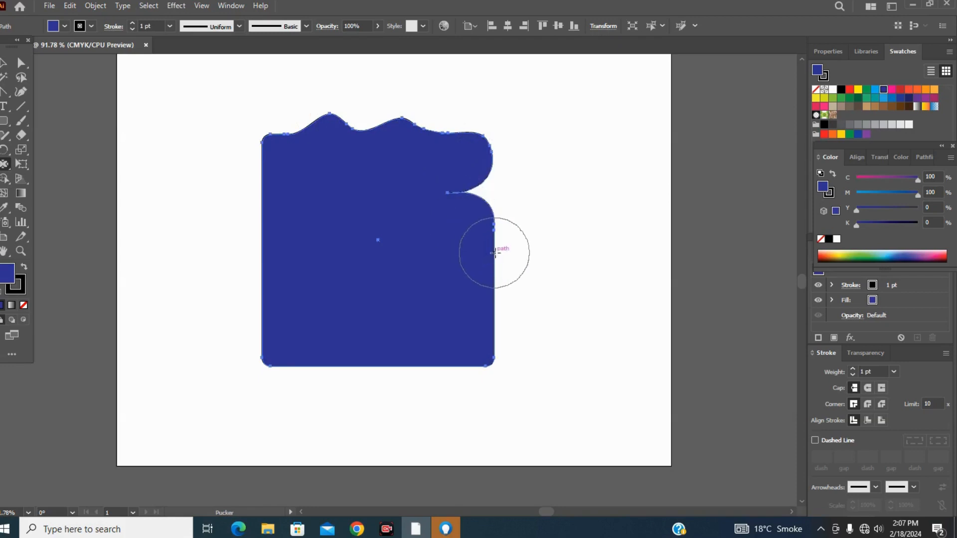
left_click_drag(493, 252, 440, 255)
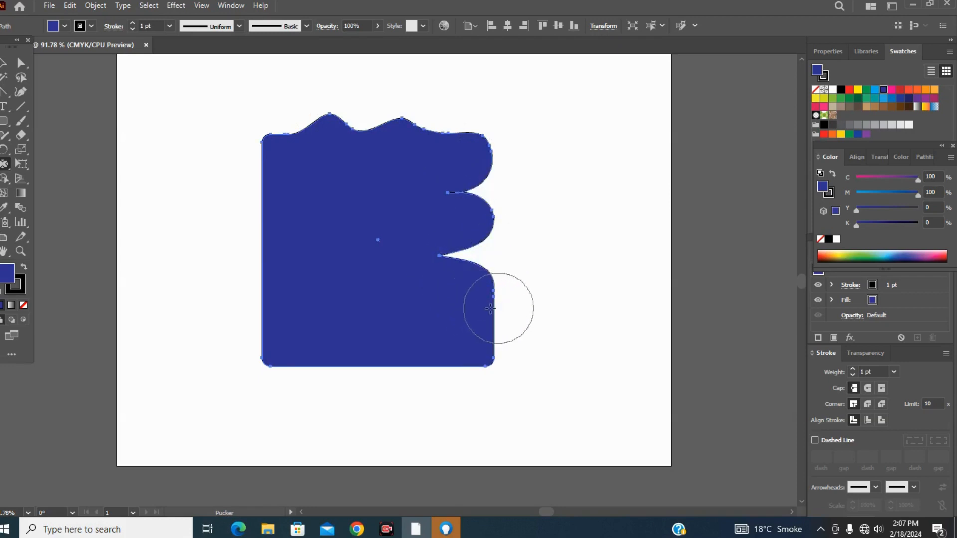
left_click_drag(494, 309, 461, 316)
left_click_drag(494, 358, 438, 345)
Pucker two notches into the lower edge, and one outward spike and two inward dents into the left edge.
left_click_drag(373, 370, 390, 280)
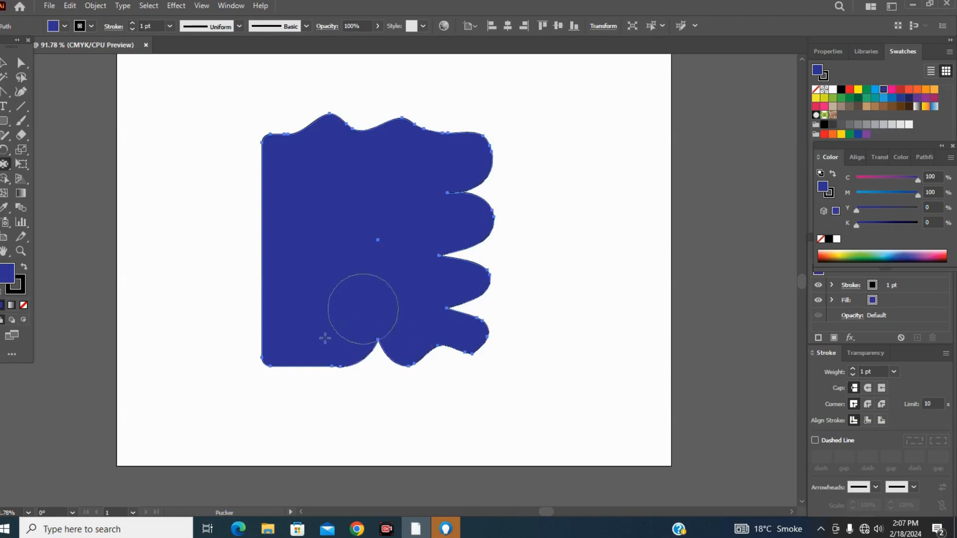
left_click_drag(310, 378, 331, 305)
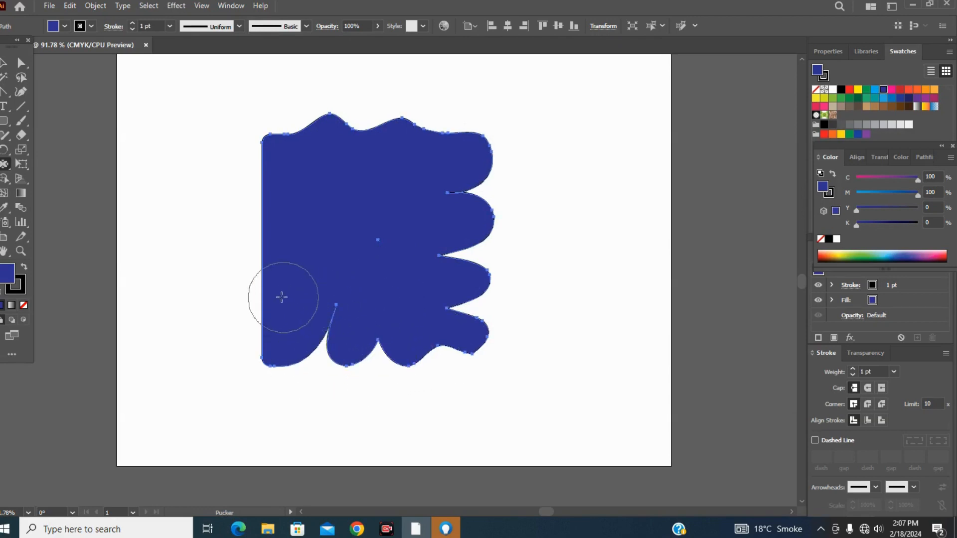
left_click_drag(270, 296, 211, 289)
left_click_drag(285, 238, 228, 232)
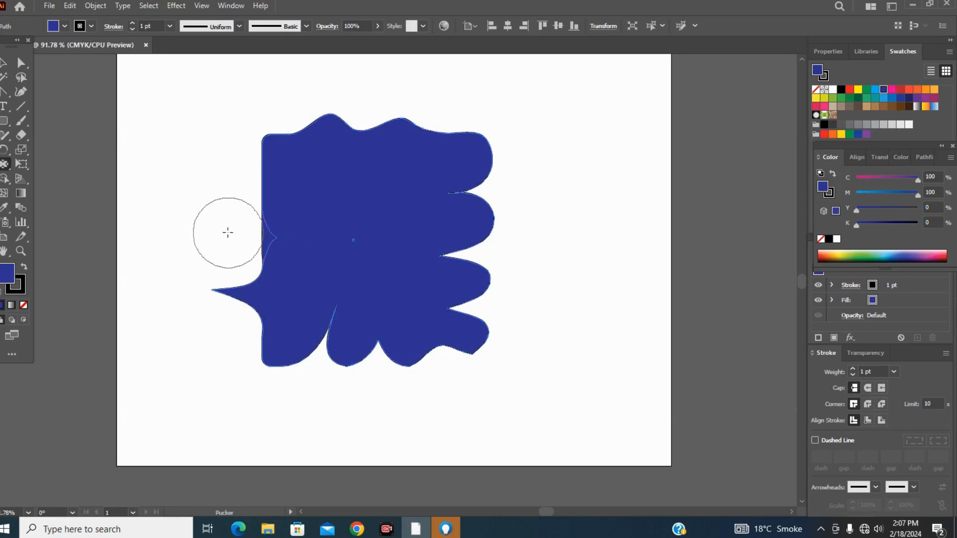
left_click_drag(279, 193, 330, 203)
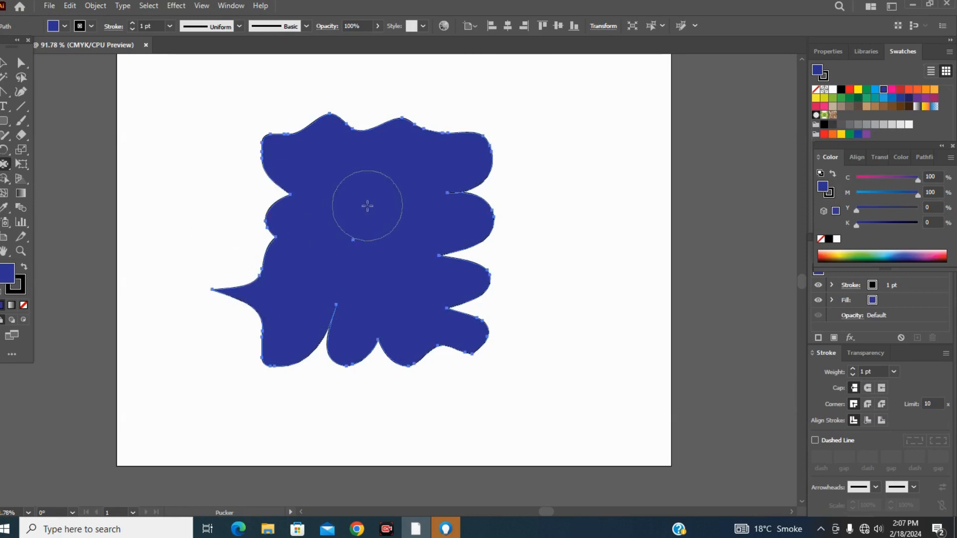
Pucker the shape's upper edge inward beside the two peaks and near the upper-right lobe.
left_click_drag(293, 118, 305, 143)
mouse_move(391, 117)
left_mouse_down()
mouse_move(391, 199)
mouse_move(390, 150)
left_mouse_up()
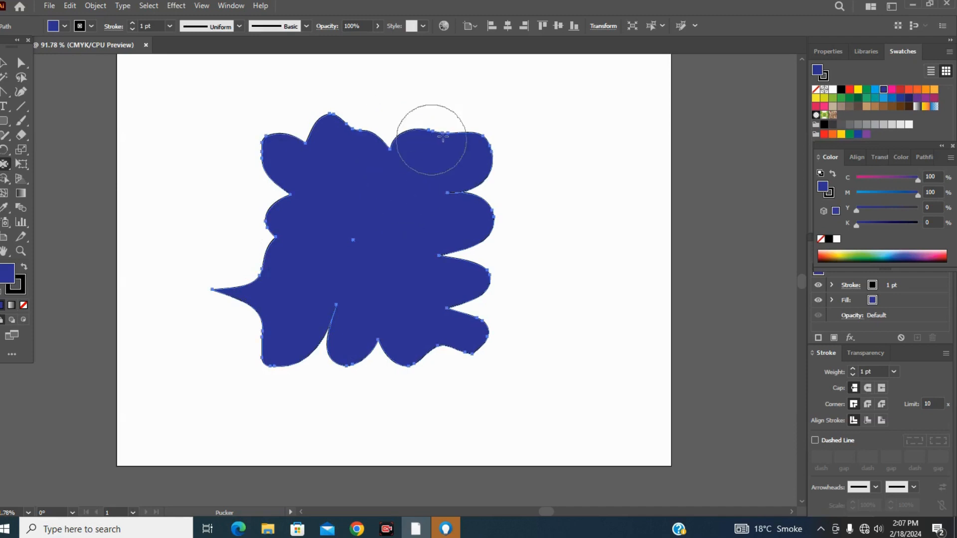
left_click_drag(446, 129, 395, 236)
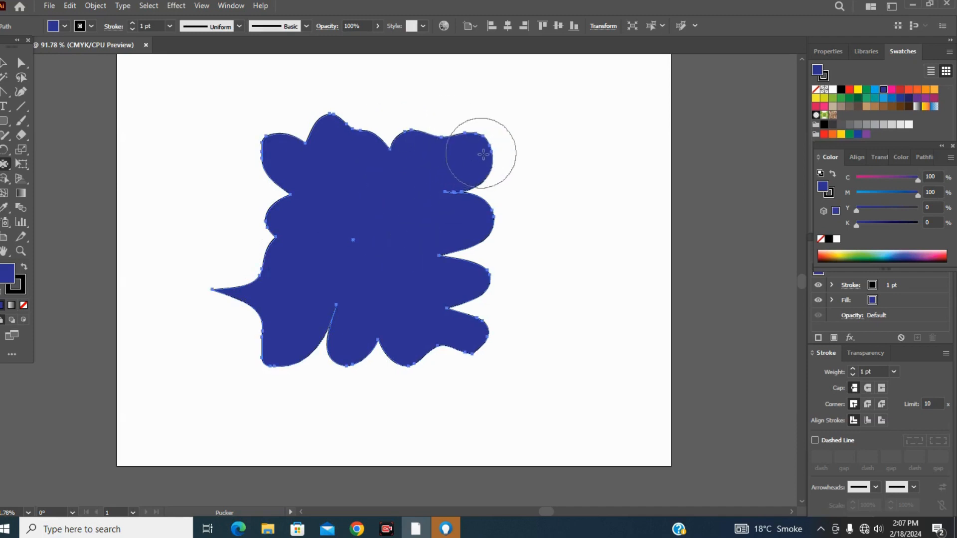
Pucker the lobes along the shape's right side further inward toward the centre.
left_click_drag(491, 158, 406, 193)
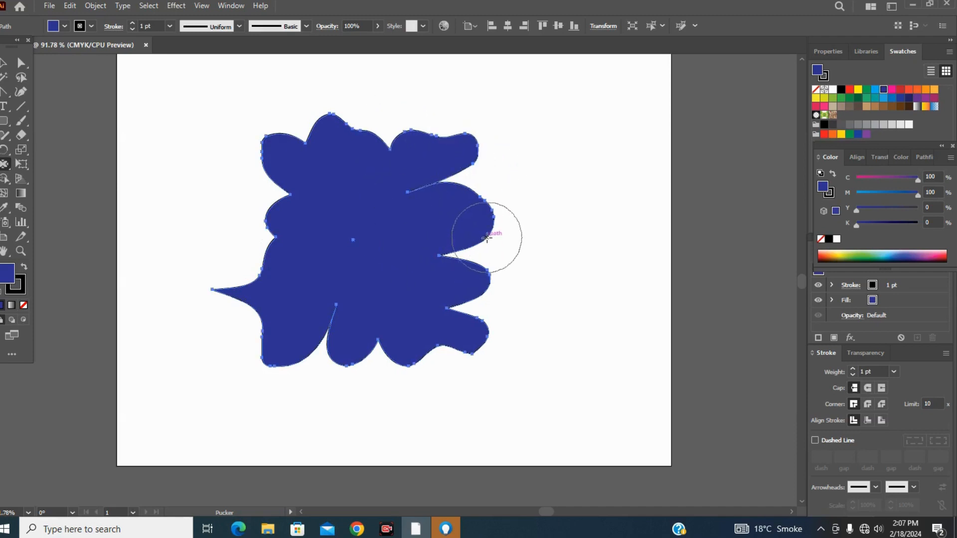
left_click_drag(486, 231, 364, 221)
left_click_drag(480, 302, 376, 291)
left_click_drag(472, 351, 394, 287)
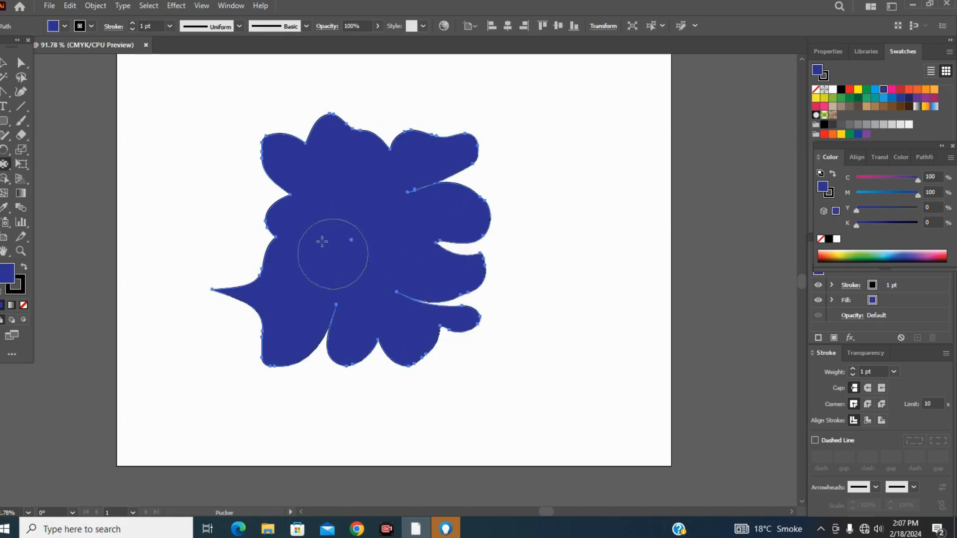
Pucker the shape's left side, lower-left lobe and the notches in its upper edge further toward the centre.
left_click_drag(289, 198, 385, 282)
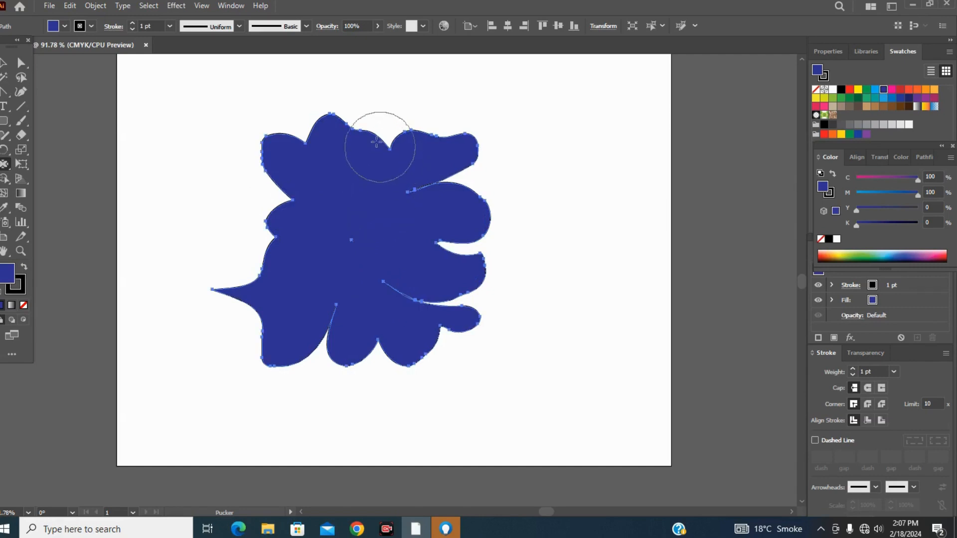
left_click_drag(378, 136, 349, 214)
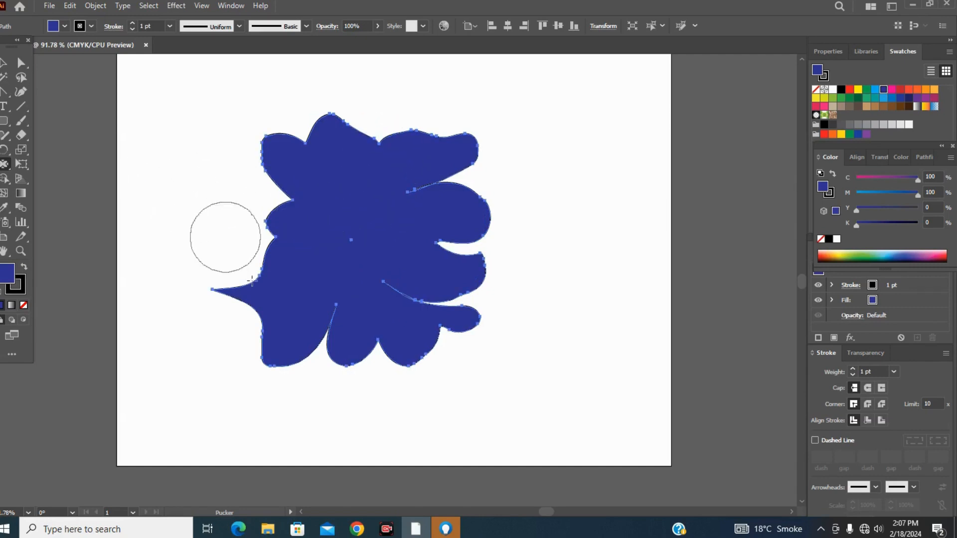
mouse_move(266, 333)
left_mouse_down()
mouse_move(256, 331)
mouse_move(366, 283)
left_mouse_up()
mouse_move(269, 244)
left_mouse_down()
mouse_move(335, 302)
mouse_move(314, 251)
mouse_move(341, 273)
left_mouse_up()
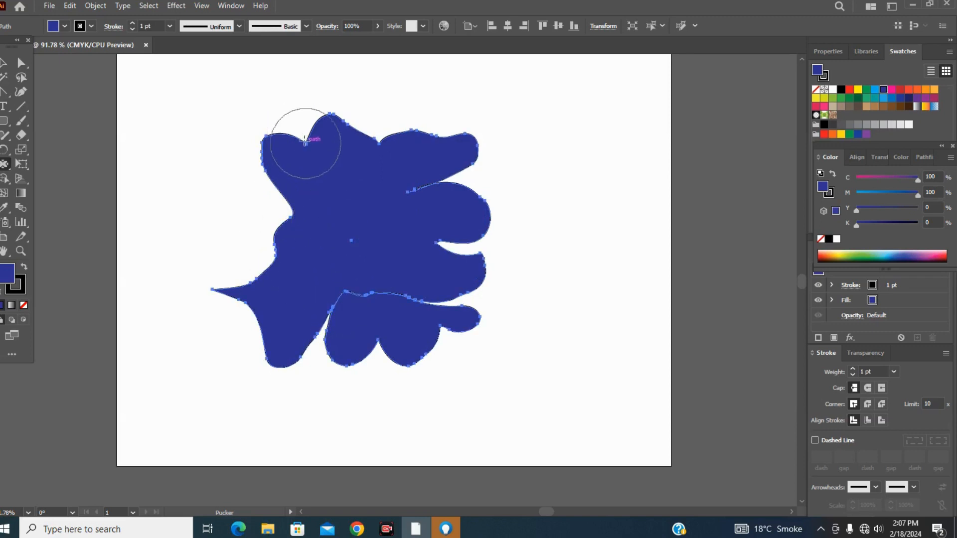
left_click_drag(306, 143, 334, 222)
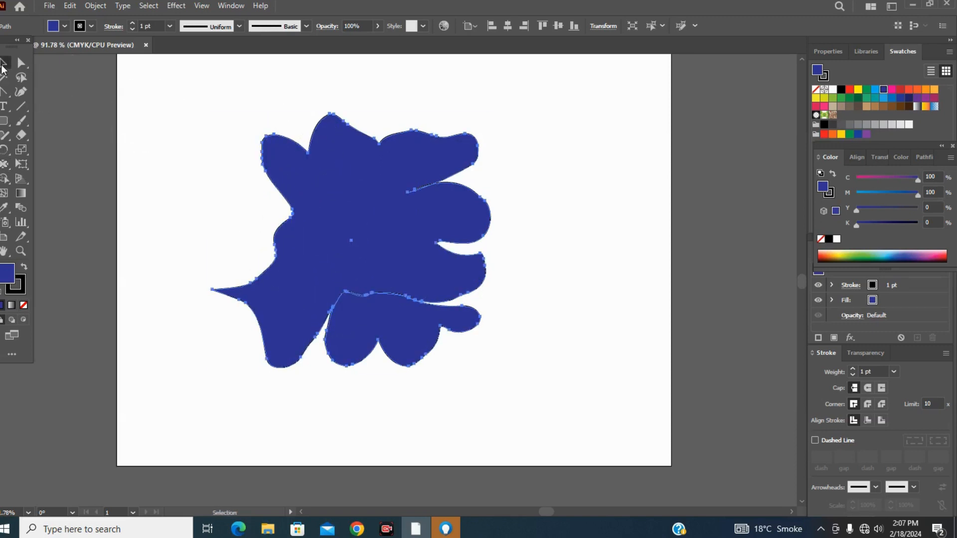
Delete the puckered shape and draw a dark blue circle about 221 px in diameter in the middle of the artboard.
left_click(4, 63)
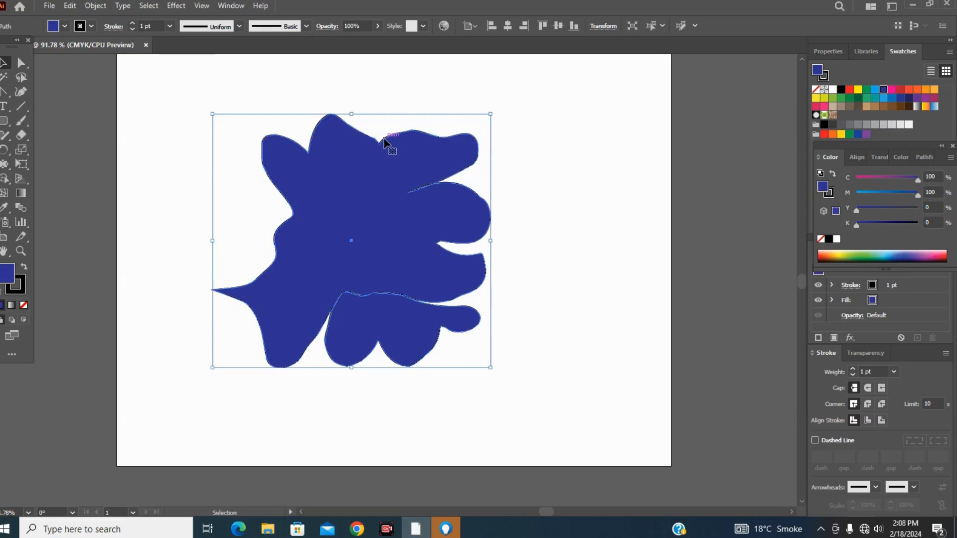
key("Delete")
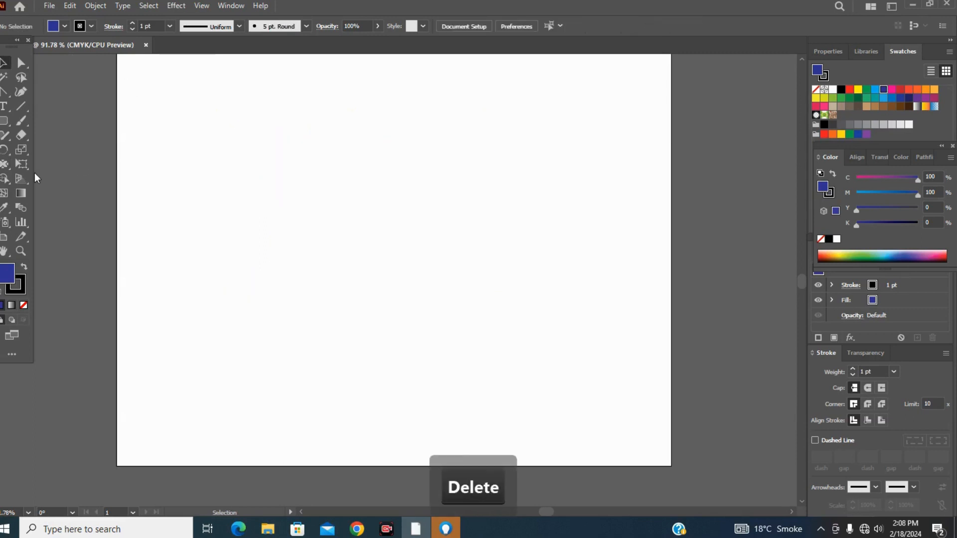
left_click(4, 165)
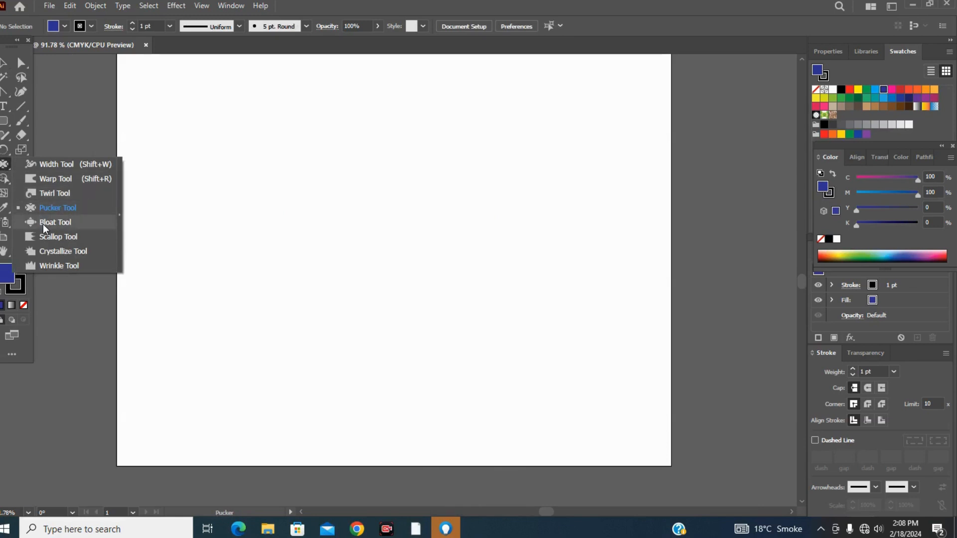
left_click(5, 122)
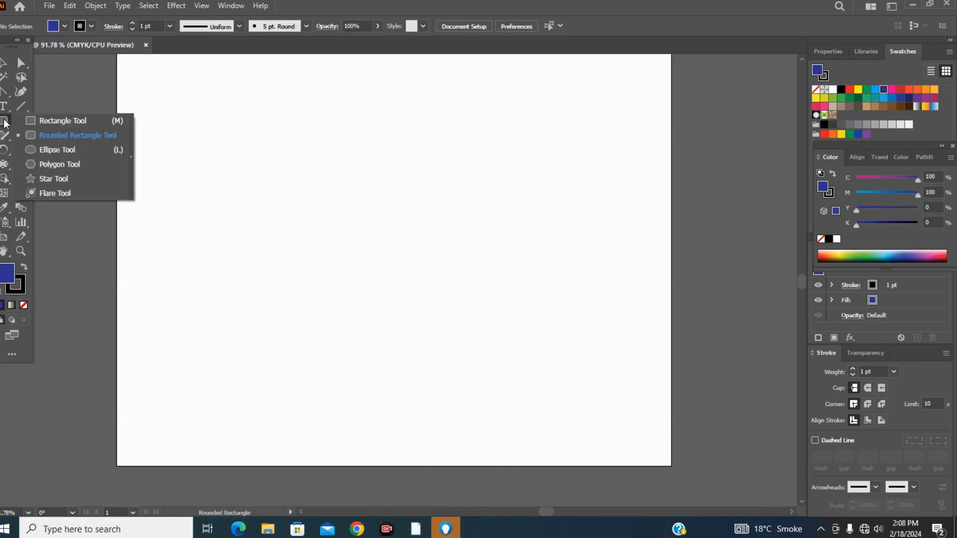
left_click(47, 148)
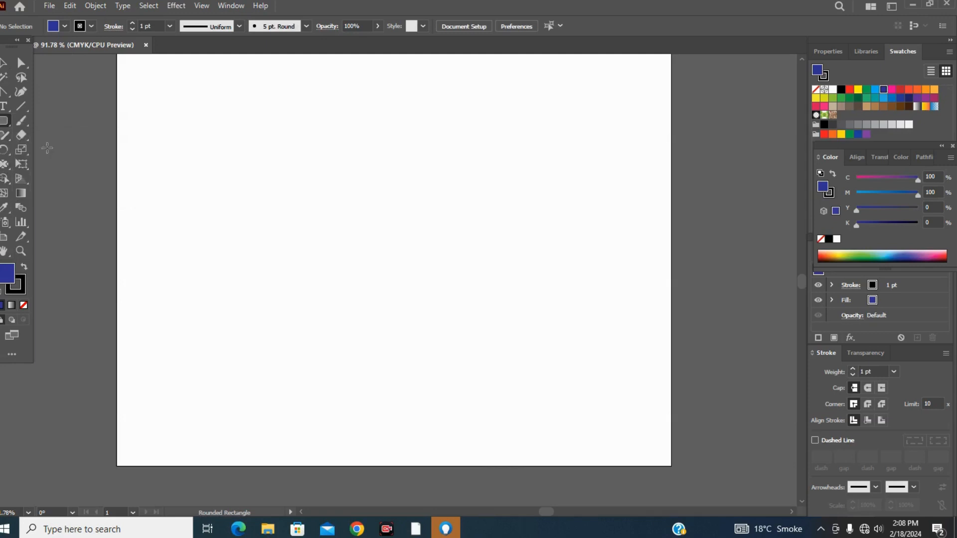
left_click_drag(296, 166, 436, 321)
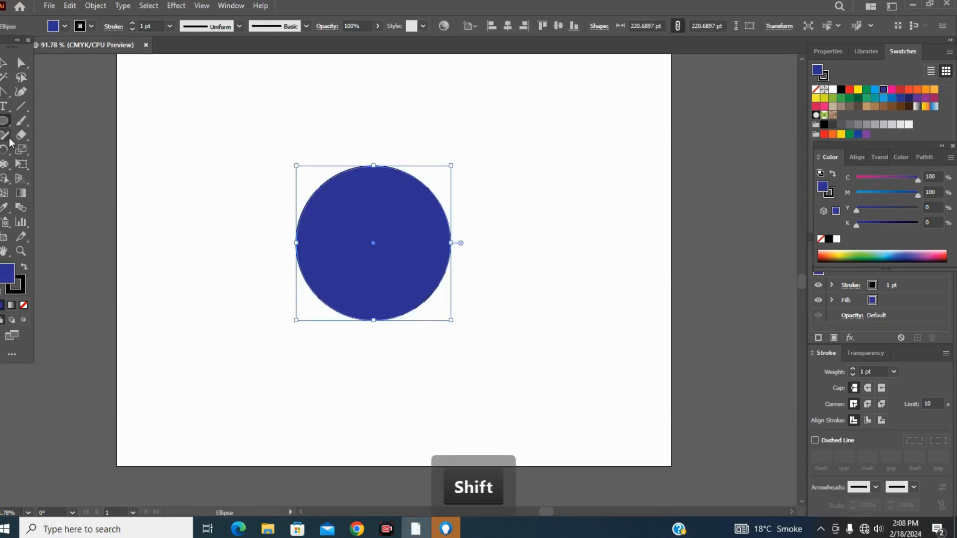
Distort the circle with the Bloat tool, bulging its top, left and right sides and denting its lower-left and upper-right edges.
left_click_drag(6, 165, 46, 224)
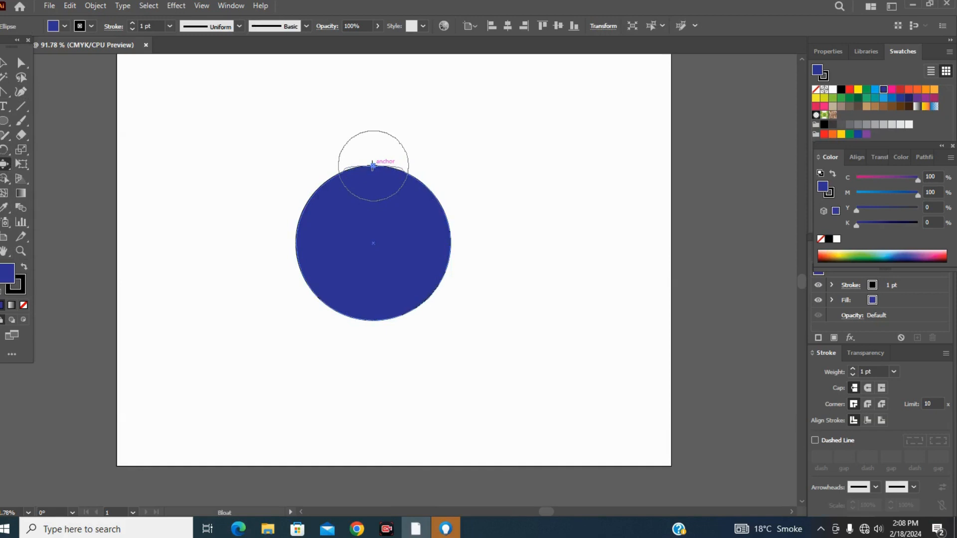
left_click_drag(372, 166, 371, 152)
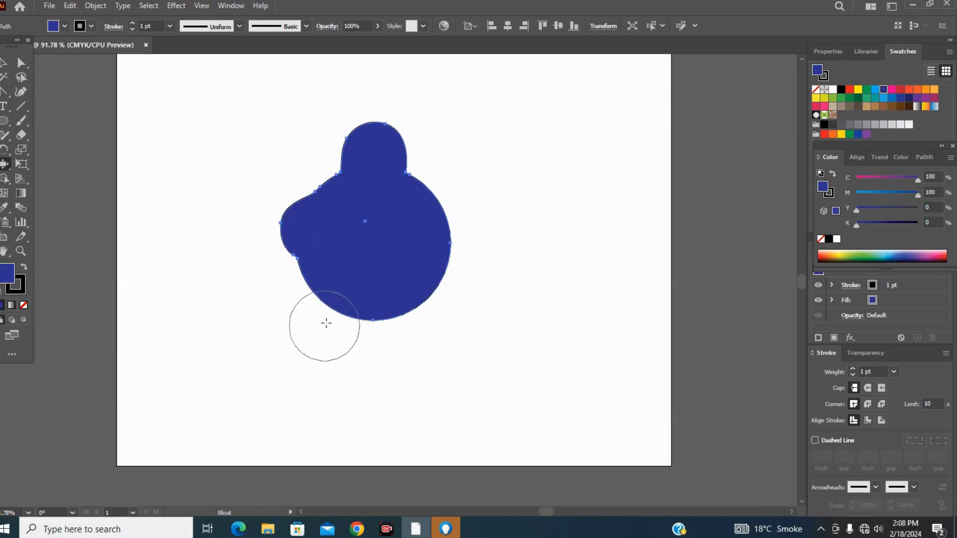
left_click_drag(326, 323, 325, 311)
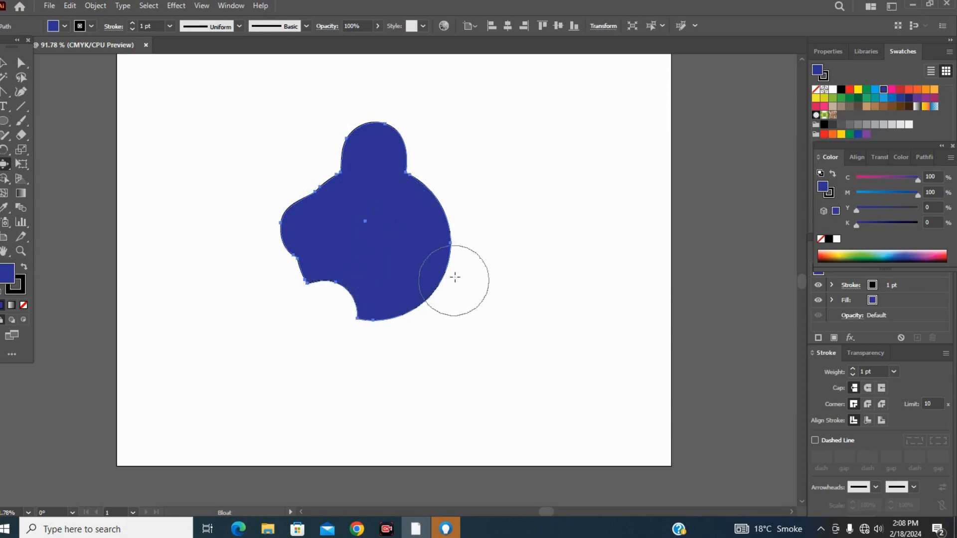
mouse_move(455, 277)
left_mouse_down()
mouse_move(453, 260)
mouse_move(404, 252)
left_mouse_up()
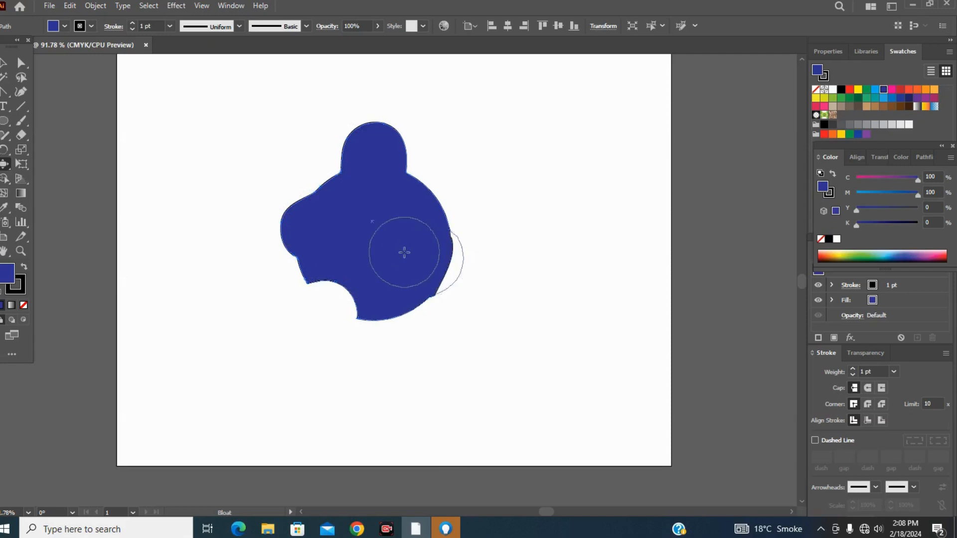
left_click_drag(431, 188, 448, 183)
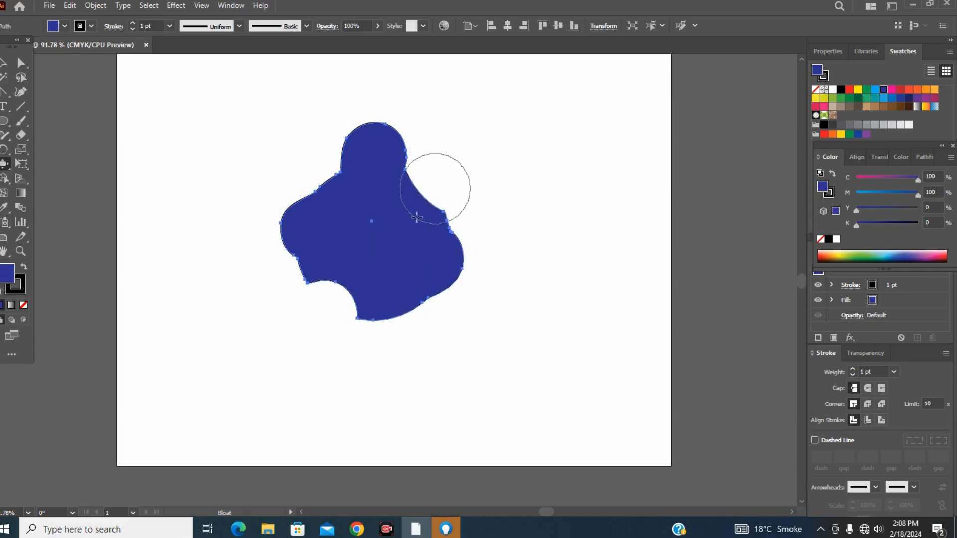
left_click(406, 314)
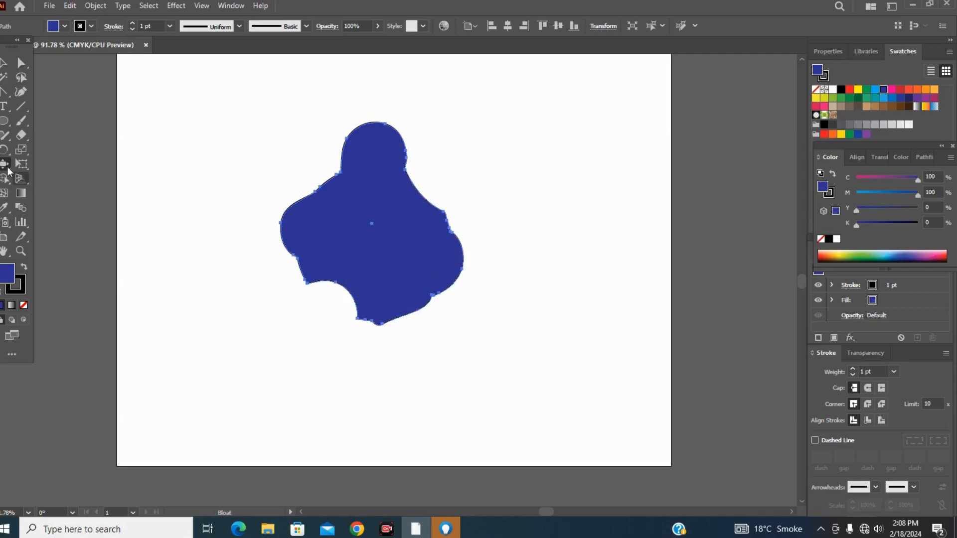
Delete the bloated shape and draw a wide dark blue rectangle in the middle of the artboard.
left_click(4, 63)
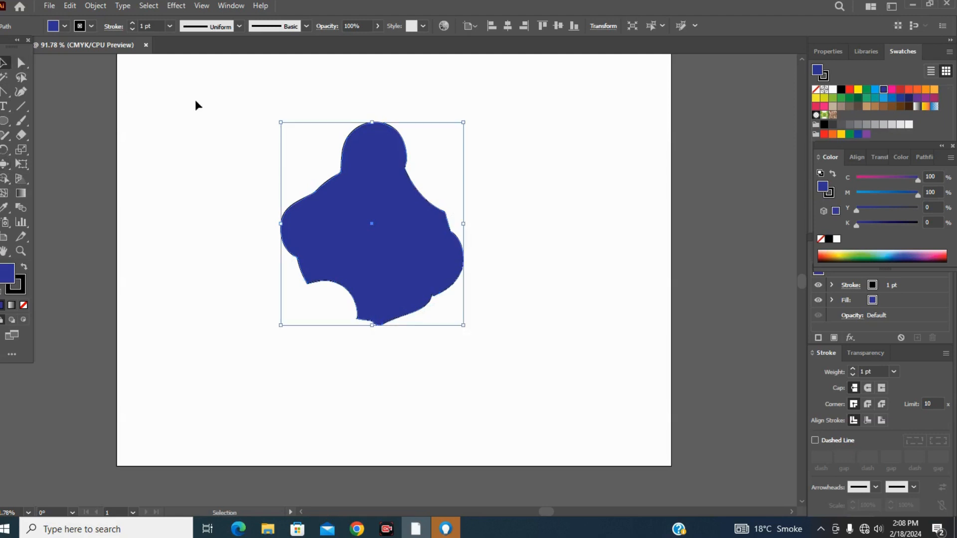
key("Delete")
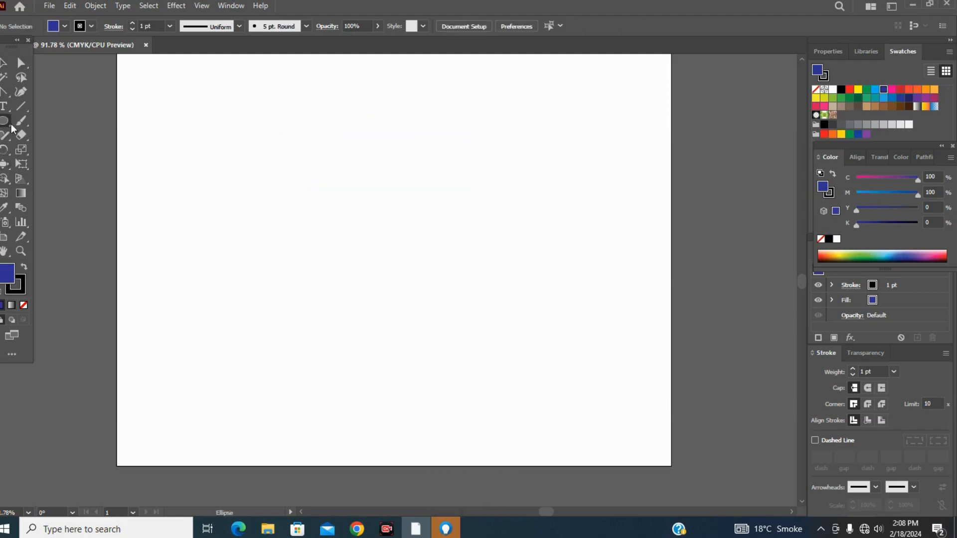
left_click(7, 123)
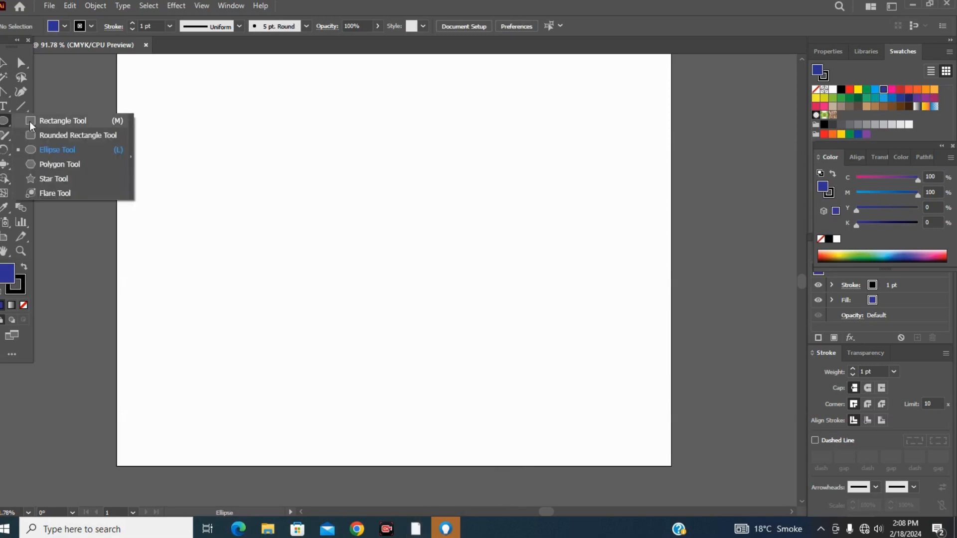
left_click(29, 121)
left_click_drag(229, 187, 493, 373)
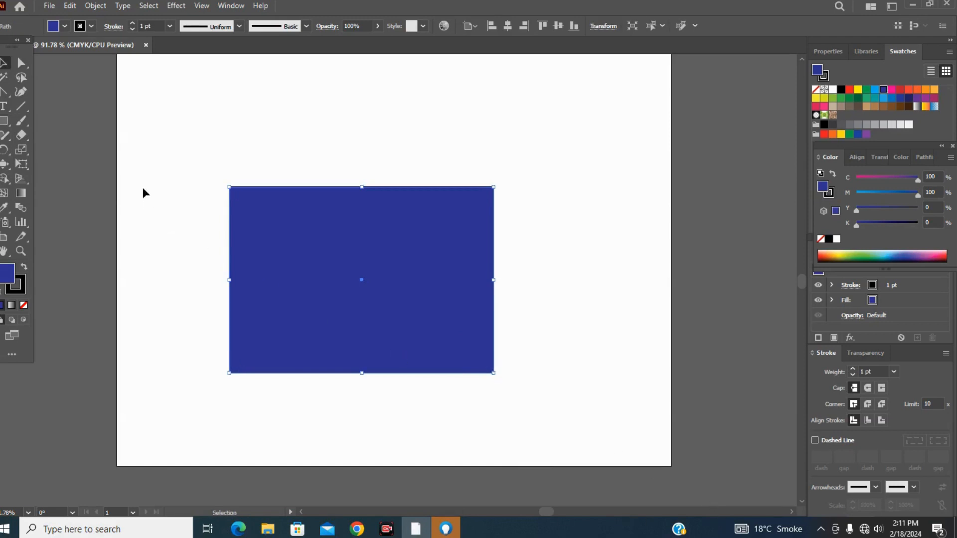
Distort the rectangle with the Bloat tool, denting its upper edge at both ends and bulging its upper middle and upper-right corner.
left_click(2, 165)
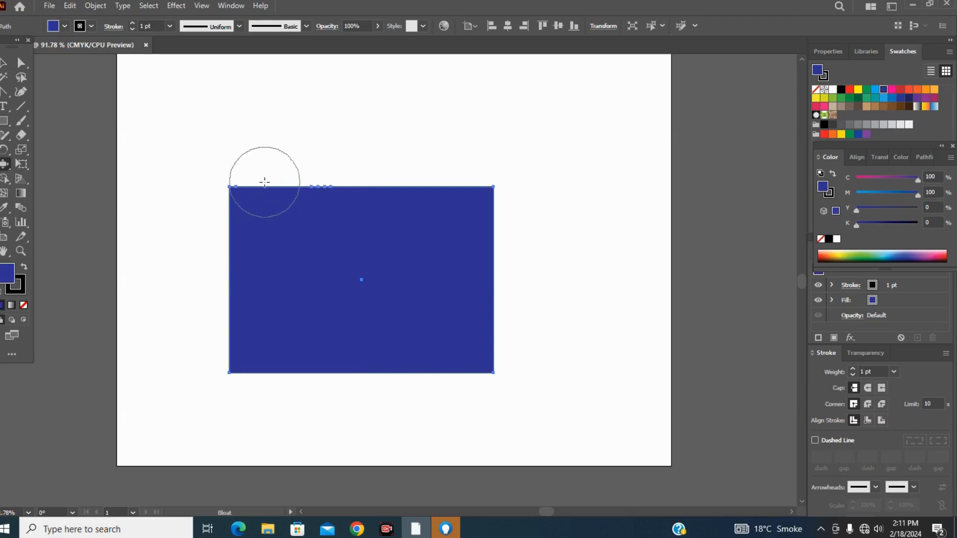
left_click_drag(265, 182, 262, 182)
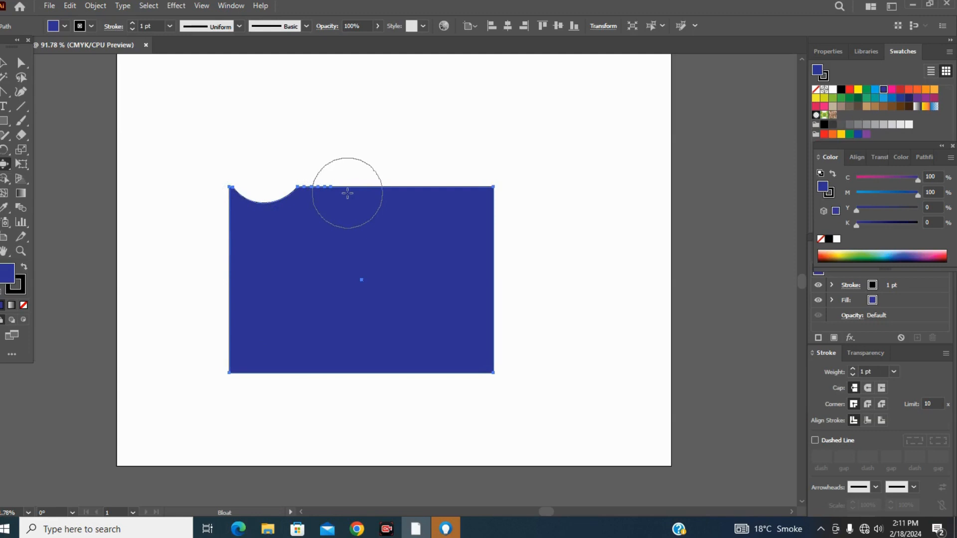
mouse_move(347, 193)
left_mouse_down()
mouse_move(355, 172)
mouse_move(342, 173)
left_mouse_up()
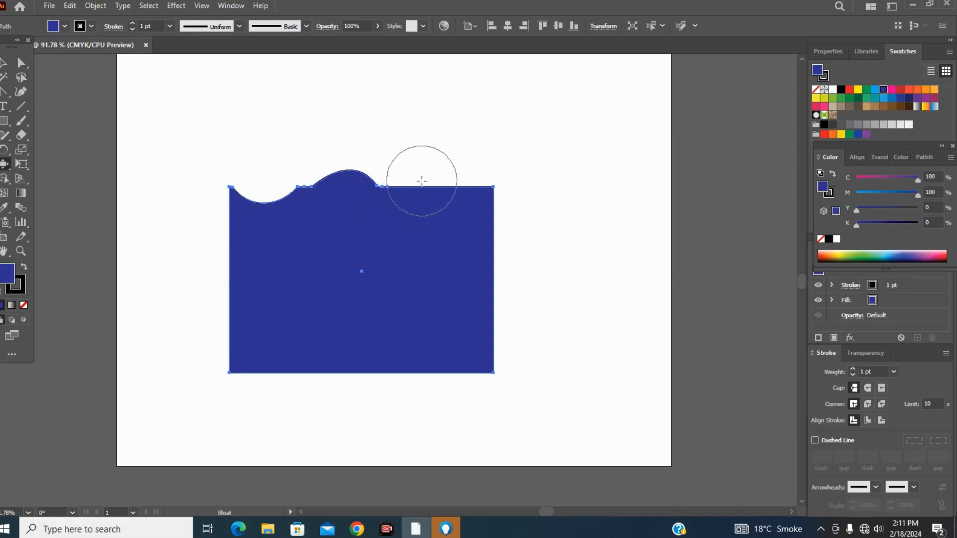
left_click_drag(421, 181, 421, 183)
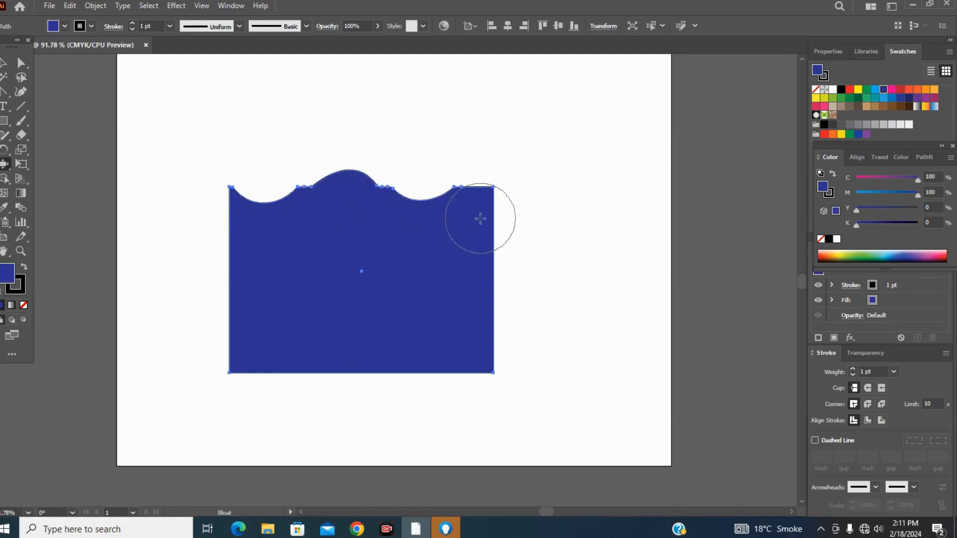
left_click_drag(485, 220, 485, 221)
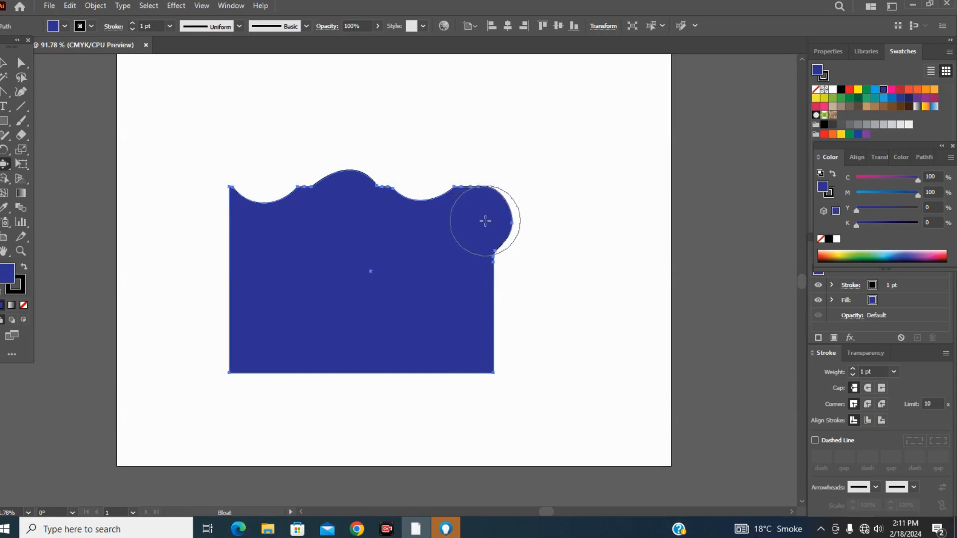
Bloat the rectangle's remaining sides, denting and bulging the right and lower edges and denting the left edge twice.
left_click_drag(501, 272, 502, 273)
mouse_move(481, 333)
left_mouse_down()
mouse_move(461, 348)
mouse_move(451, 381)
mouse_move(355, 364)
left_mouse_up()
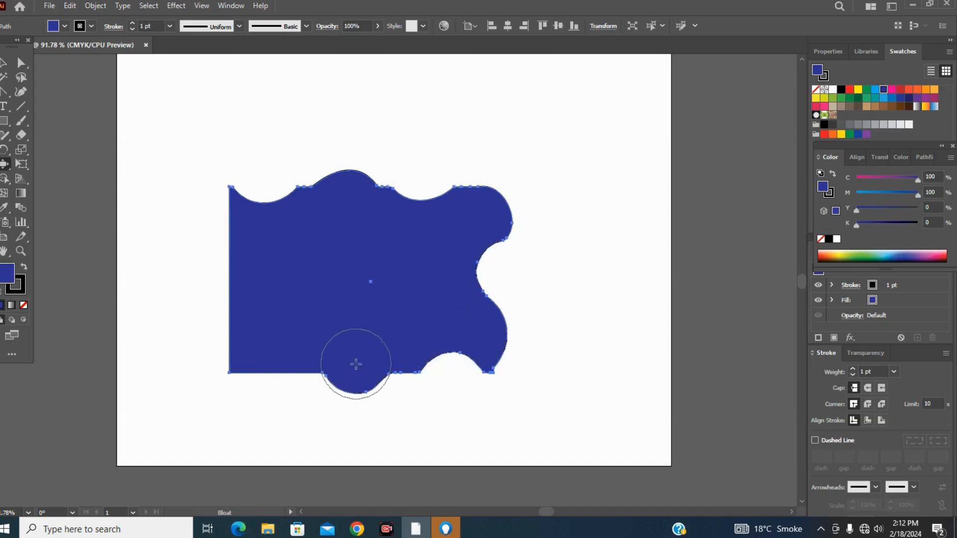
left_click_drag(278, 359, 274, 359)
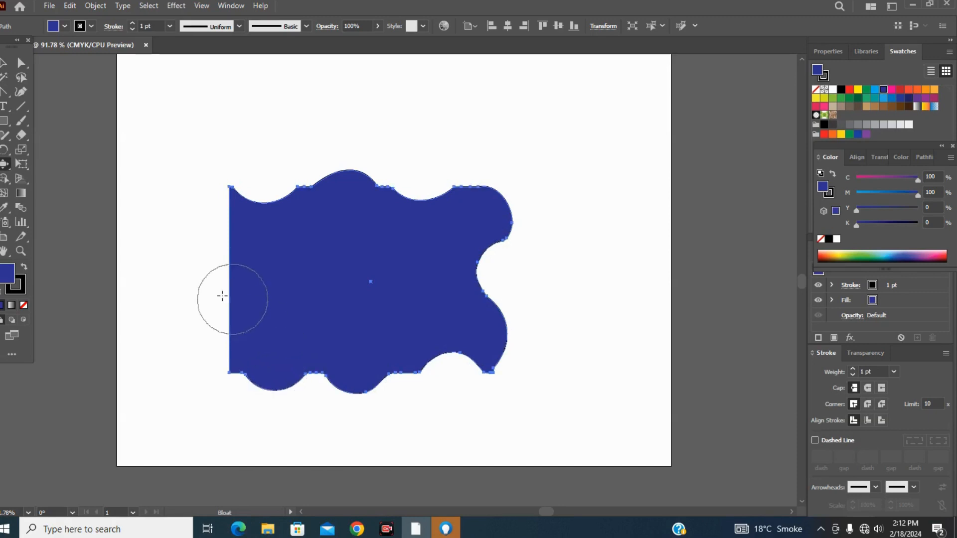
left_click_drag(219, 314, 225, 316)
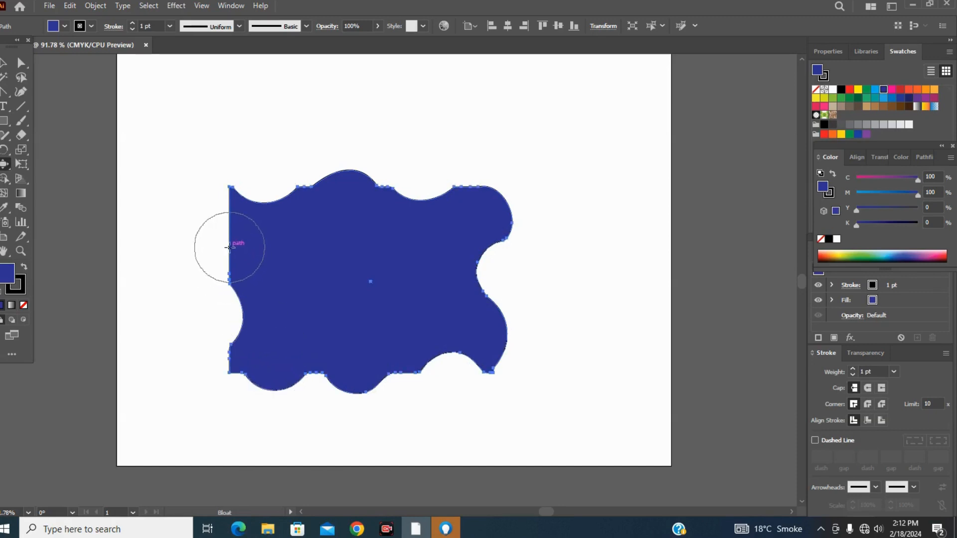
left_click_drag(228, 248, 240, 246)
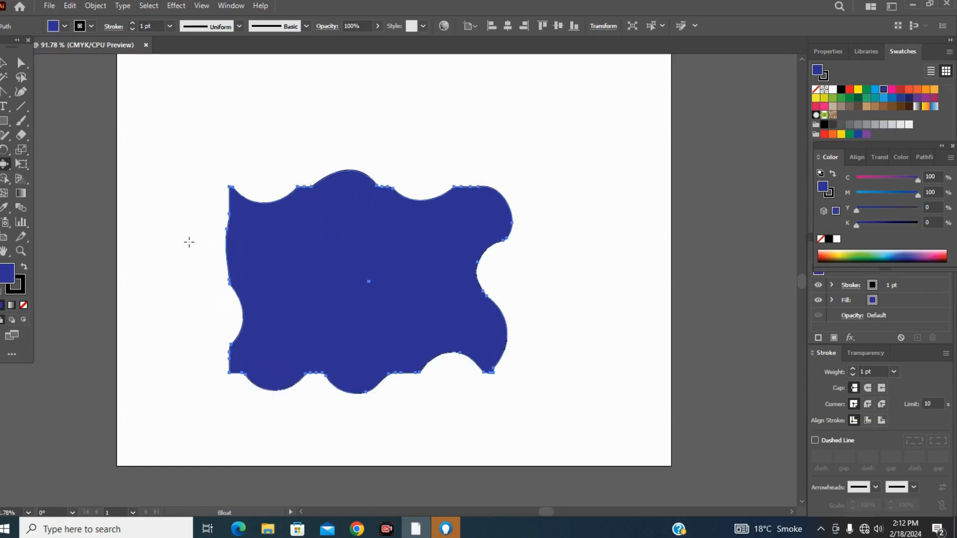
left_click_drag(217, 248, 220, 248)
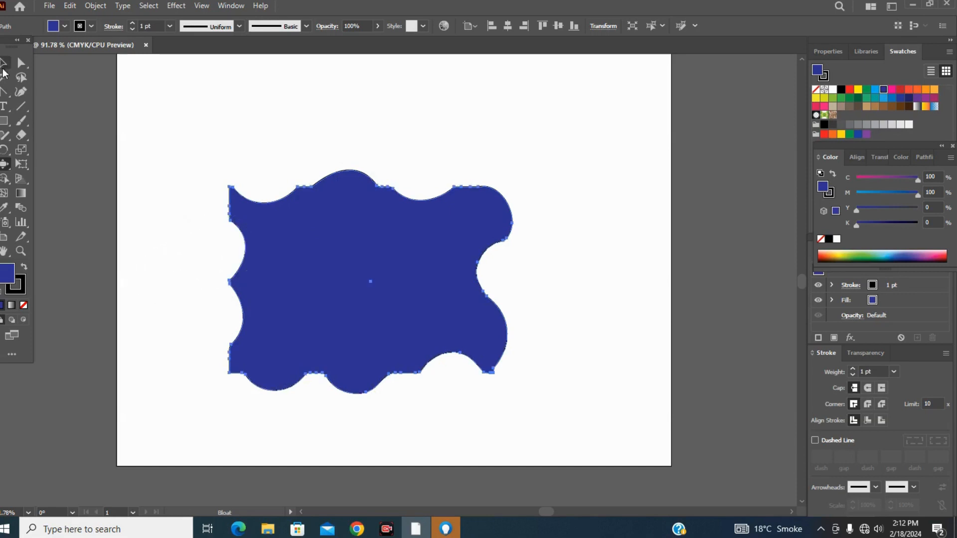
Delete the bloated rectangle from the artboard.
left_click(4, 64)
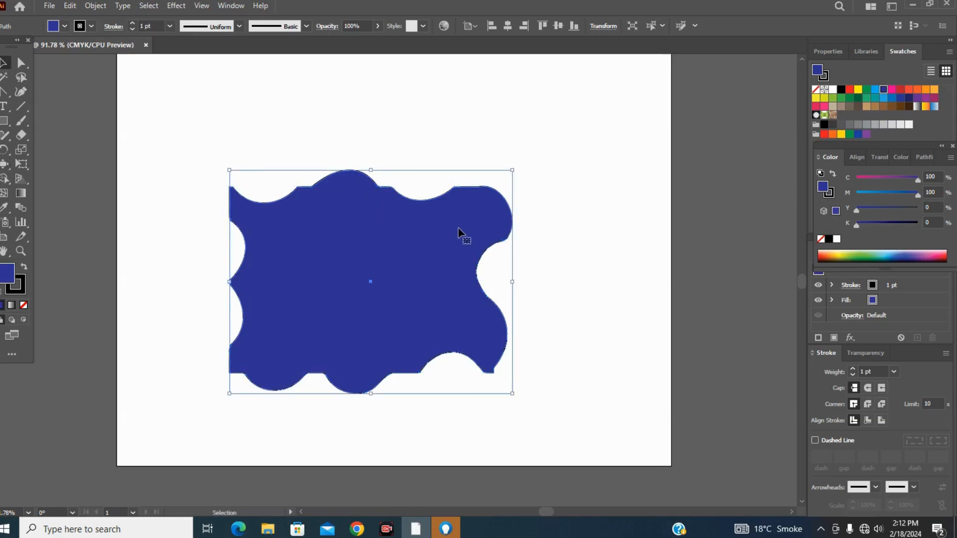
key("Delete")
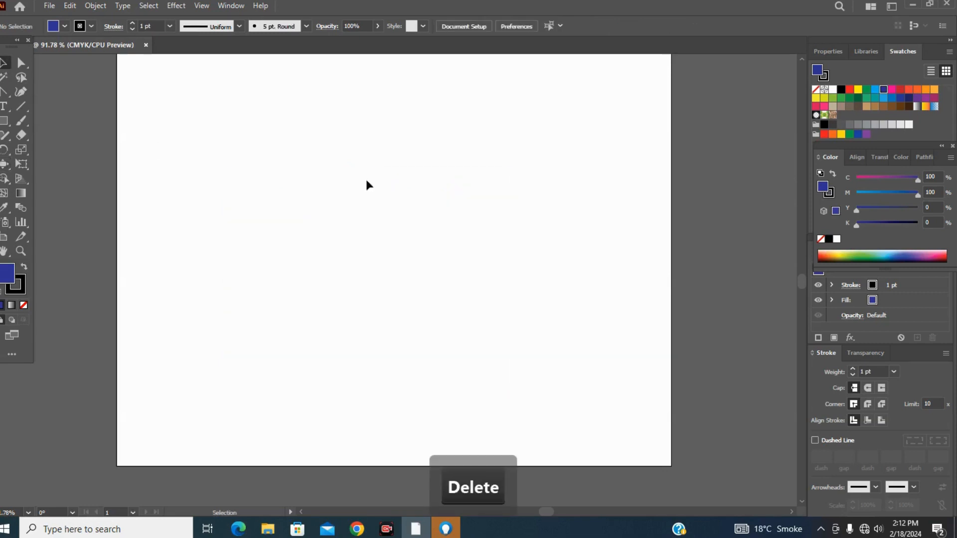
left_click(4, 167)
left_click(4, 168)
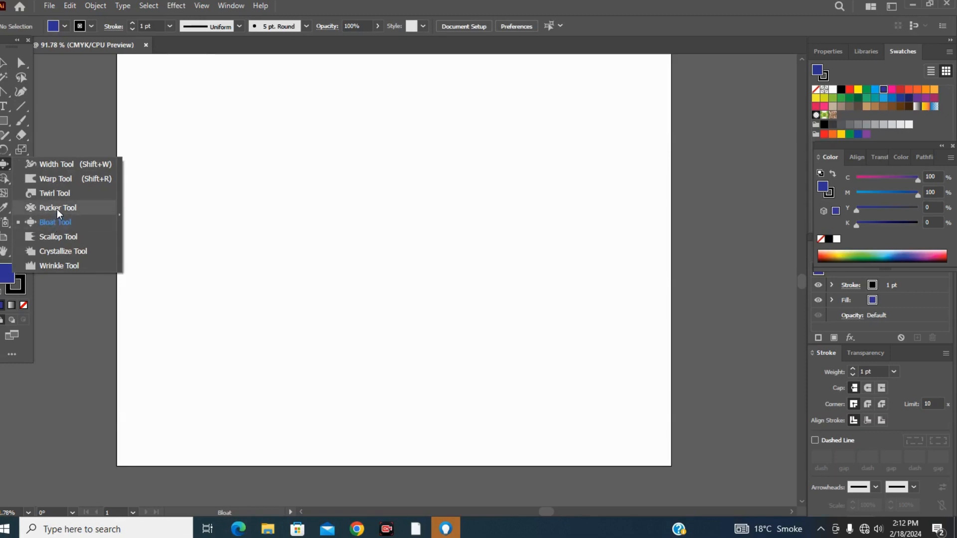
left_click(176, 6)
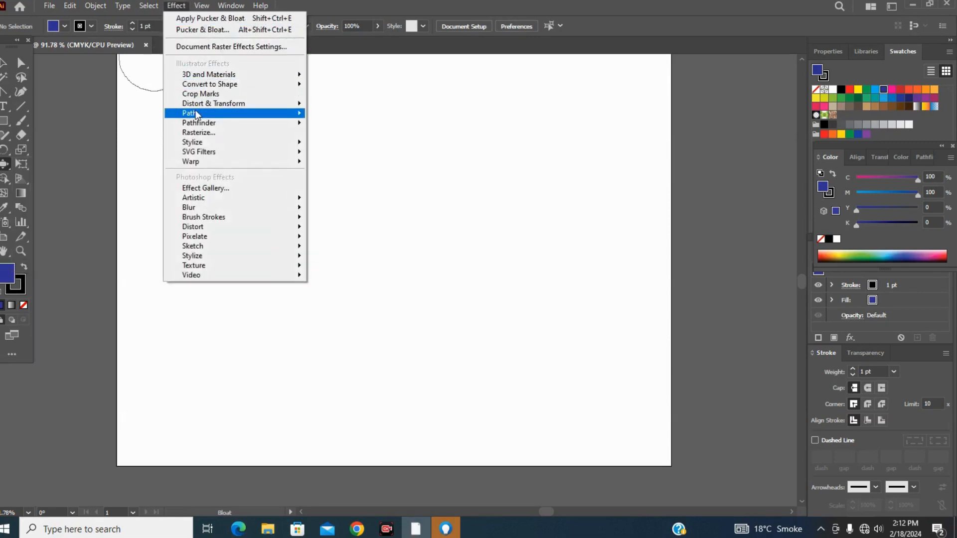
mouse_move(241, 105)
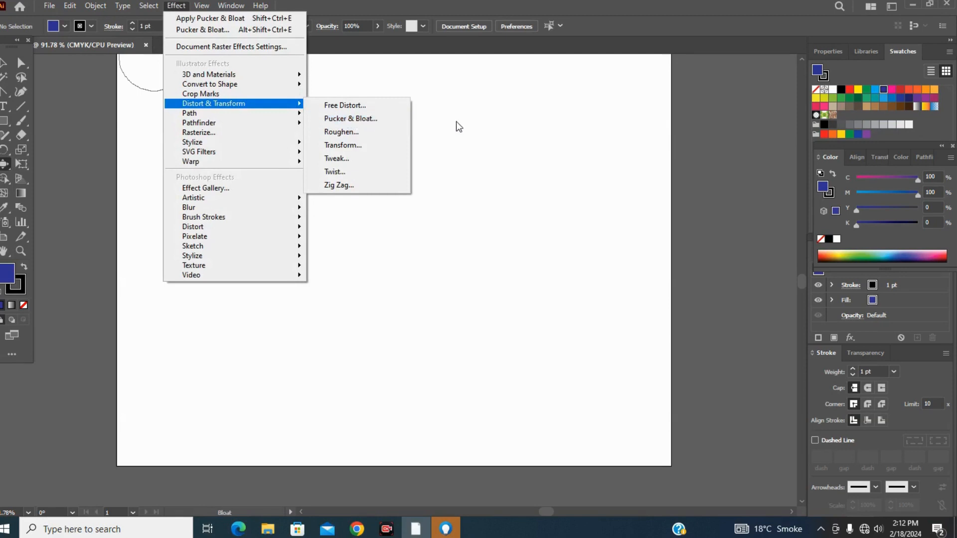
left_click(487, 140)
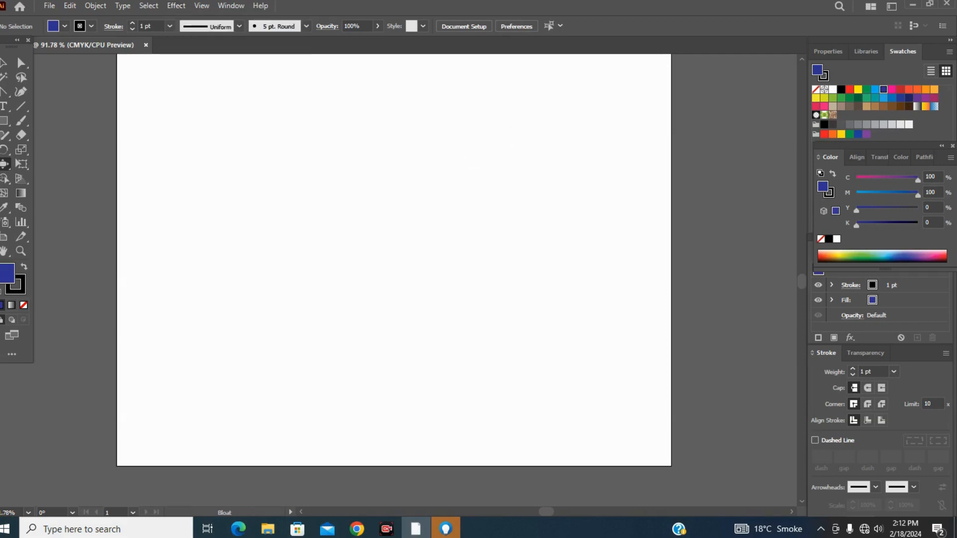
Draw a dark blue circle about 225 pt in diameter in the middle of the artboard.
left_click(4, 122)
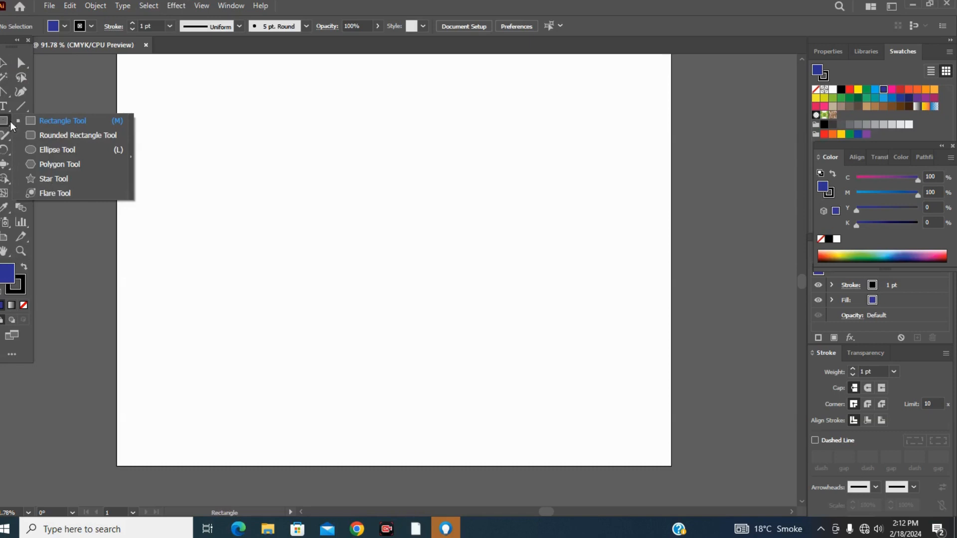
left_click(35, 149)
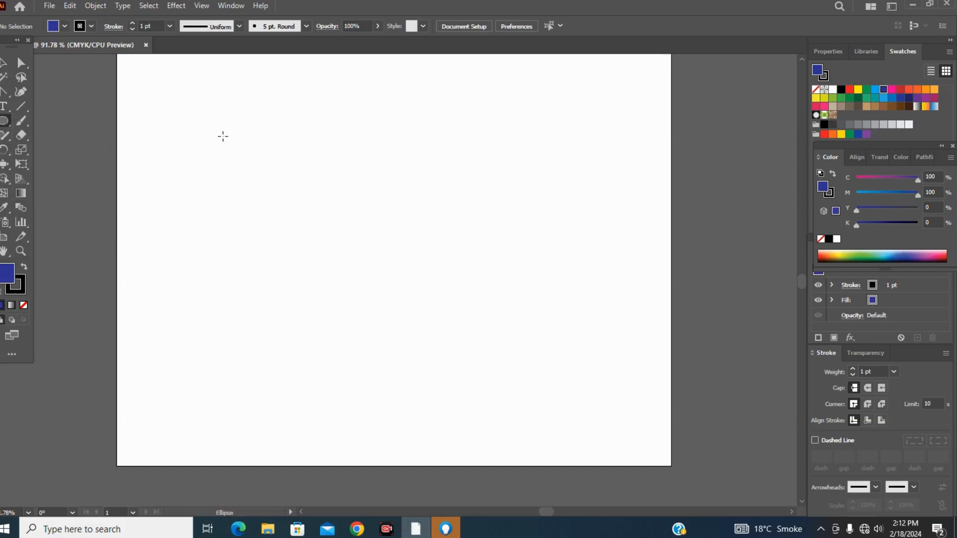
left_click_drag(288, 196, 446, 354)
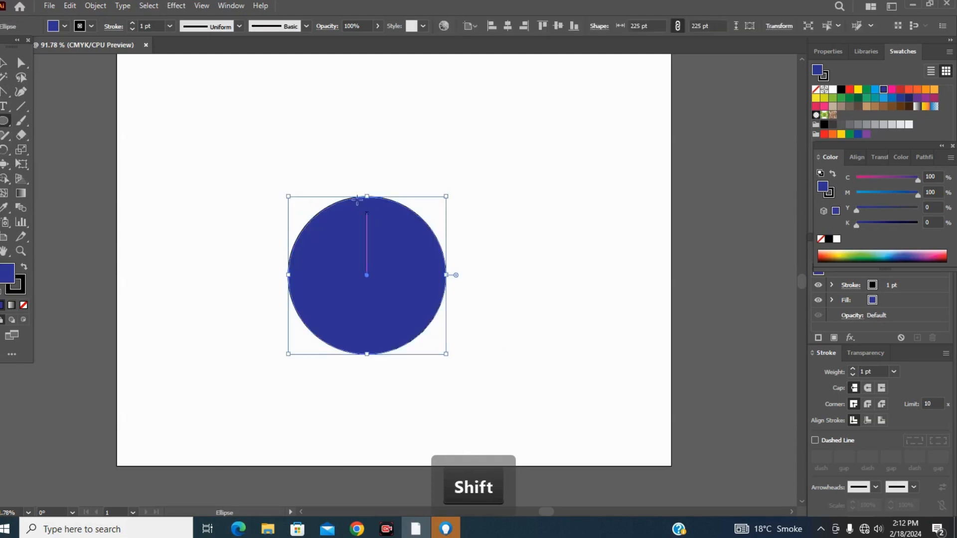
Copy the circle, paste a duplicate and align it exactly over the original.
left_click(71, 7)
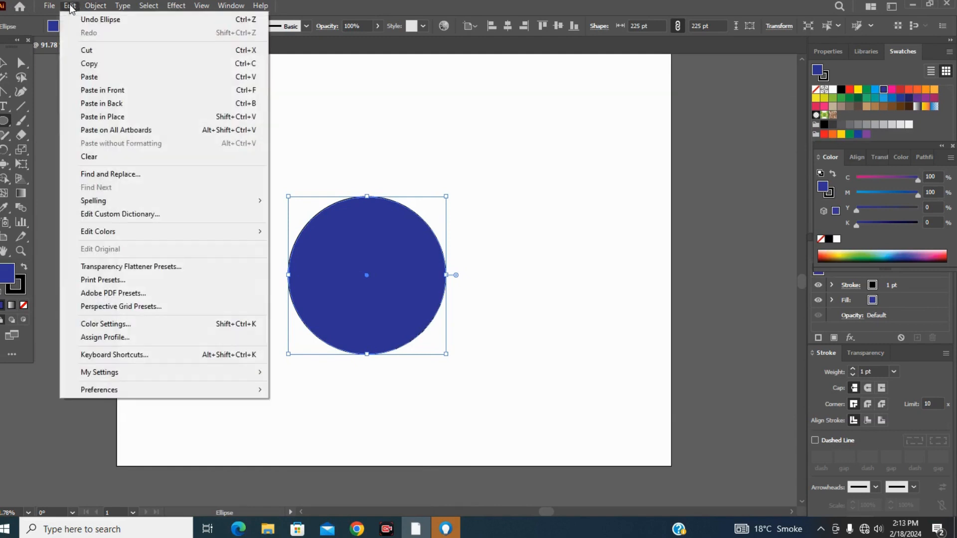
left_click(90, 64)
left_click(70, 6)
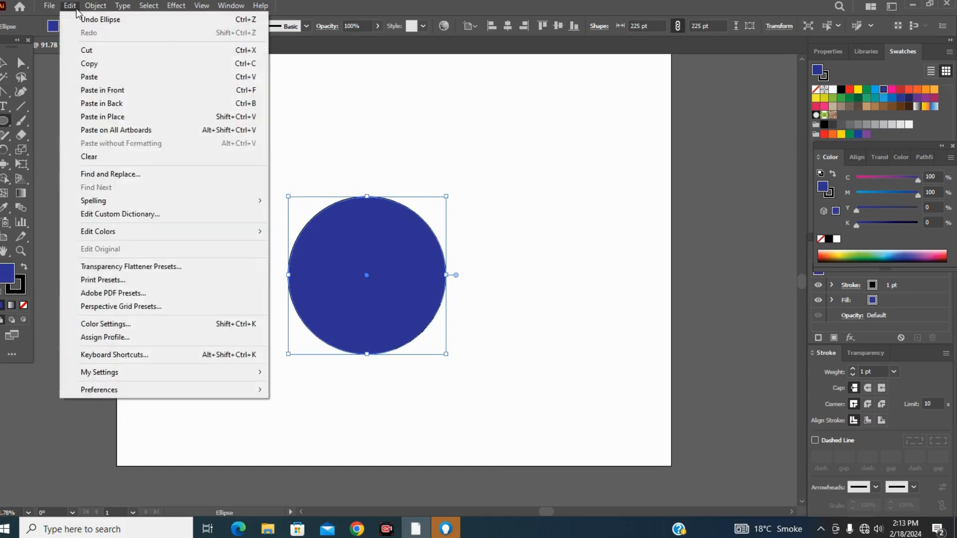
left_click(90, 77)
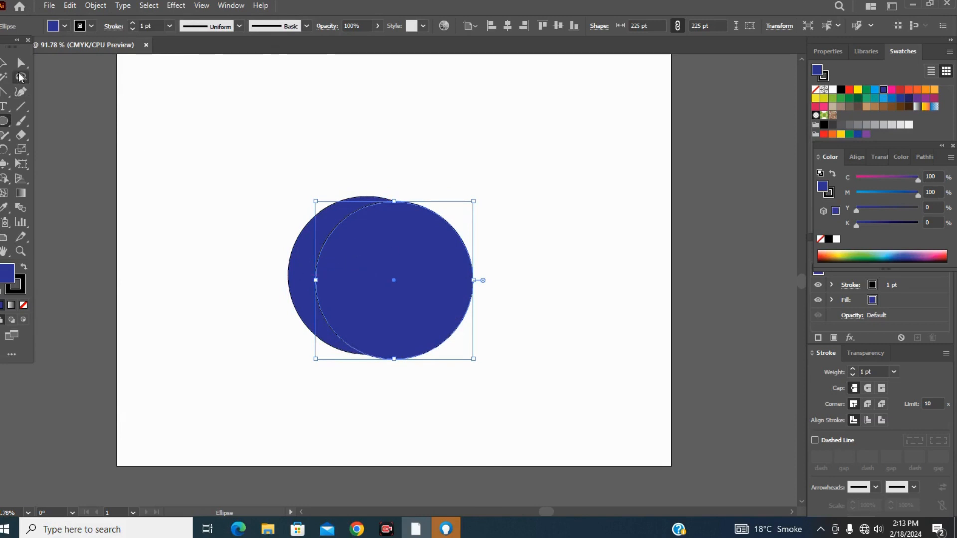
left_click(4, 62)
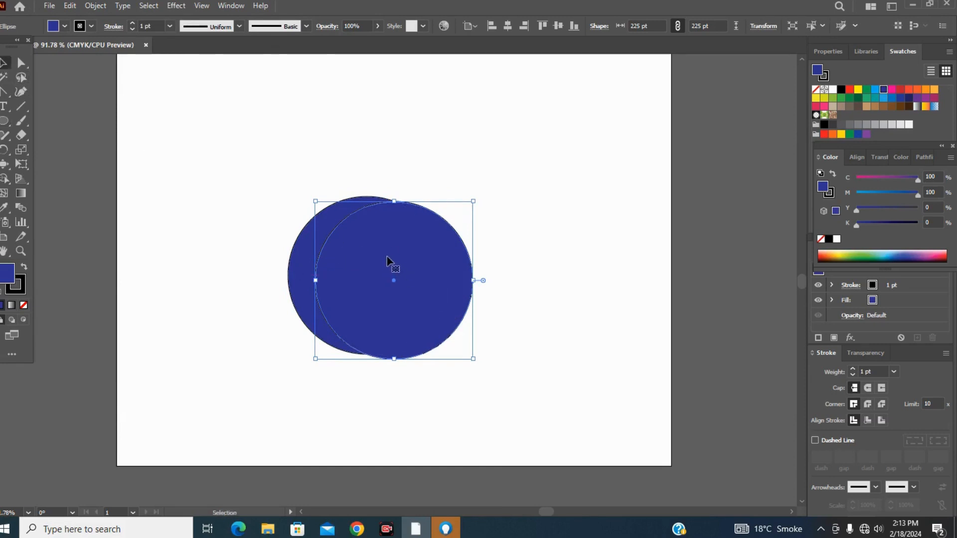
left_click_drag(387, 256, 364, 251)
Scale the duplicate circle down proportionally to about 203 pt and centre it inside the original.
key("shift")
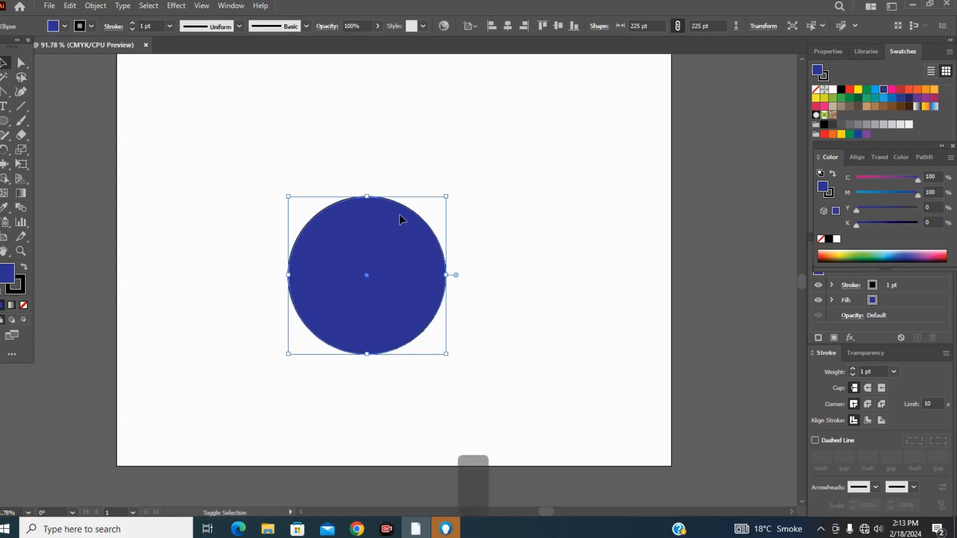
mouse_move(447, 195)
left_mouse_down()
mouse_move(434, 215)
mouse_move(438, 205)
left_mouse_up()
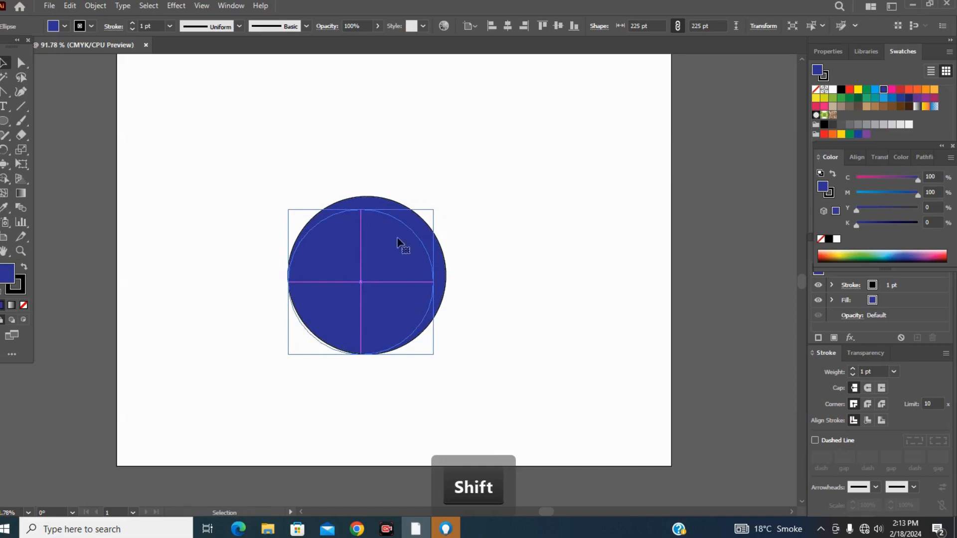
left_click_drag(386, 248, 390, 244)
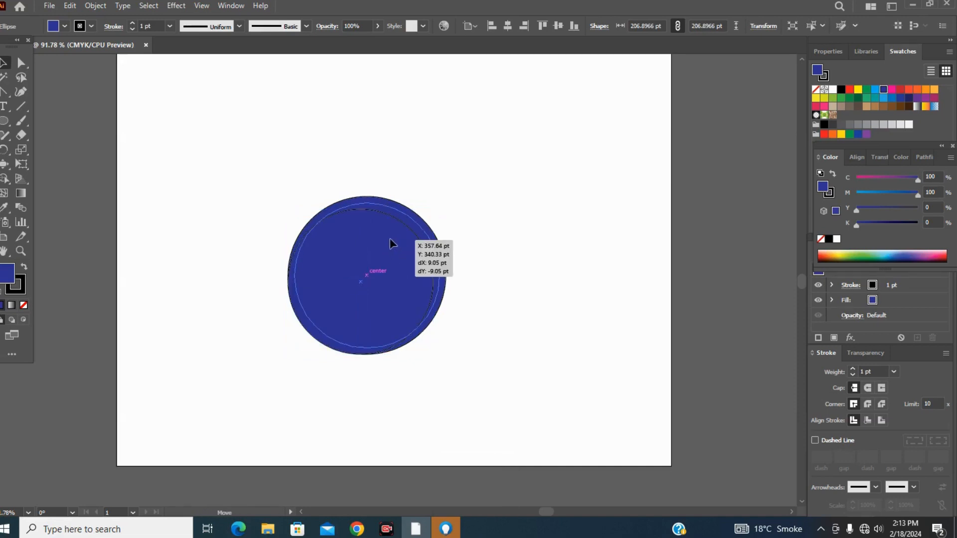
left_click_drag(390, 245, 395, 246)
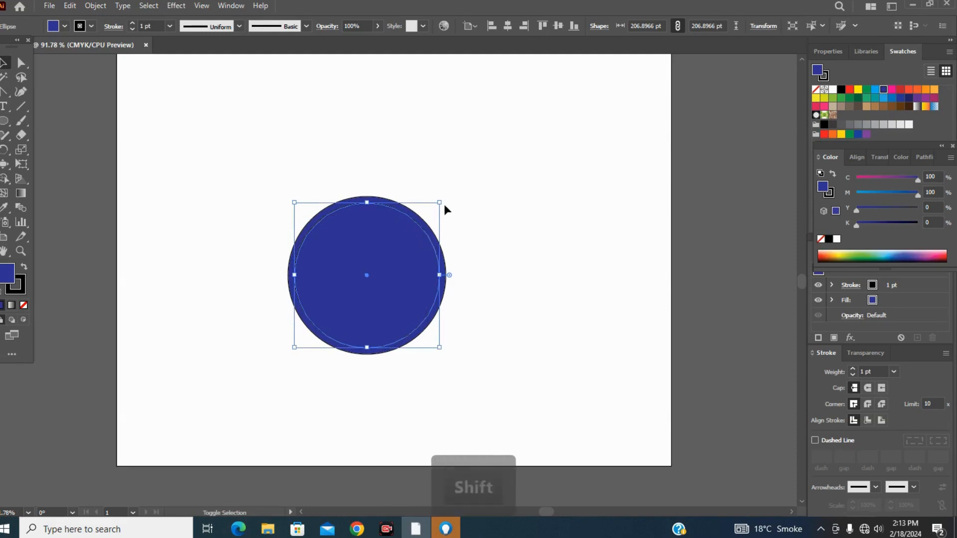
left_click_drag(438, 202, 436, 205)
left_click_drag(389, 250, 391, 247)
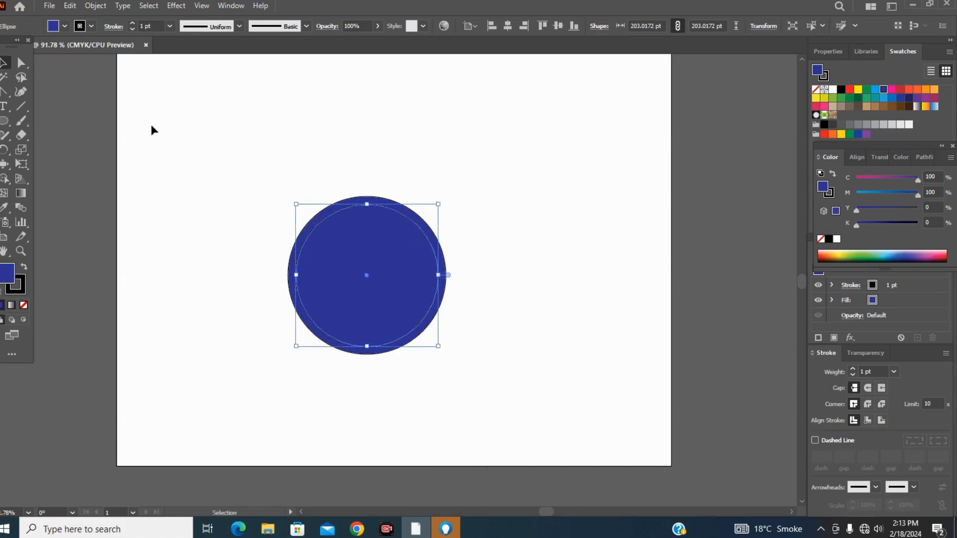
Select both circles and subtract the inner one from the outer with Pathfinder Minus Front to form a ring.
left_click_drag(277, 185, 479, 383)
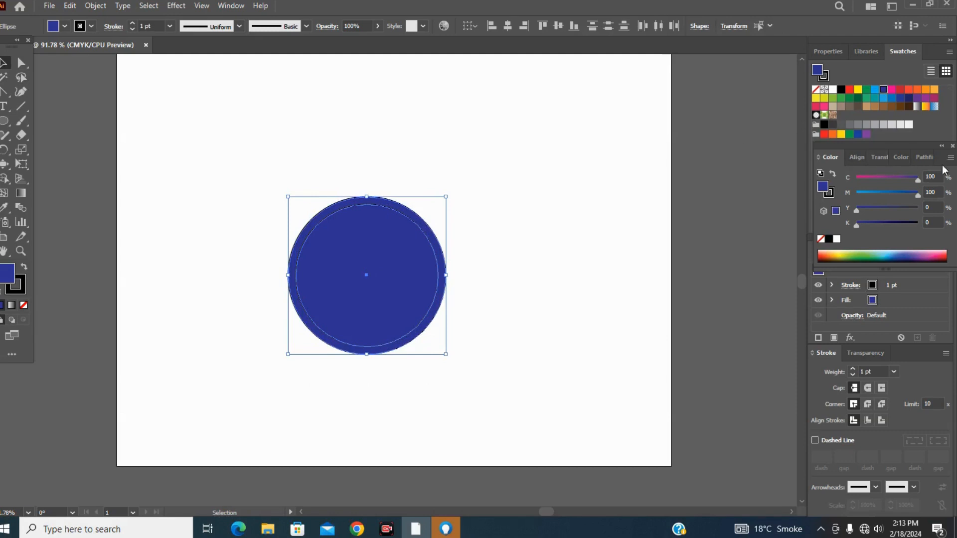
left_click(925, 157)
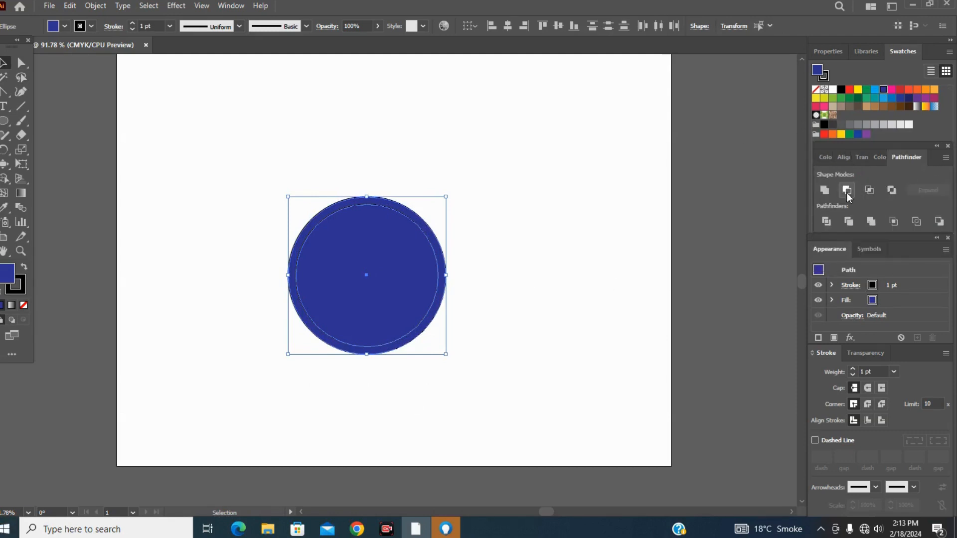
left_click(847, 193)
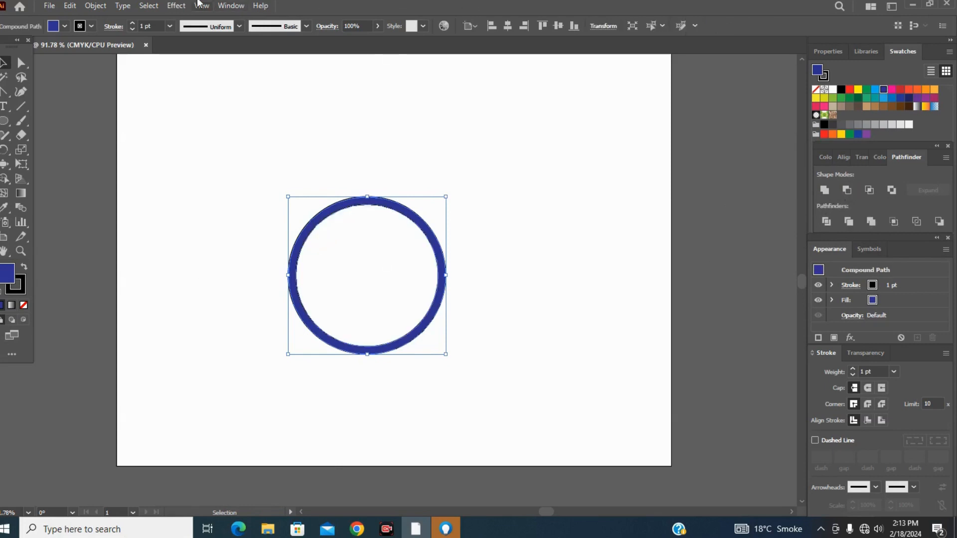
Apply the Pucker & Bloat effect to the blue ring at 200% bloat and expand its appearance.
left_click(177, 6)
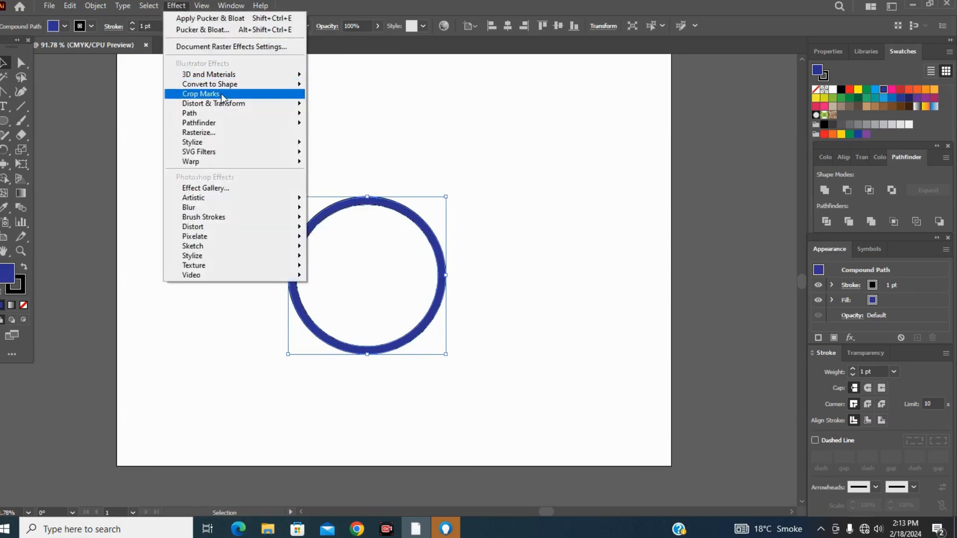
mouse_move(195, 105)
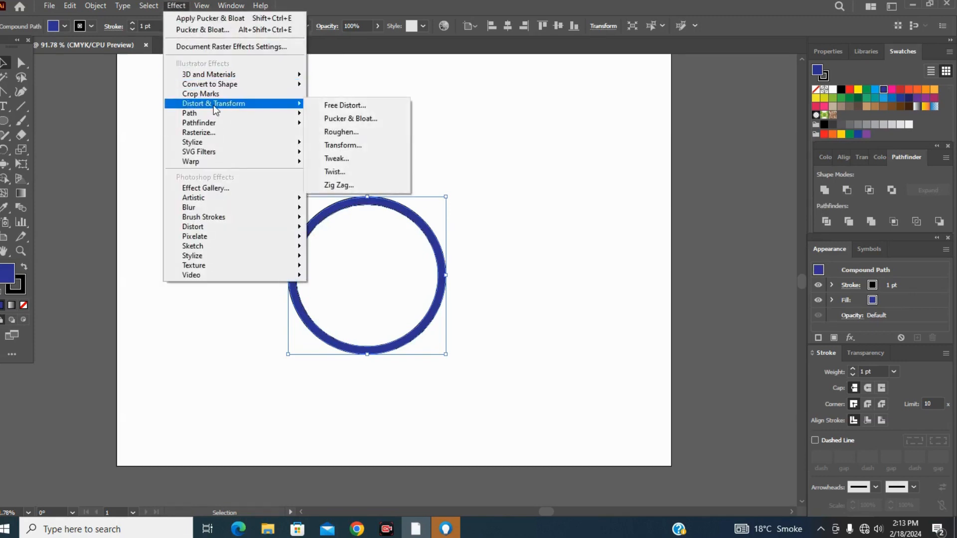
left_click(334, 120)
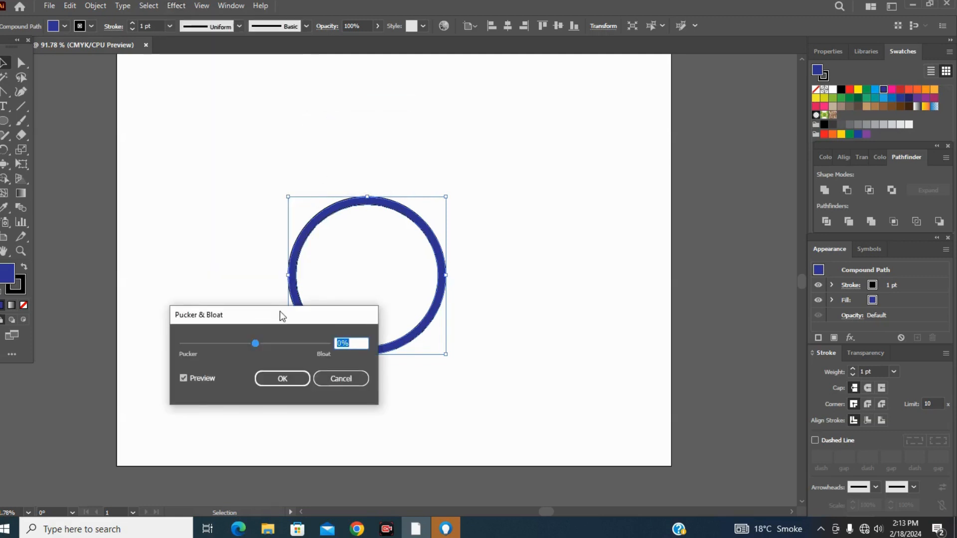
left_click_drag(280, 312, 540, 129)
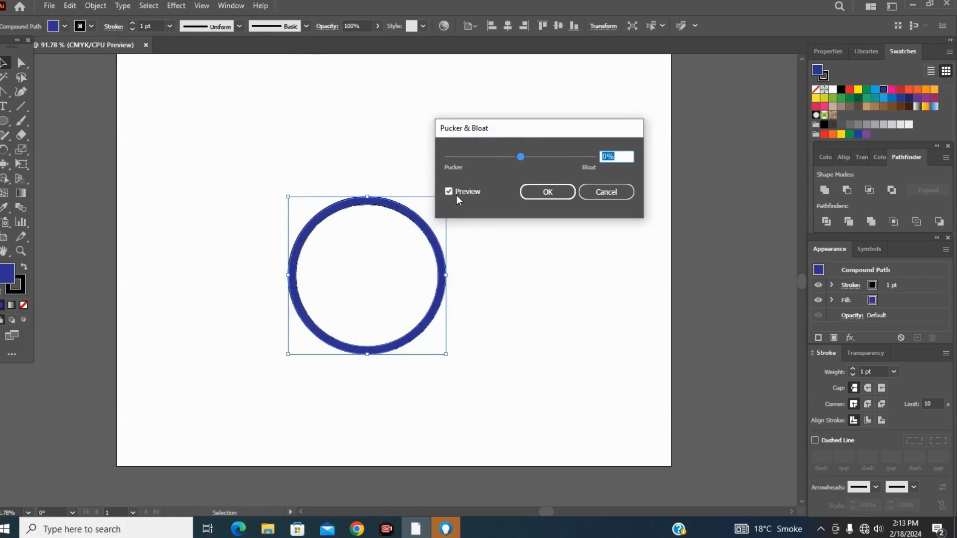
left_click_drag(518, 127, 536, 94)
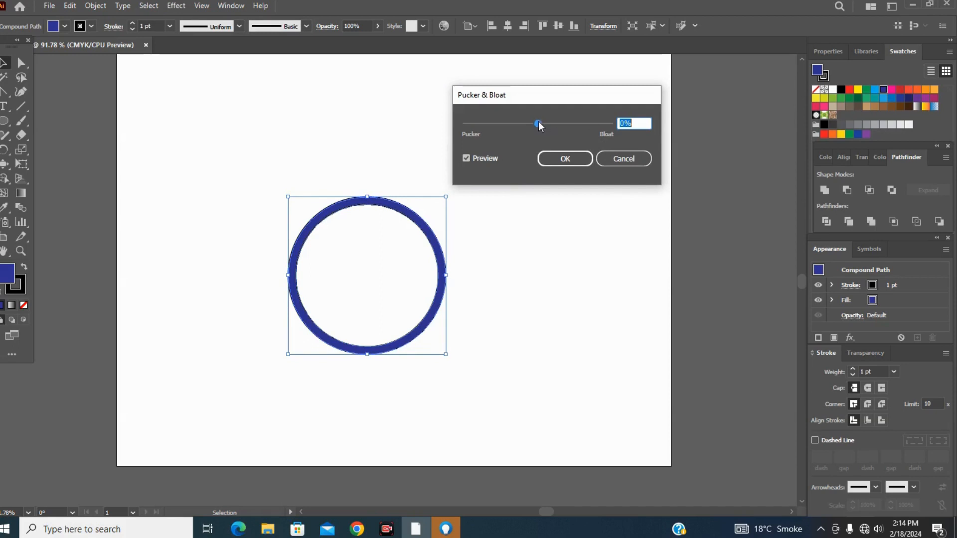
left_click_drag(539, 122, 613, 125)
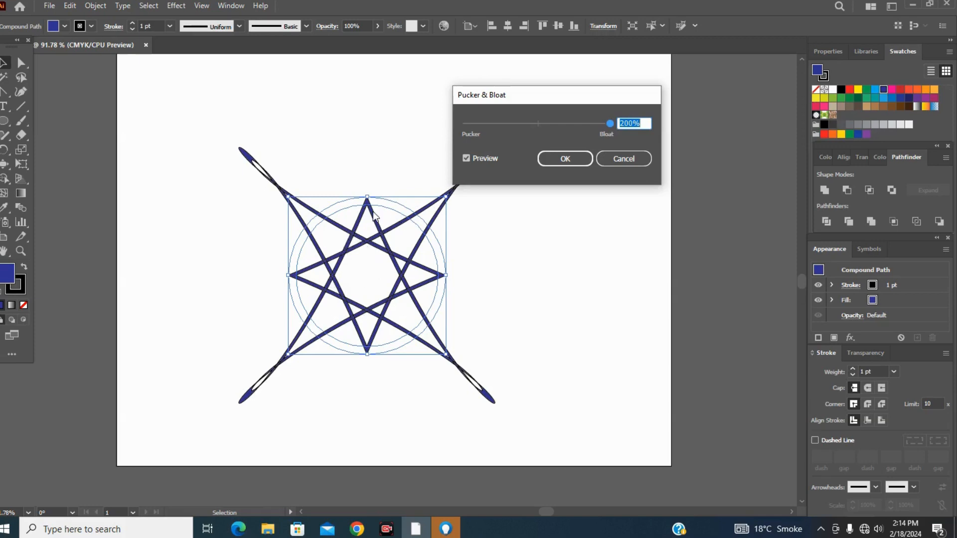
left_click(547, 162)
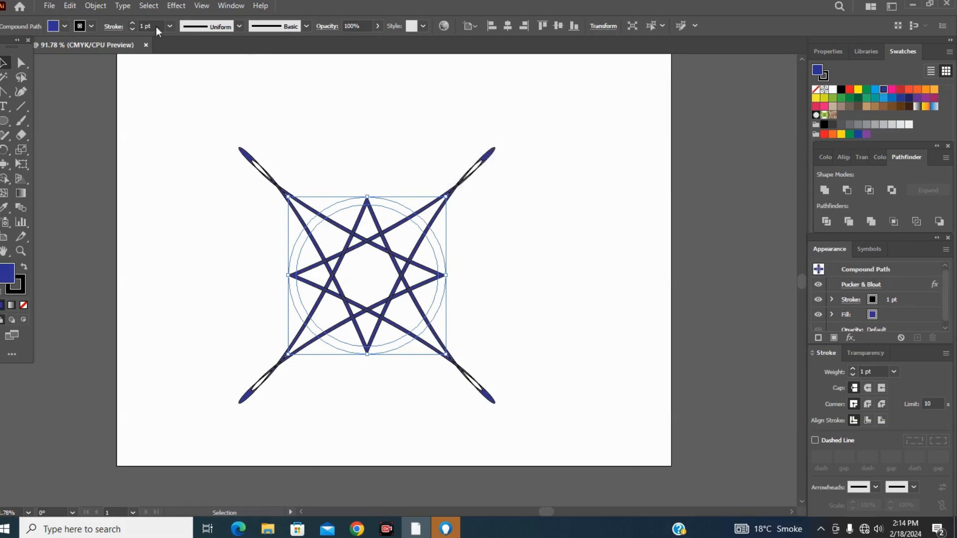
left_click(94, 5)
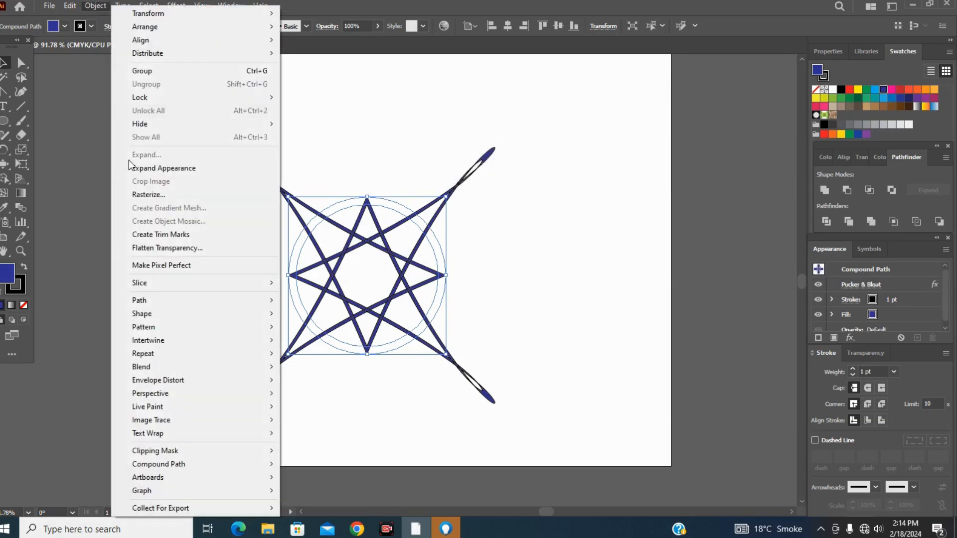
left_click(146, 168)
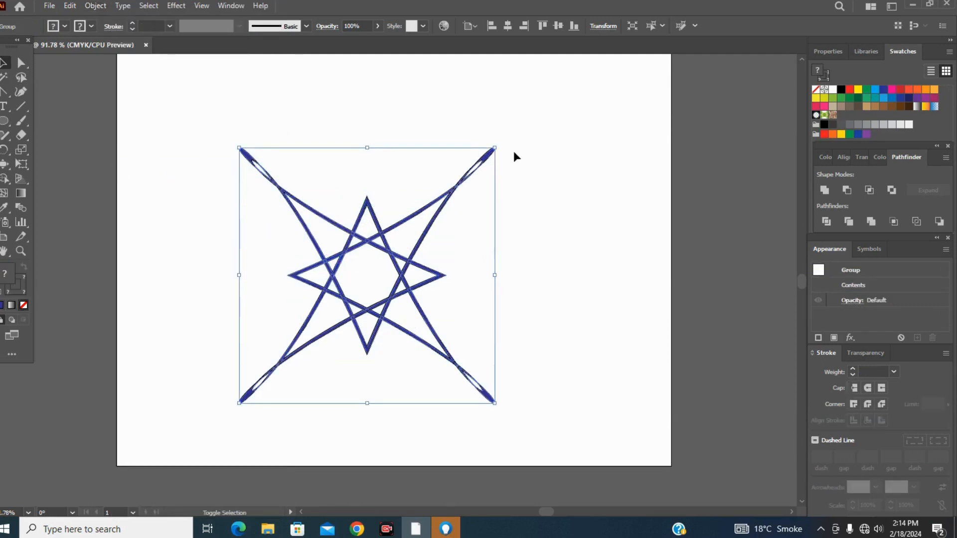
Scale the expanded blue star design down proportionally and move it to the artboard's upper-left corner.
left_click_drag(494, 148, 487, 153)
left_click_drag(462, 192, 437, 207)
left_click_drag(304, 240, 226, 109)
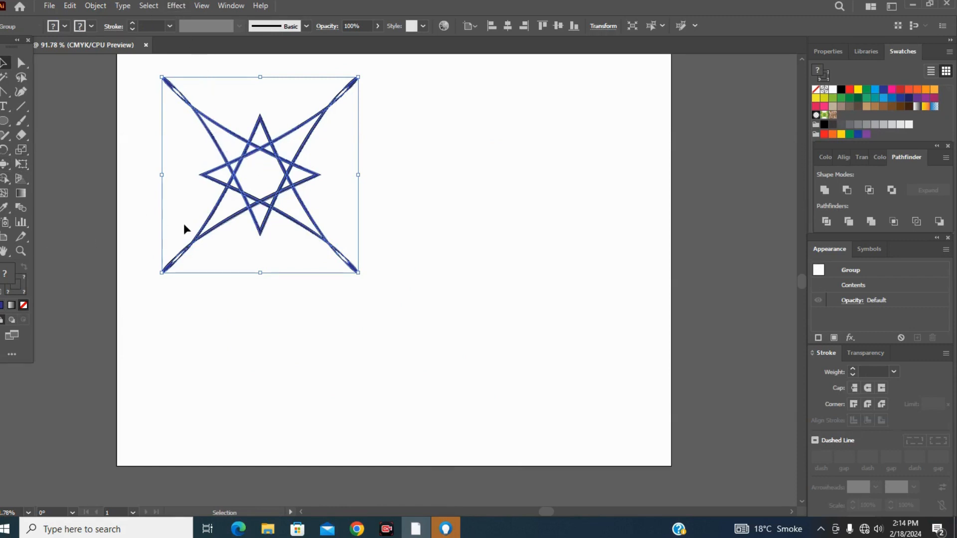
key("shift")
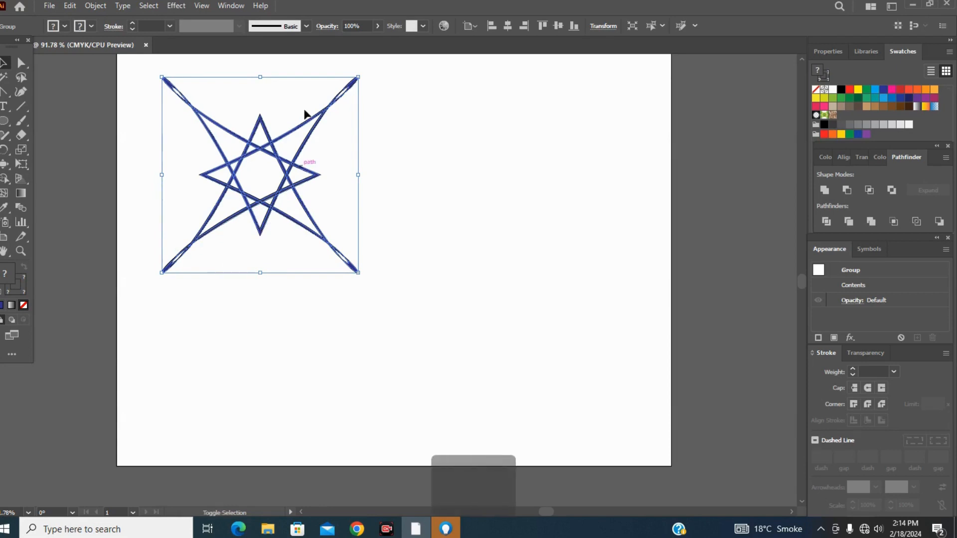
left_click_drag(358, 75, 296, 140)
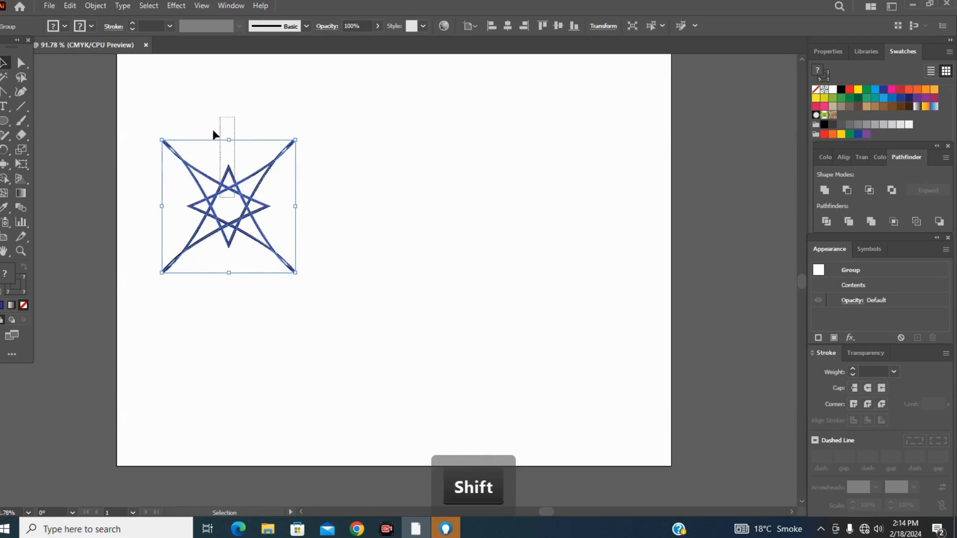
left_click_drag(221, 187, 204, 114)
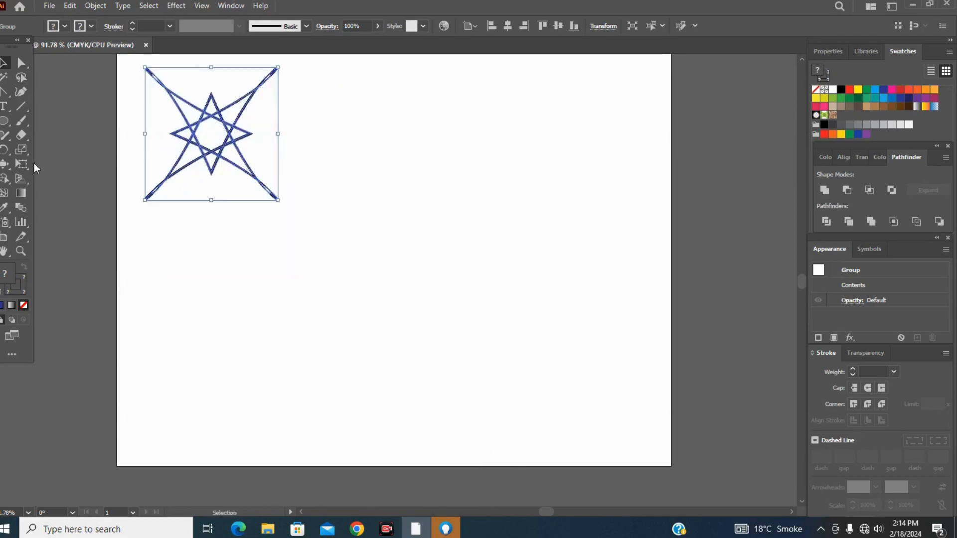
Draw a large hexagon with the Polygon tool in the middle of the artboard and fill it with red.
left_click(6, 122)
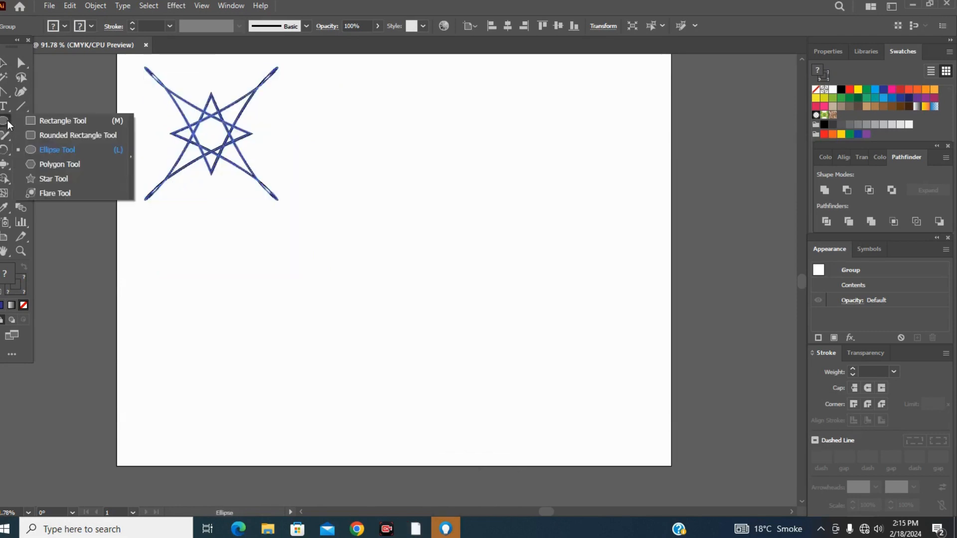
left_click(34, 166)
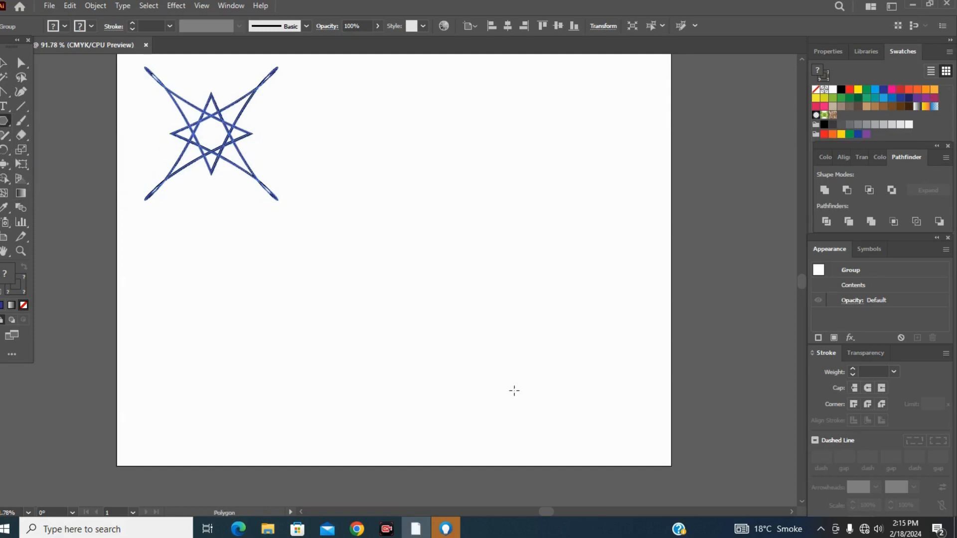
left_click_drag(400, 235, 456, 314)
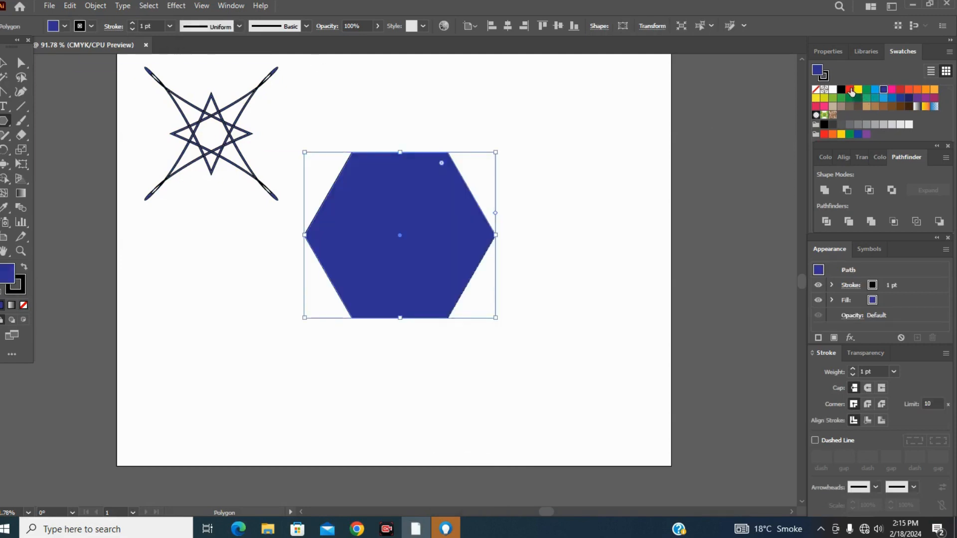
left_click(850, 90)
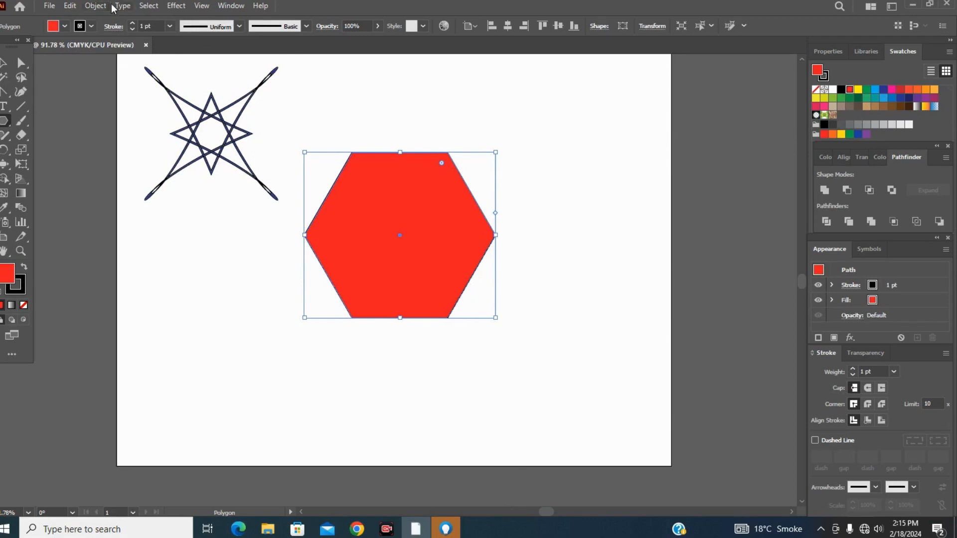
Copy the red hexagon, paste a duplicate and align it exactly over the original.
left_click(70, 7)
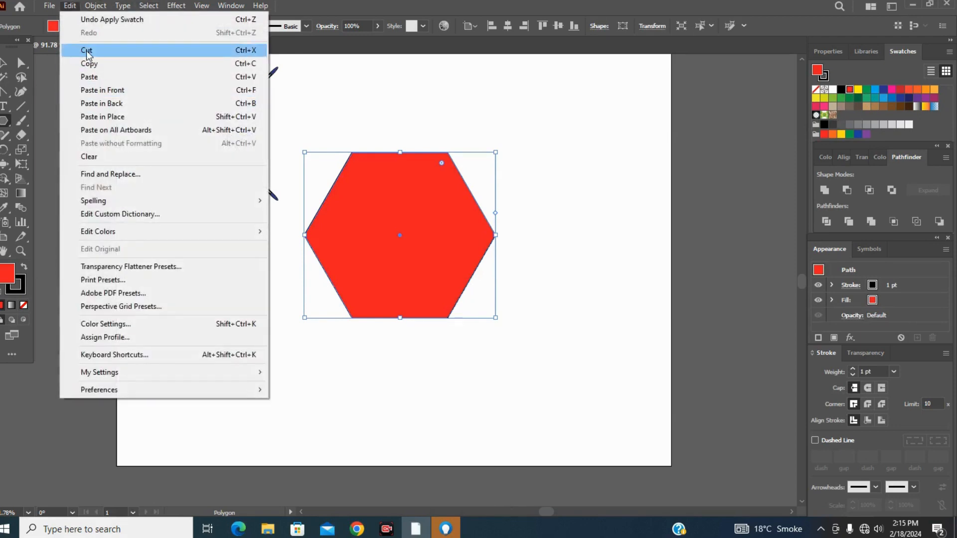
left_click(88, 64)
left_click(70, 6)
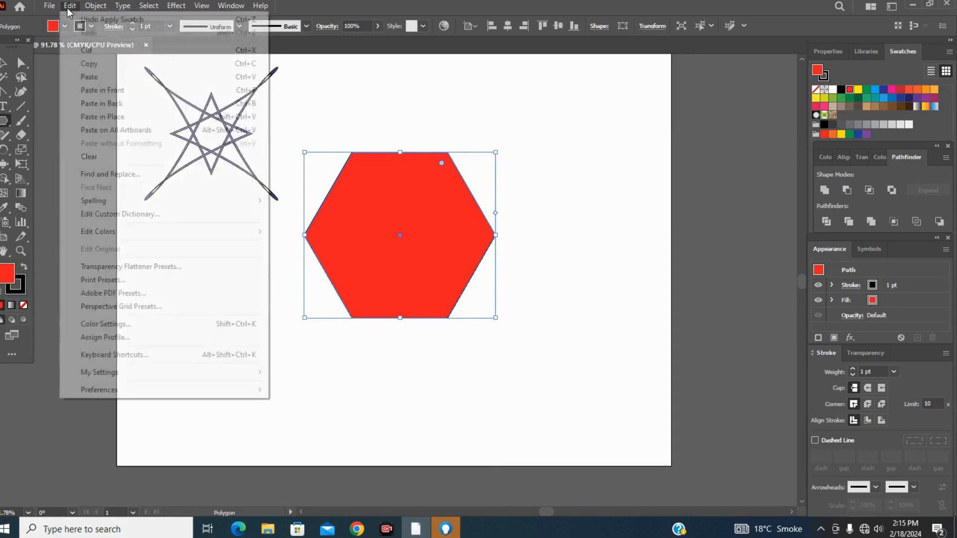
left_click(89, 77)
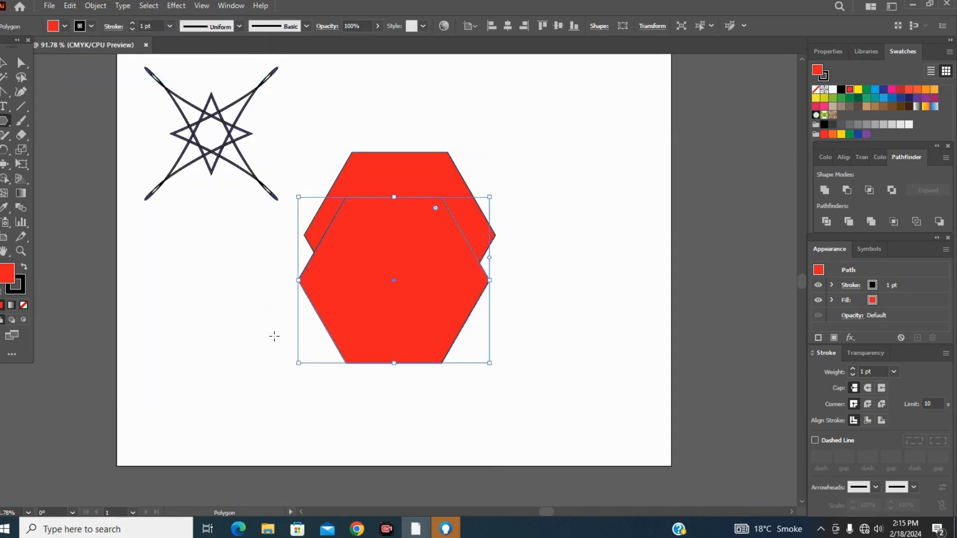
left_click(6, 63)
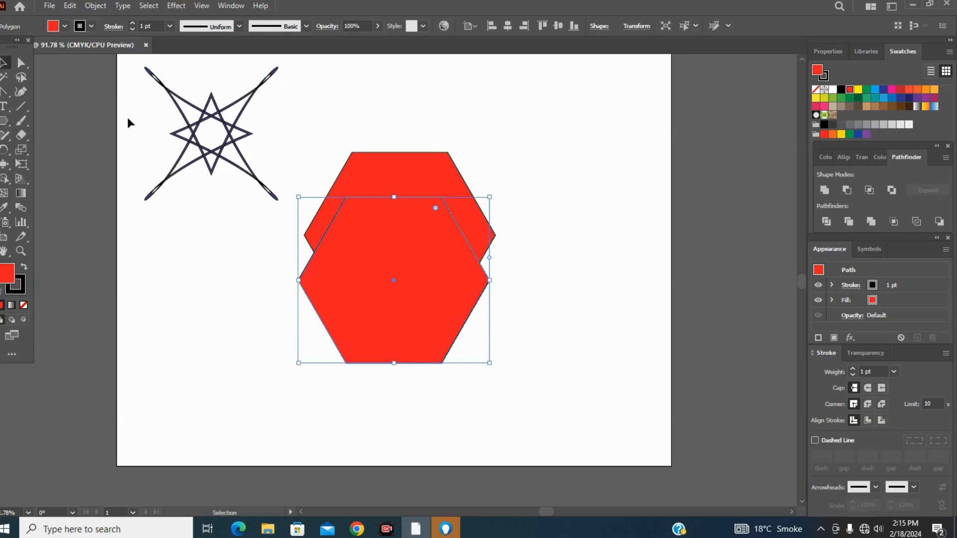
left_click_drag(419, 271, 441, 174)
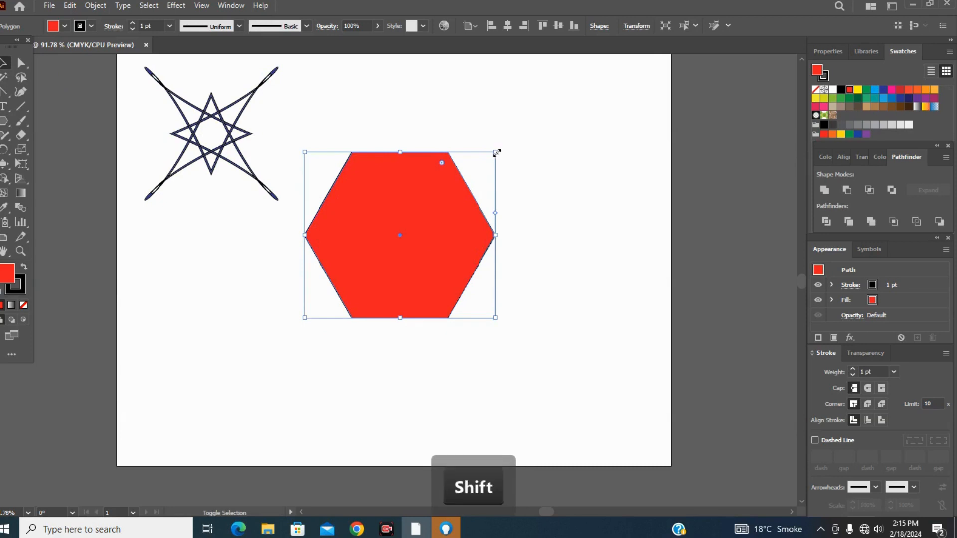
Scale the duplicate hexagon down slightly, centre it inside the original and subtract it with Pathfinder Minus Front.
left_click_drag(496, 152, 495, 175)
left_click_drag(388, 228, 400, 214)
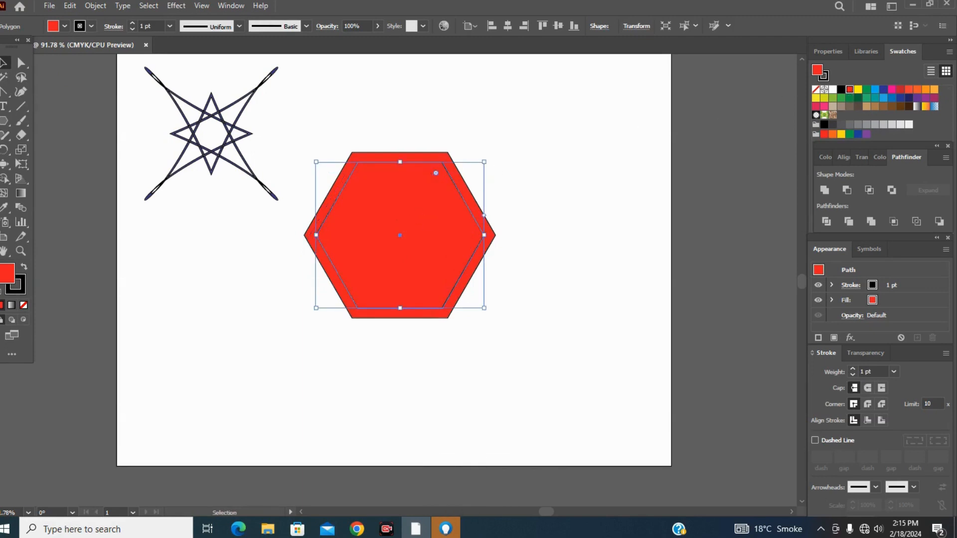
left_click_drag(296, 131, 557, 346)
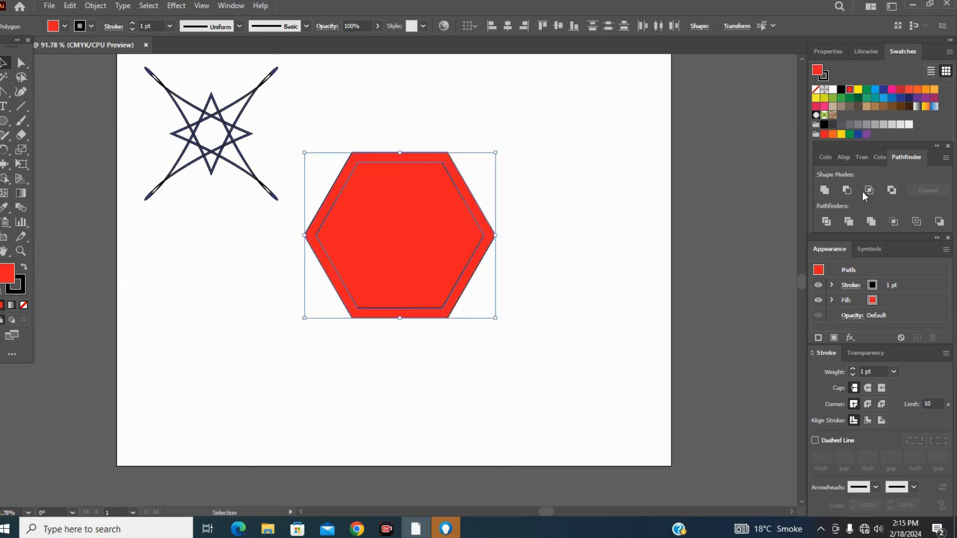
left_click(849, 191)
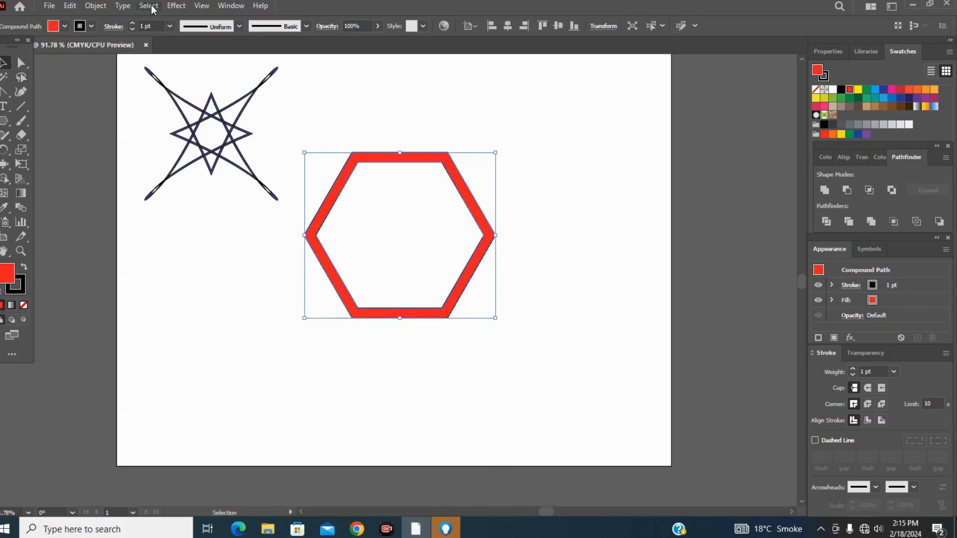
Apply the Pucker & Bloat effect to the red hexagonal ring at 109% bloat and expand its appearance.
left_click(176, 5)
mouse_move(239, 103)
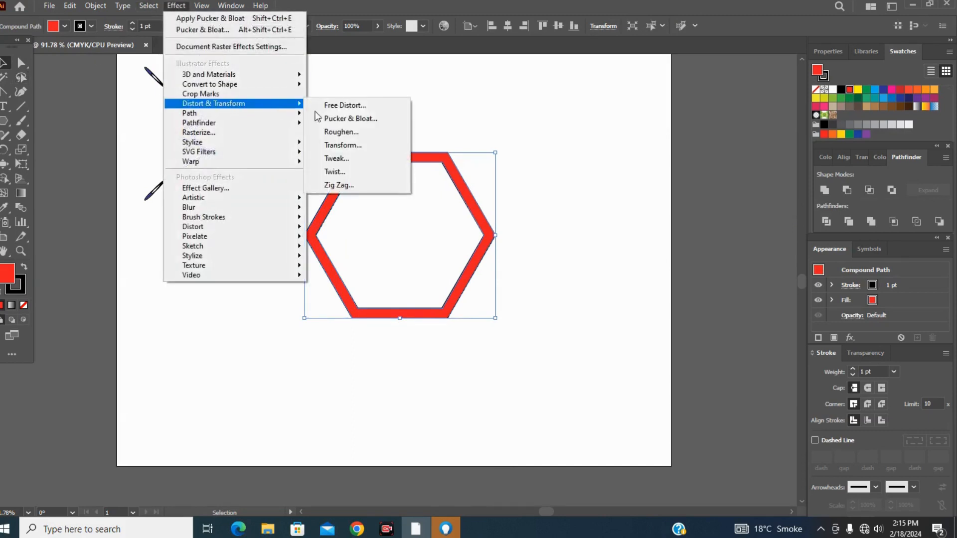
left_click(333, 117)
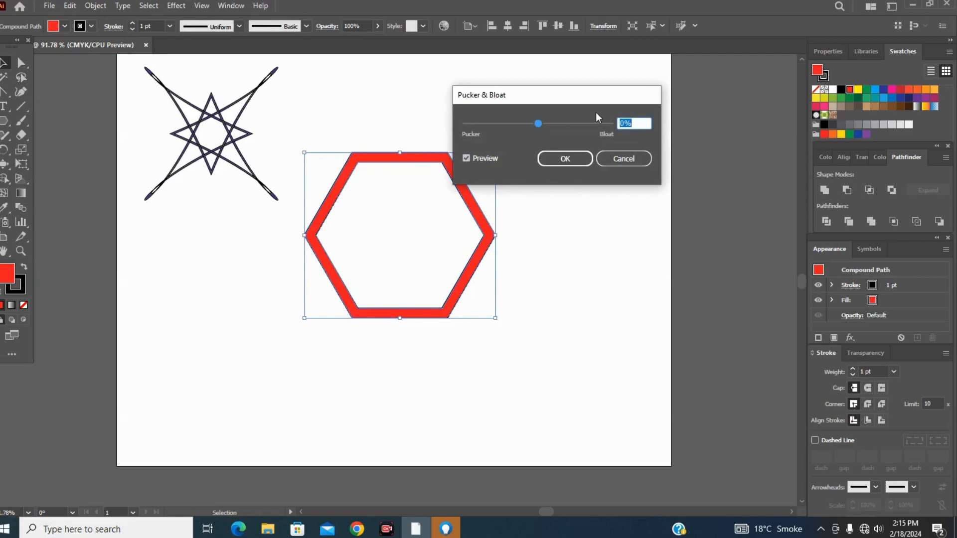
left_click_drag(537, 124, 578, 125)
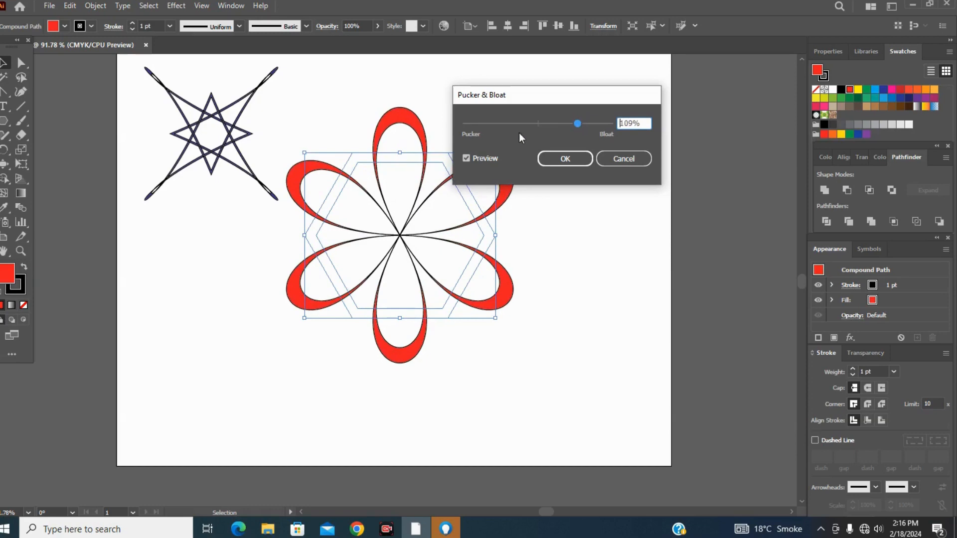
left_click(555, 160)
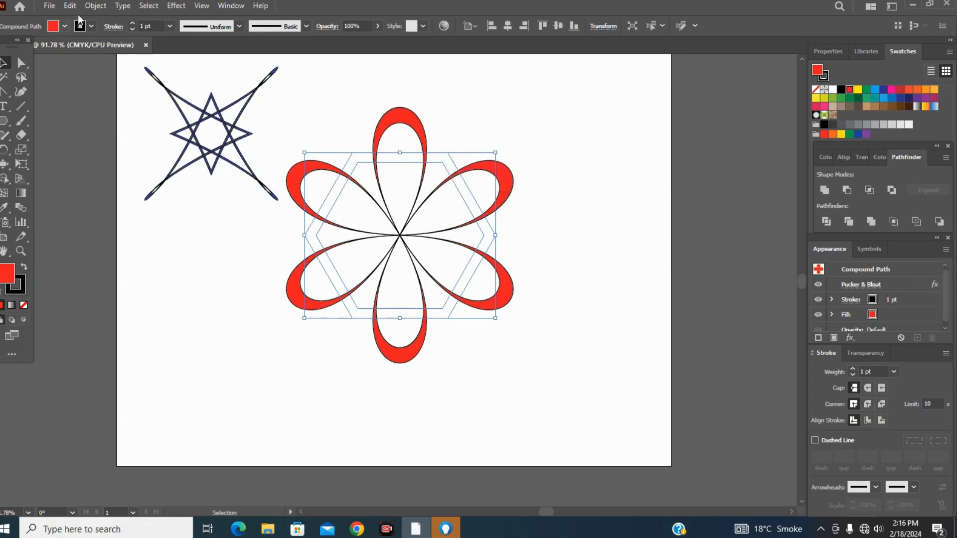
left_click(98, 7)
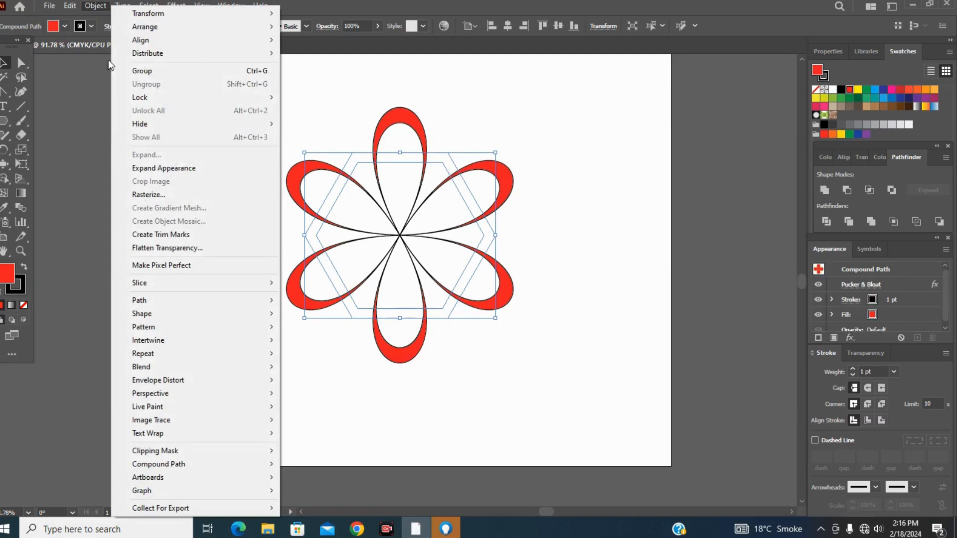
left_click(156, 172)
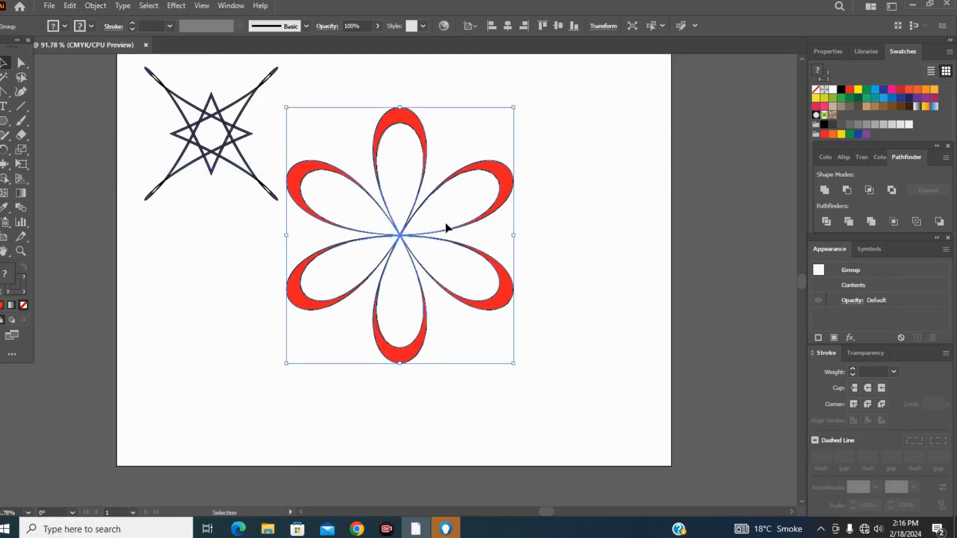
Scale the red flower design down proportionally and place it beside the blue star near the artboard's upper edge.
key("shift")
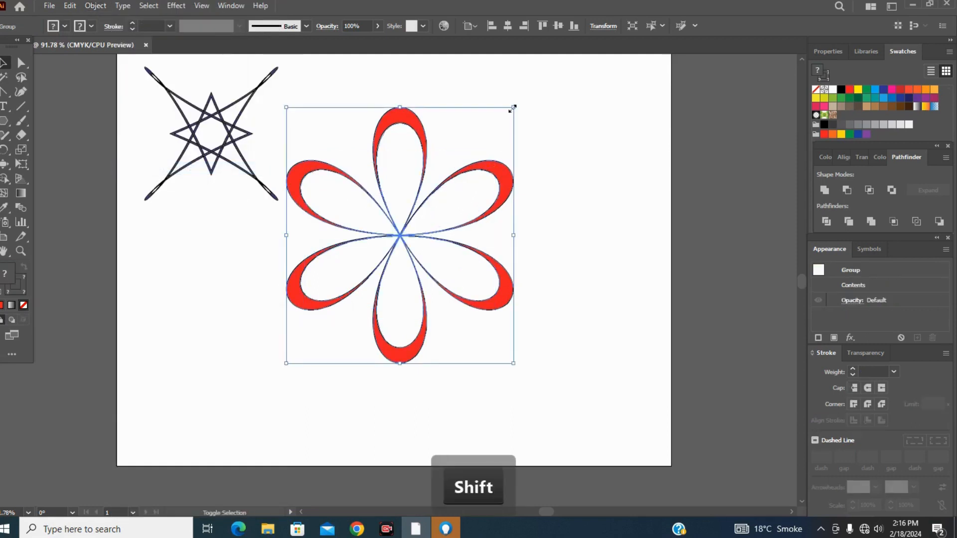
left_click_drag(513, 106, 478, 198)
left_click_drag(350, 213, 359, 82)
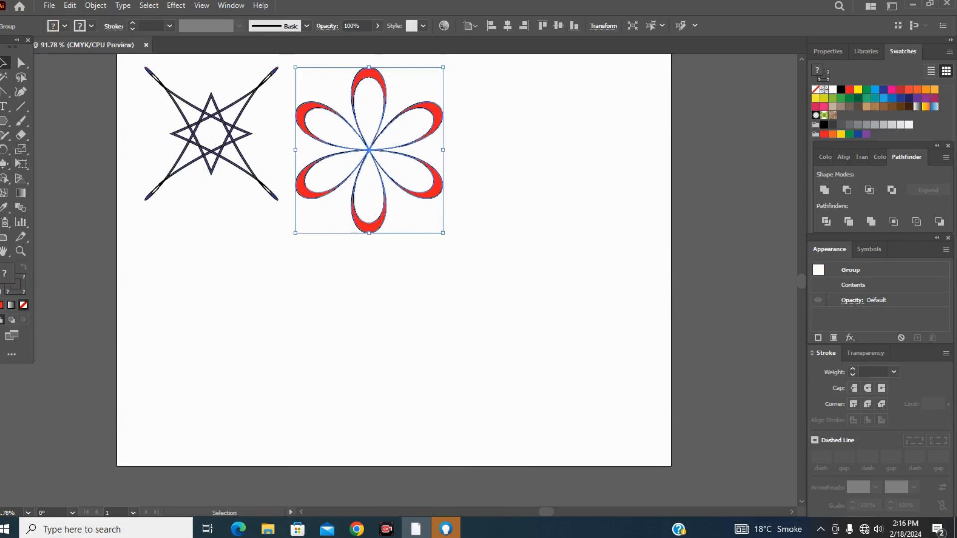
Draw a red five-pointed star below the flower design and move it to the artboard's lower right area.
left_click(3, 169)
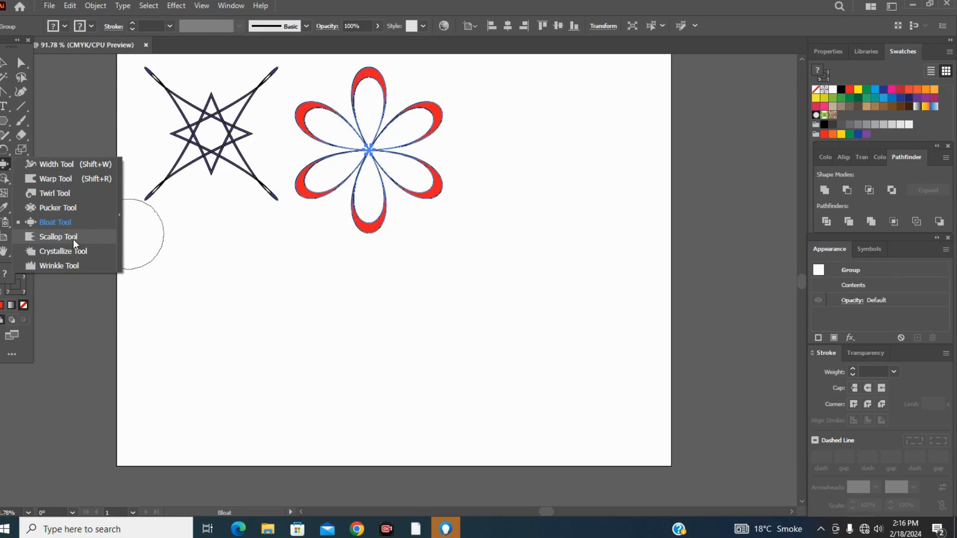
left_click(2, 123)
left_click(2, 123)
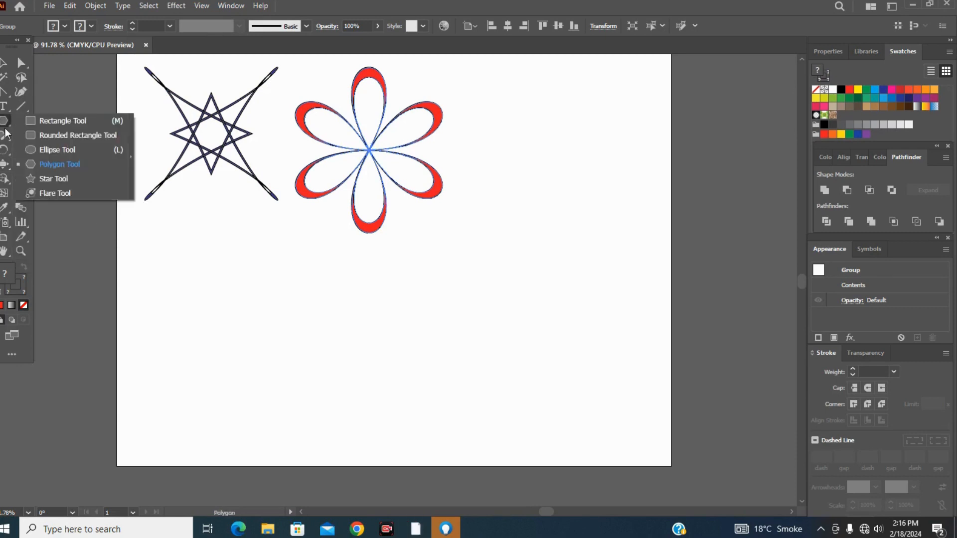
left_click(32, 179)
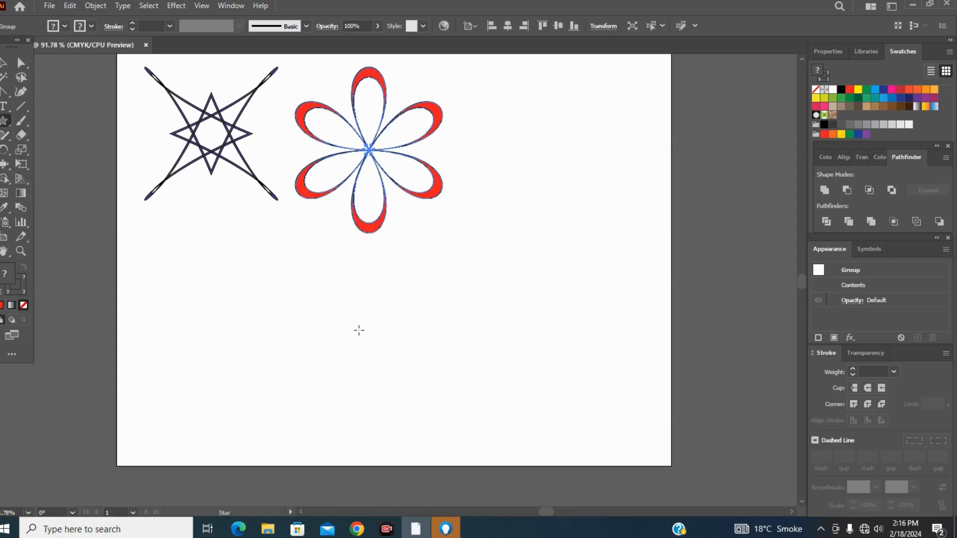
left_click_drag(433, 301, 489, 366)
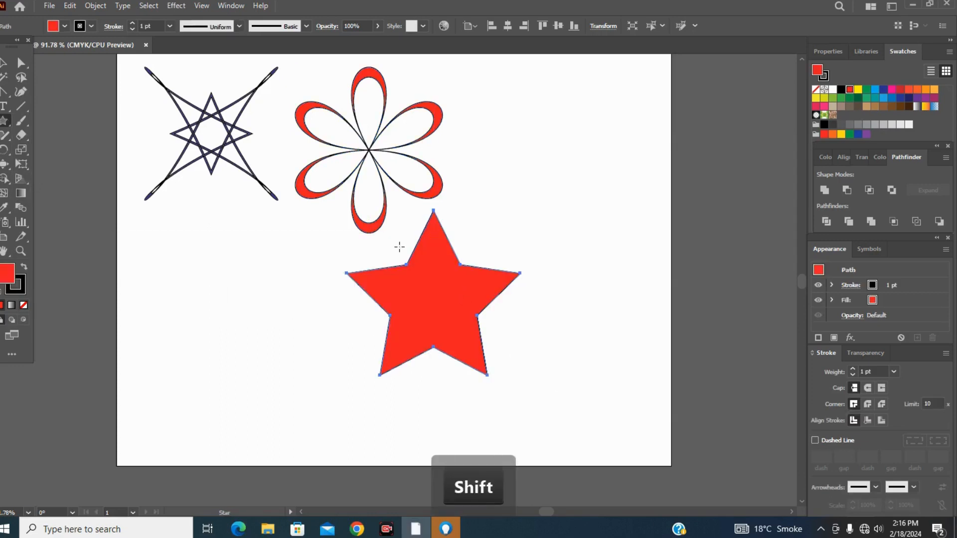
key("v")
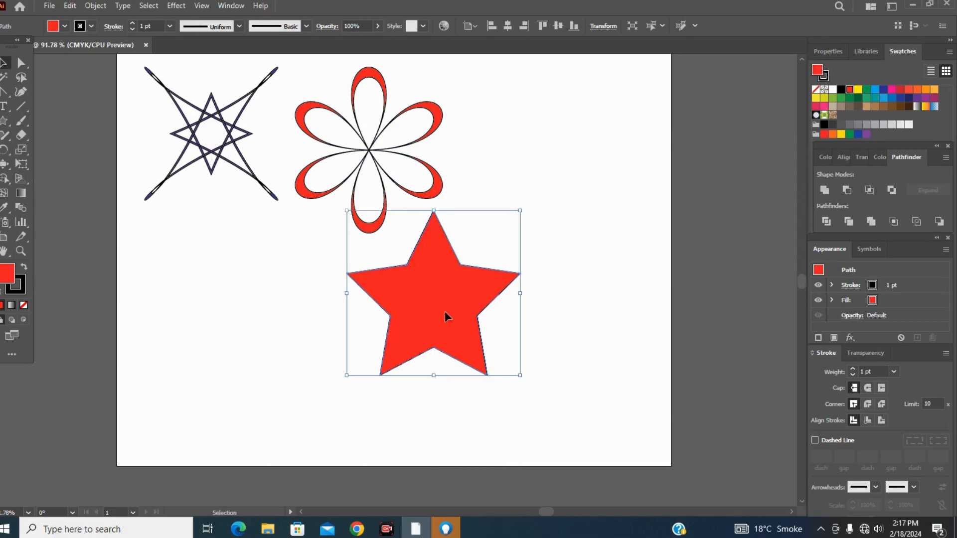
left_click_drag(445, 317, 496, 325)
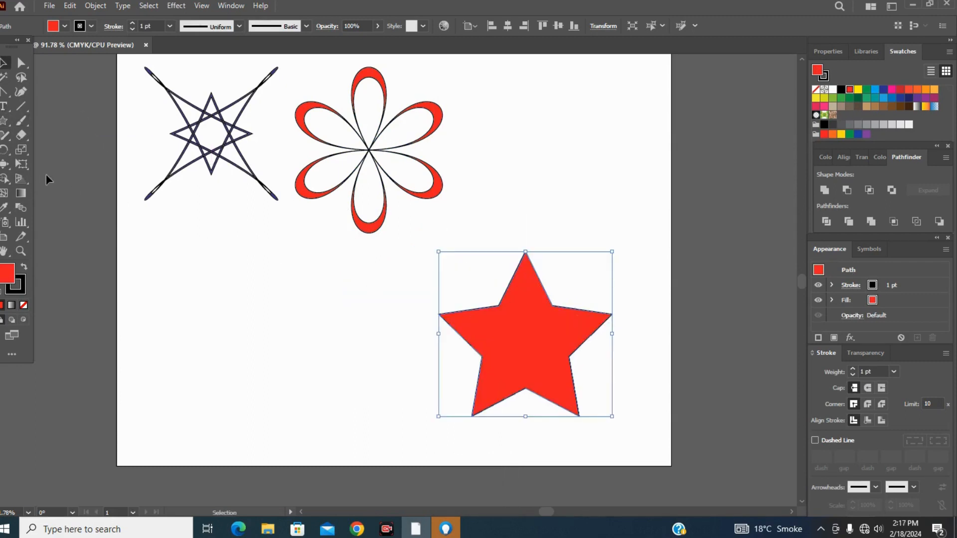
Distort all five points of the red star into spiky fringes with the Scallop tool.
left_click(5, 166)
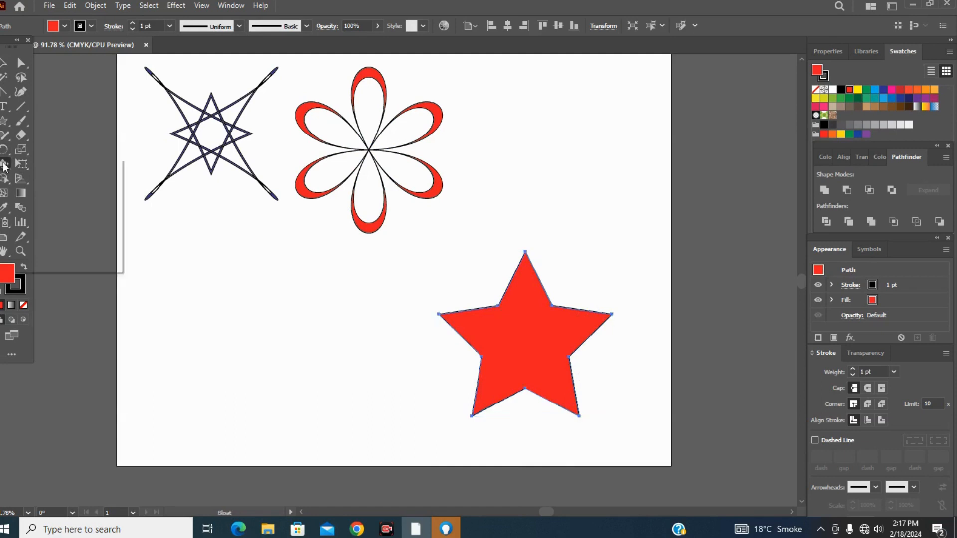
left_click(50, 237)
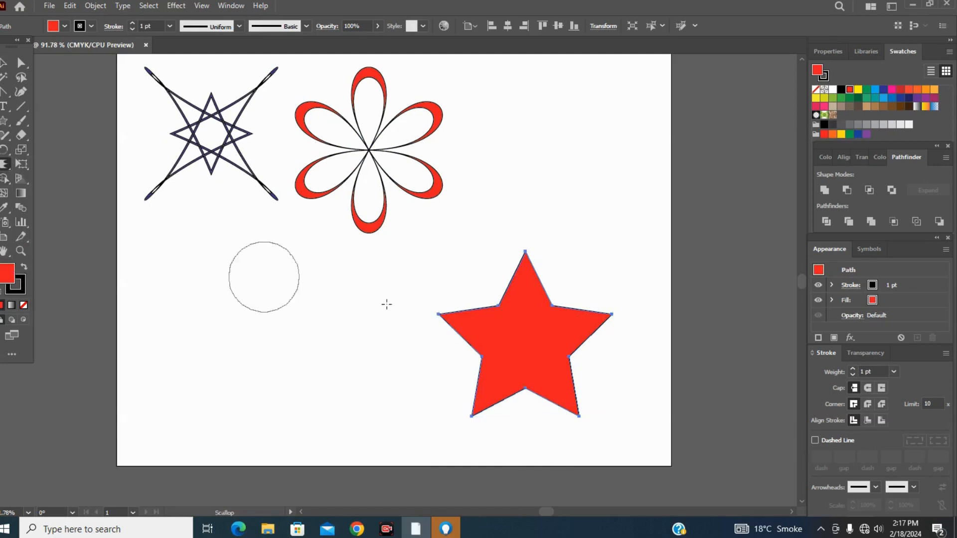
left_click(524, 254)
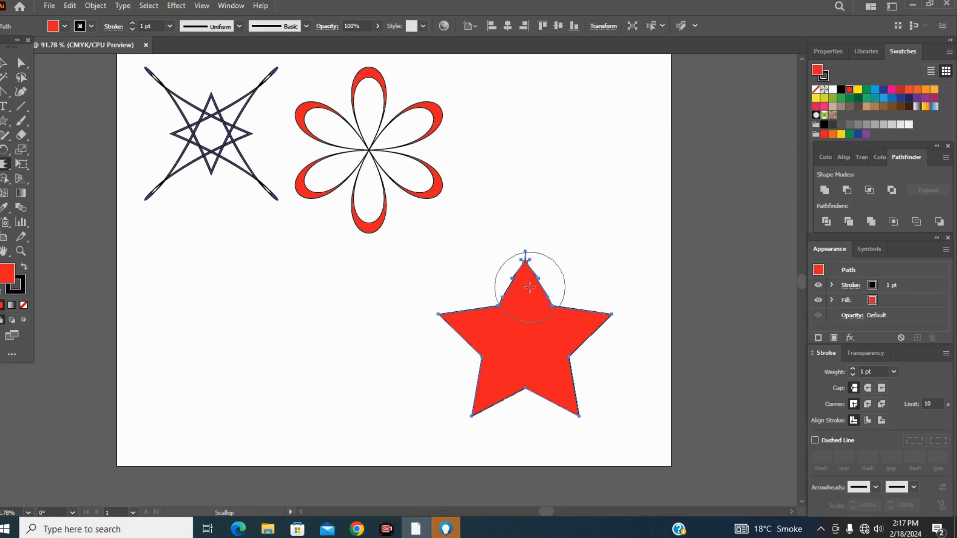
left_click(442, 314)
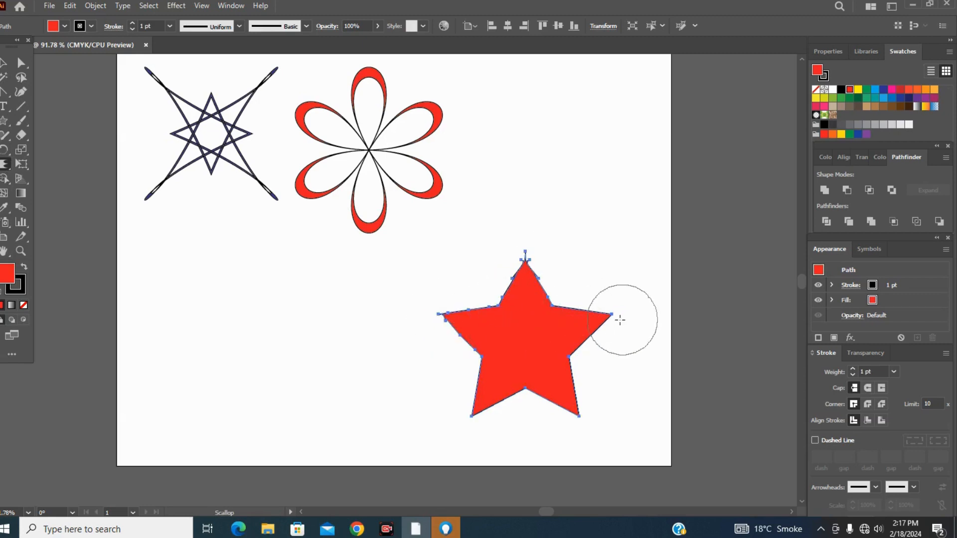
left_click(610, 315)
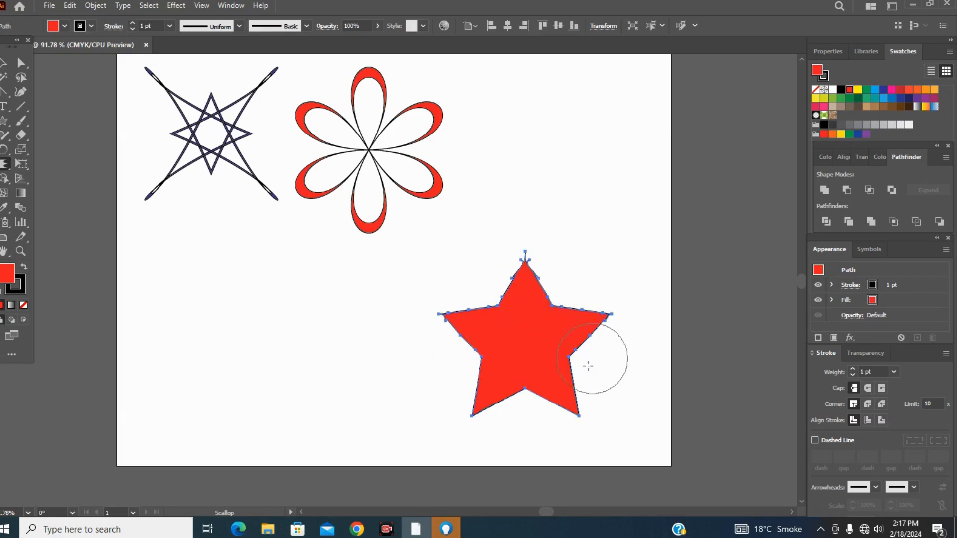
left_click(579, 416)
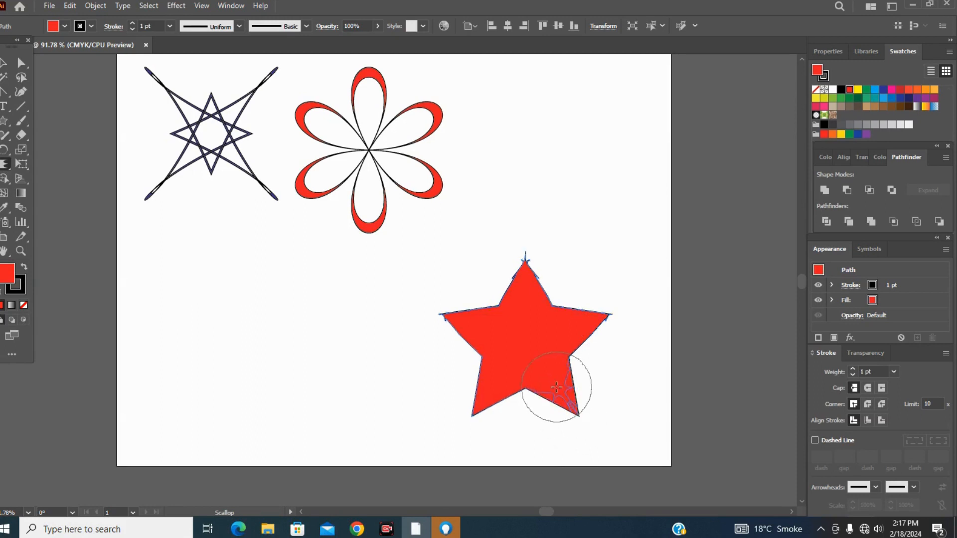
left_click(472, 417)
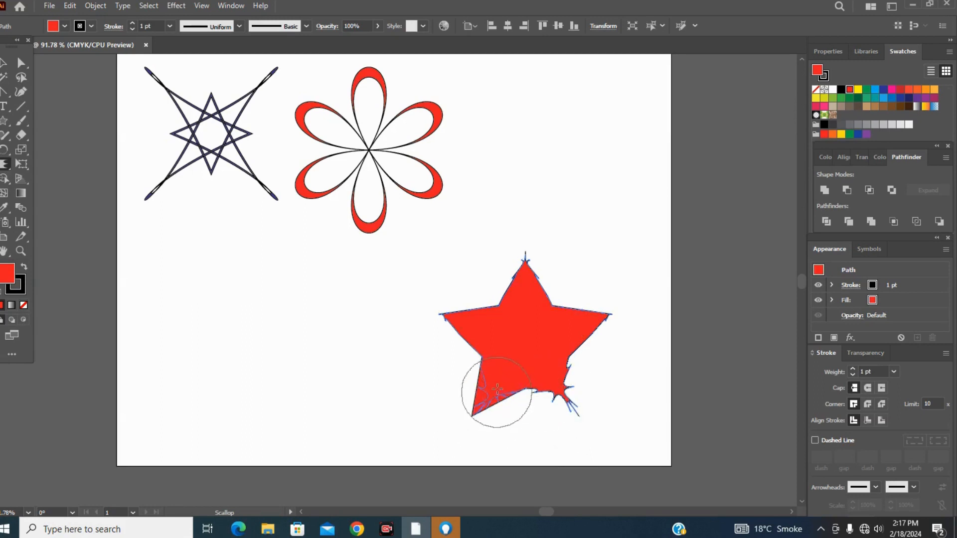
left_click(447, 313)
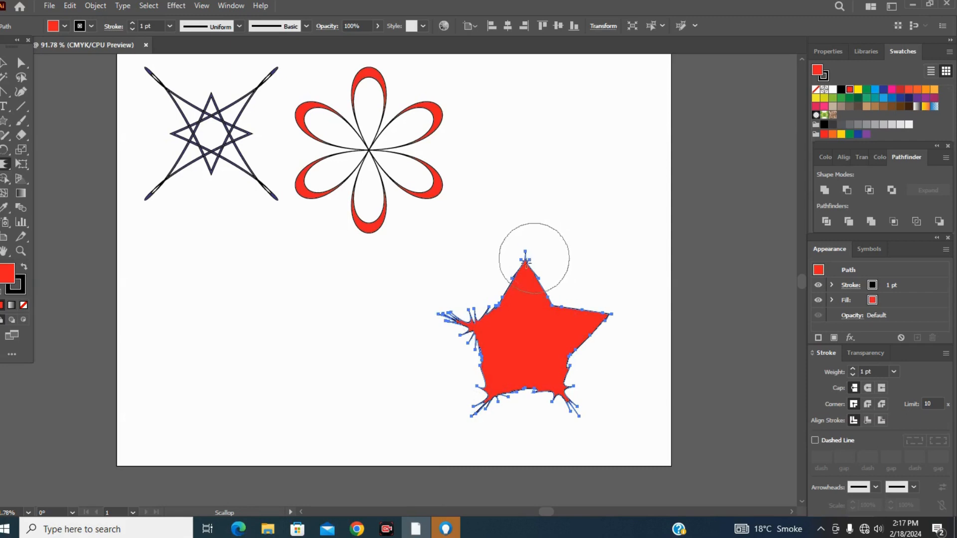
left_click(525, 282)
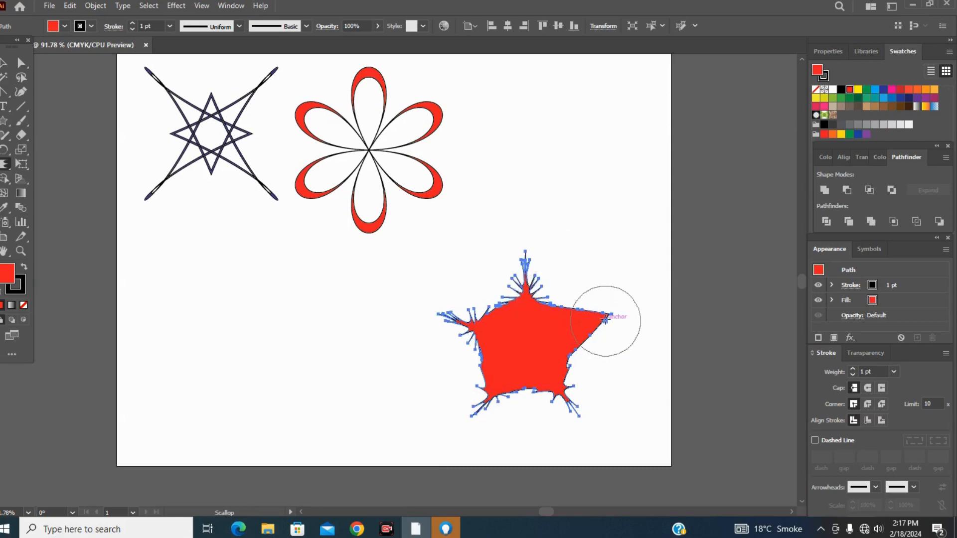
left_click(584, 327)
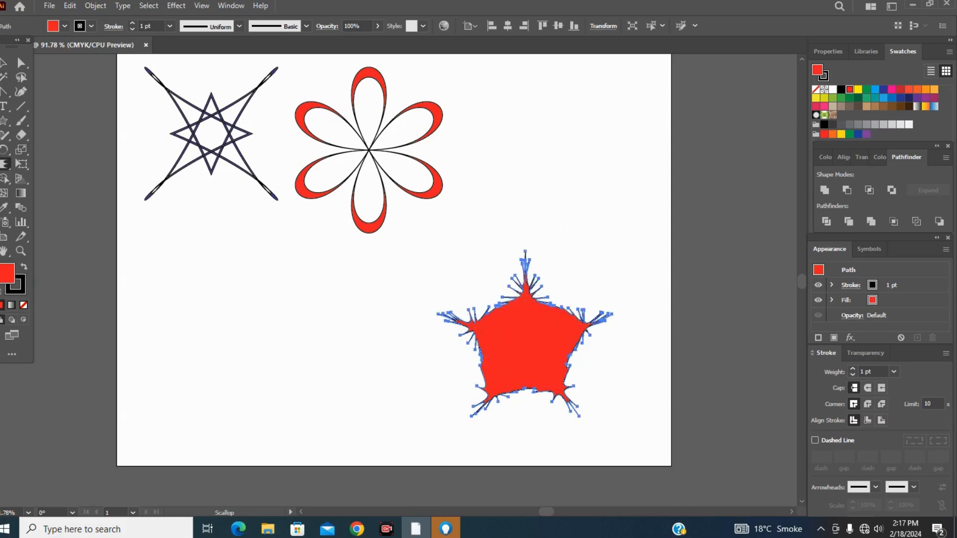
Move the scalloped star beside the red flower design near the artboard's upper edge.
left_click(4, 63)
left_click(331, 344)
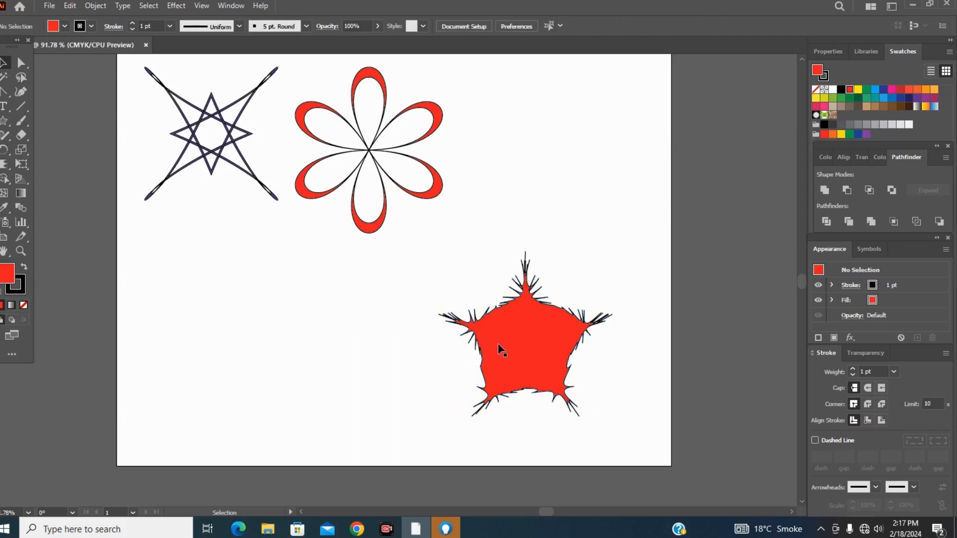
left_click_drag(506, 289, 535, 160)
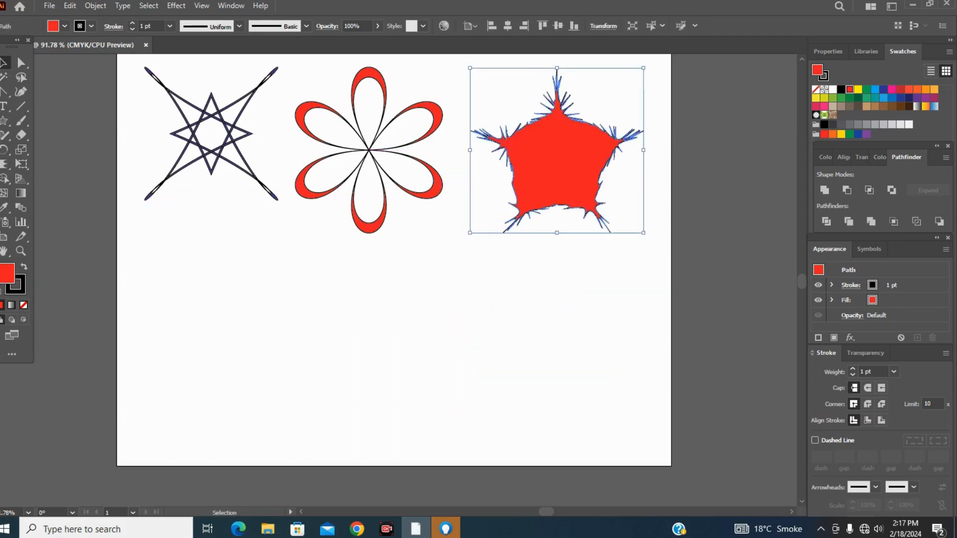
Draw a wide red rectangle in the empty lower part of the artboard.
left_click(7, 123)
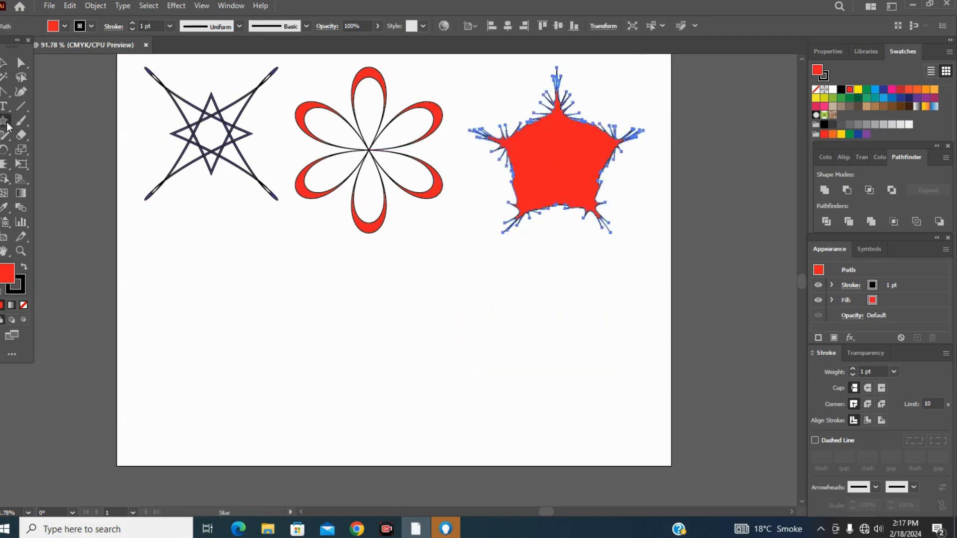
left_click(7, 123)
left_click(34, 120)
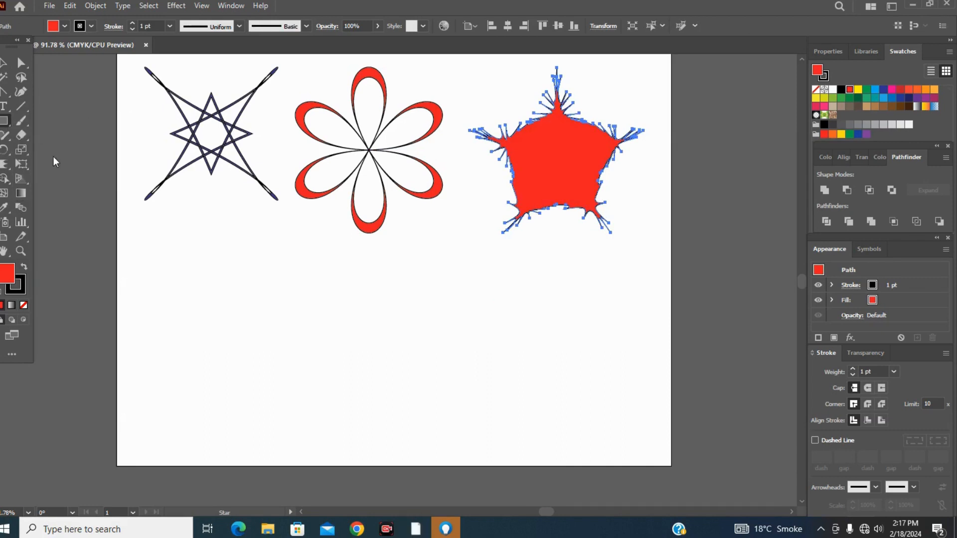
left_click_drag(223, 295, 457, 425)
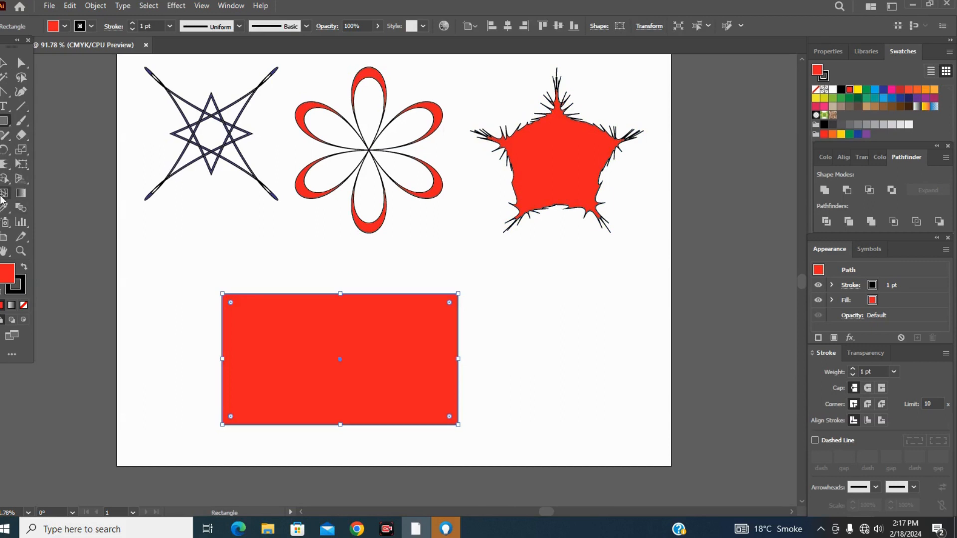
Roughen the red rectangle's edges all the way round with the Scallop tool and deselect it.
left_click(3, 167)
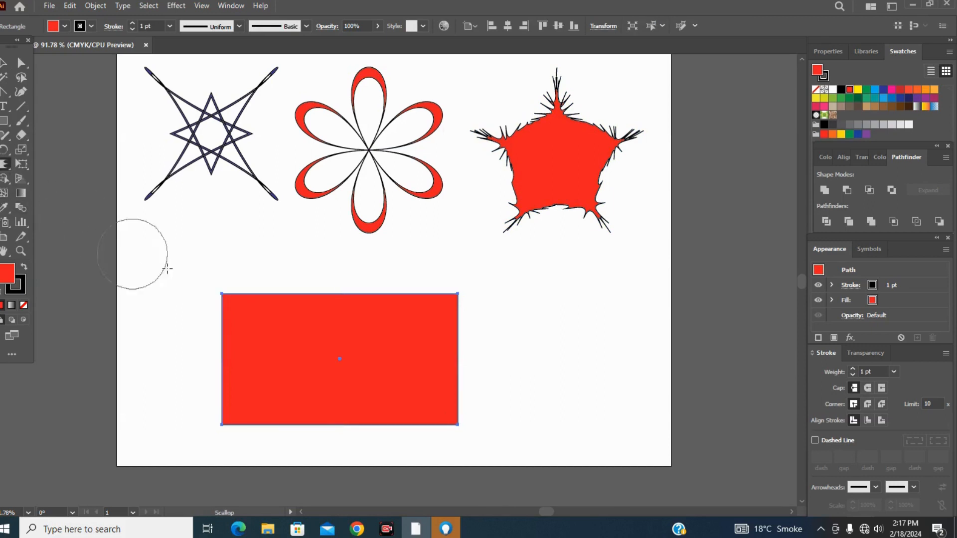
mouse_move(231, 295)
left_mouse_down()
mouse_move(234, 284)
mouse_move(299, 289)
left_mouse_up()
mouse_move(454, 299)
left_mouse_down()
mouse_move(466, 283)
mouse_move(408, 297)
left_mouse_up()
mouse_move(391, 284)
left_mouse_down()
mouse_move(280, 284)
mouse_move(269, 303)
mouse_move(269, 279)
mouse_move(305, 337)
left_mouse_up()
mouse_move(442, 369)
left_mouse_down()
mouse_move(454, 339)
mouse_move(469, 342)
mouse_move(452, 392)
mouse_move(467, 399)
mouse_move(454, 419)
mouse_move(416, 415)
mouse_move(409, 433)
mouse_move(293, 437)
mouse_move(256, 423)
mouse_move(250, 433)
mouse_move(240, 397)
mouse_move(222, 390)
mouse_move(228, 372)
mouse_move(206, 367)
mouse_move(233, 340)
mouse_move(219, 332)
mouse_move(227, 323)
mouse_move(199, 294)
left_mouse_up()
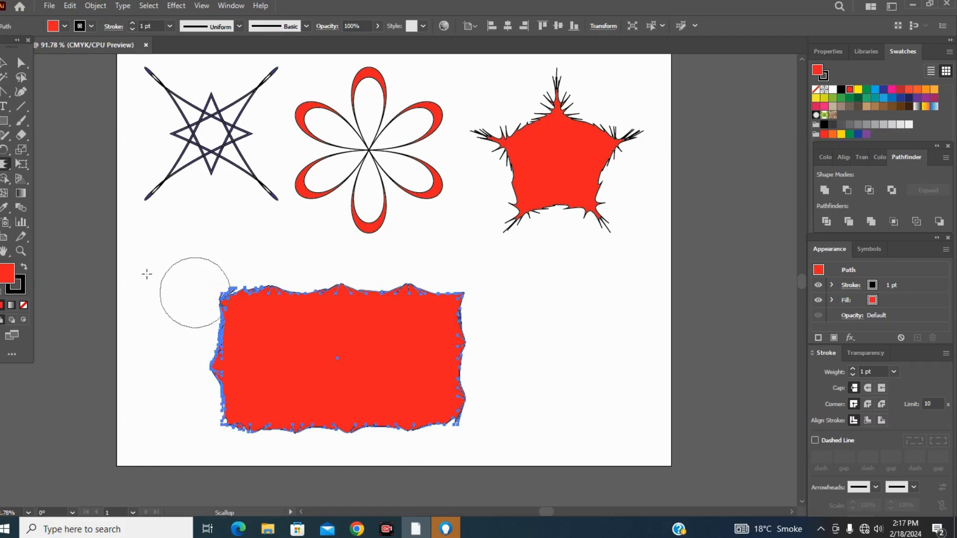
left_click(3, 64)
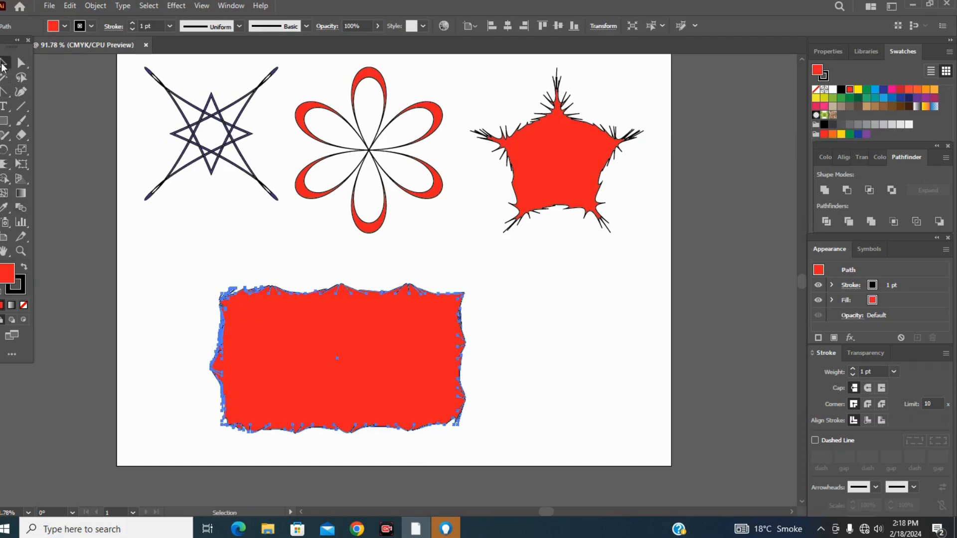
left_click(187, 306)
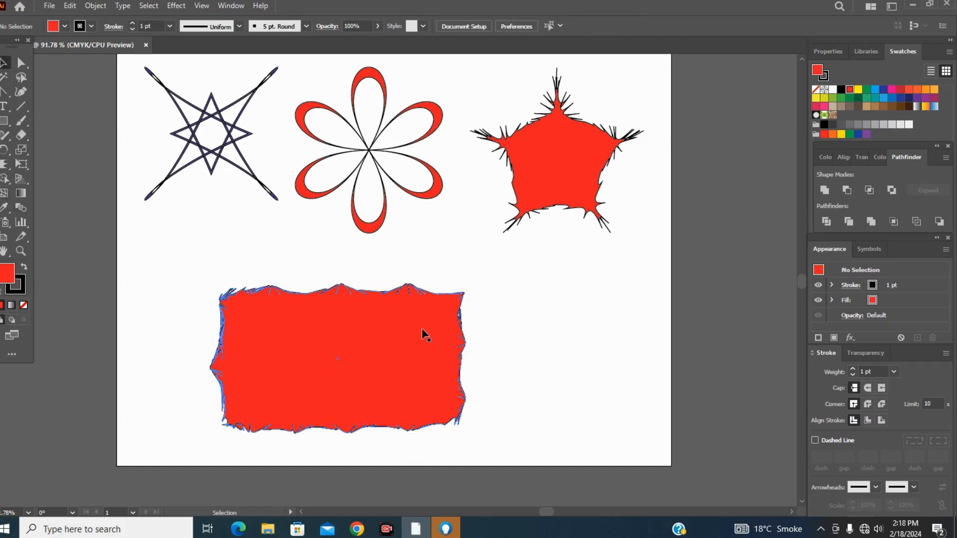
Delete the scalloped rectangle and the scalloped star from the artboard.
left_click_drag(421, 328, 591, 295)
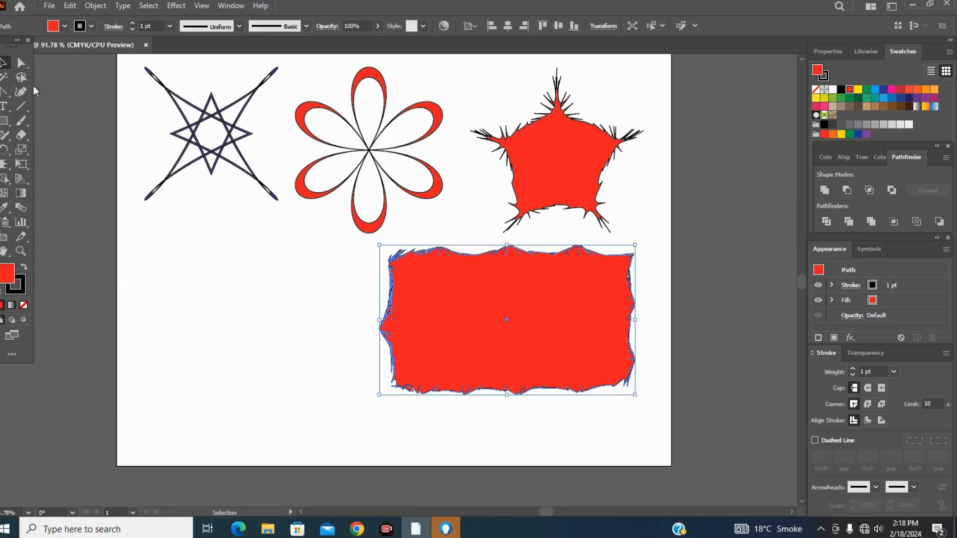
key("Delete")
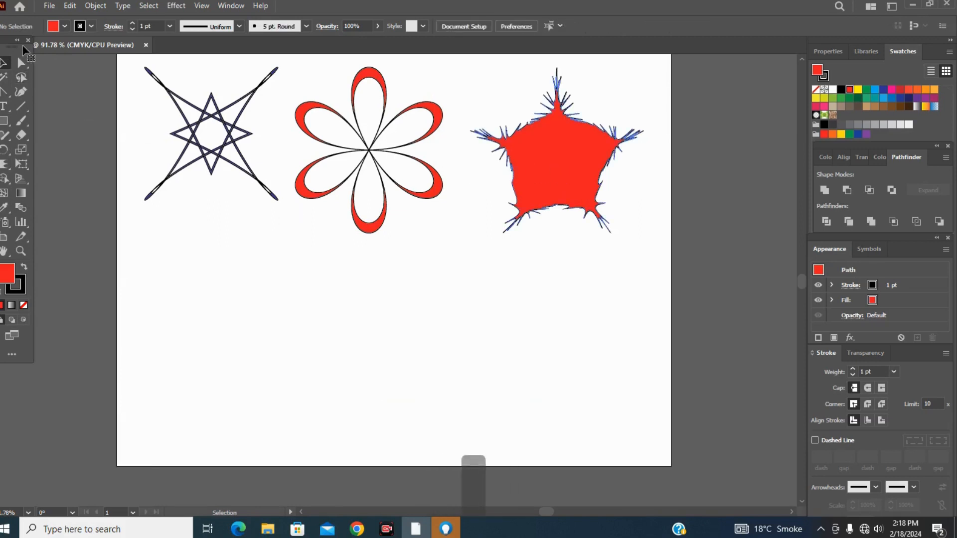
key("Delete")
key("Delete")
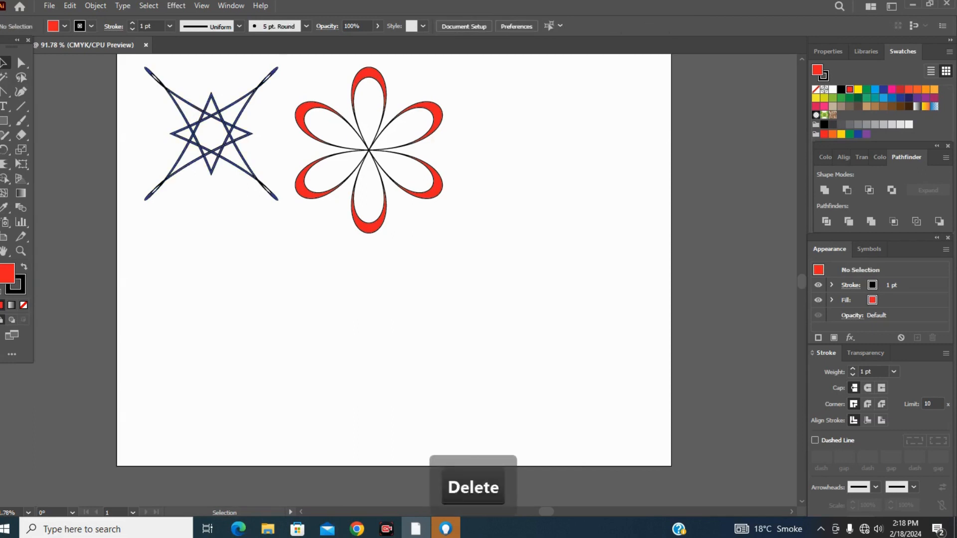
Draw a red square with rounded corners in the artboard's lower right area using the Rounded Rectangle tool.
left_click(5, 166)
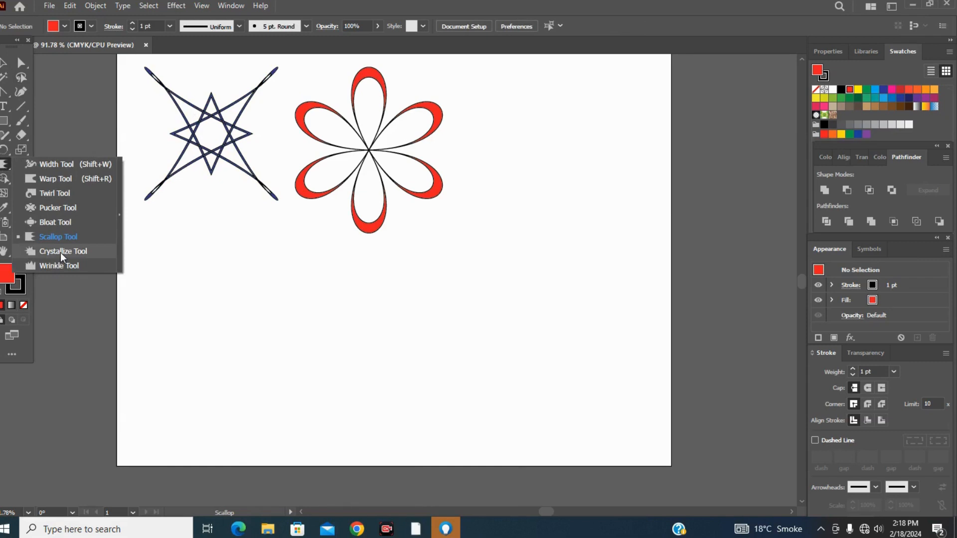
left_click(7, 123)
left_click(8, 128)
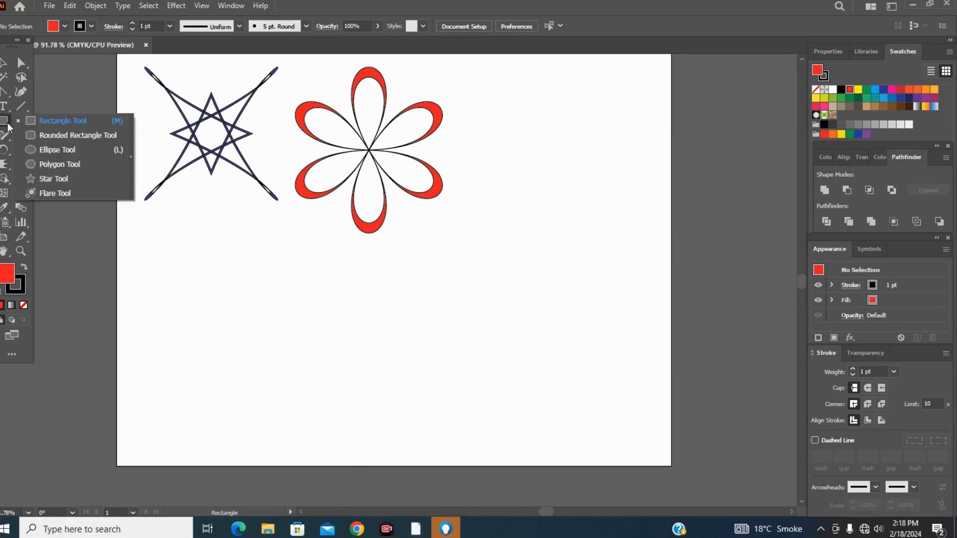
left_click(47, 136)
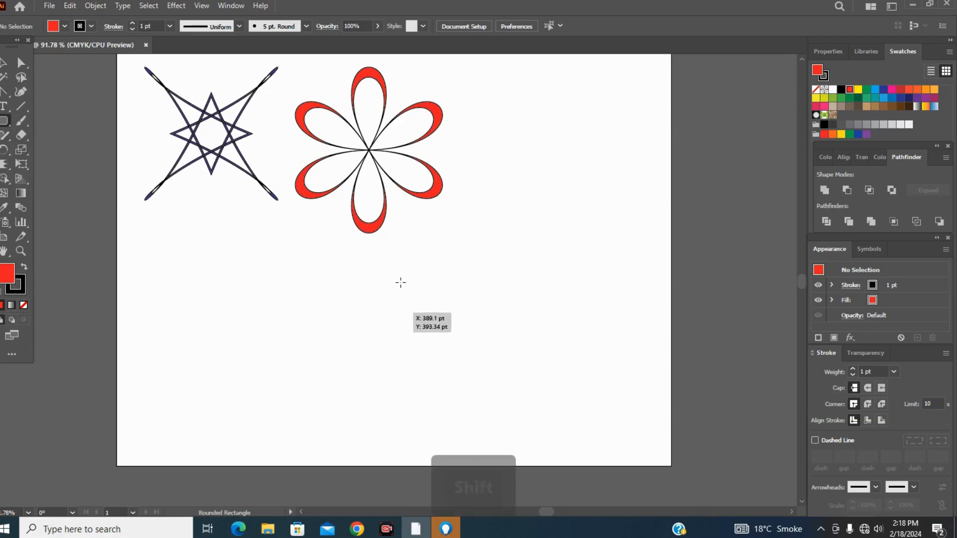
left_click_drag(407, 268, 582, 333)
left_click_drag(507, 304, 582, 441)
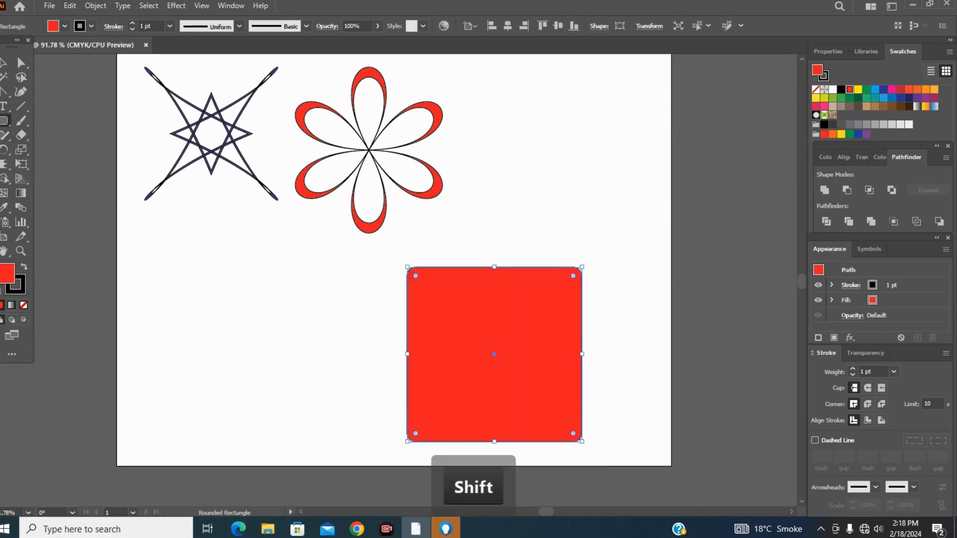
Activate the Crystallize tool for use on the rounded red square.
left_click(5, 164)
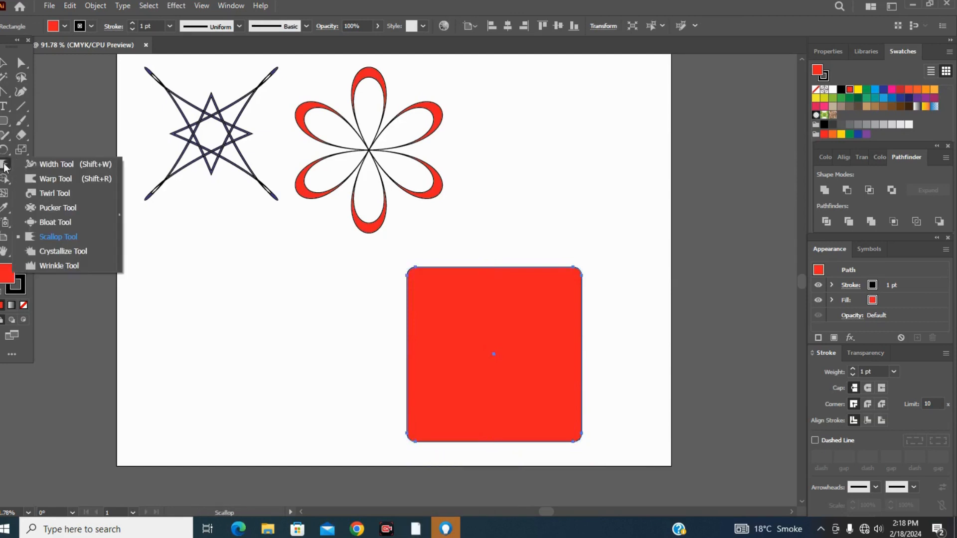
left_click(37, 251)
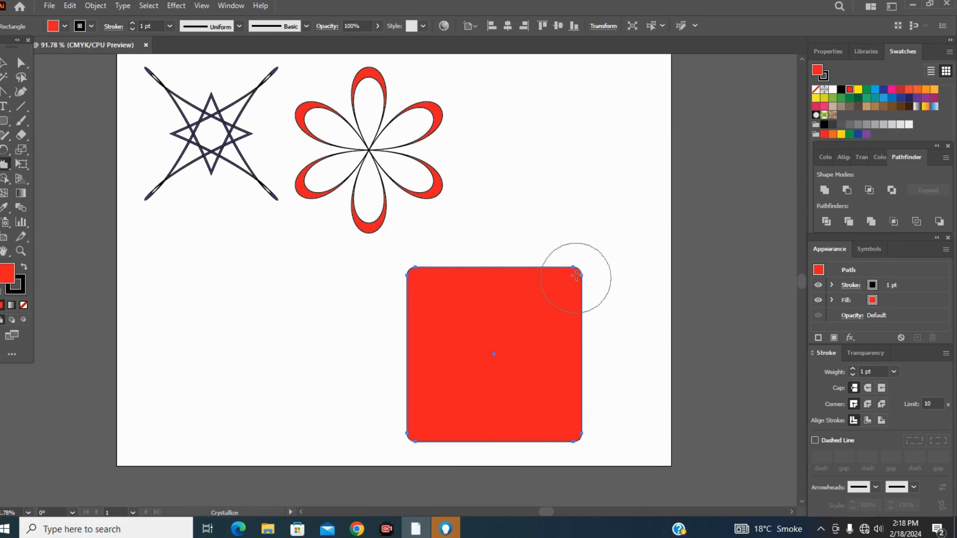
left_click(576, 275)
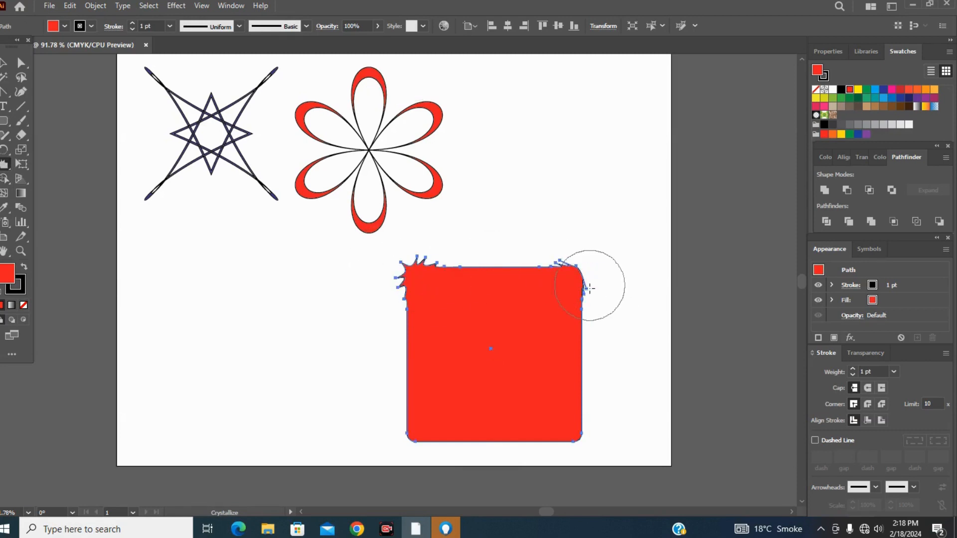
left_click(575, 283)
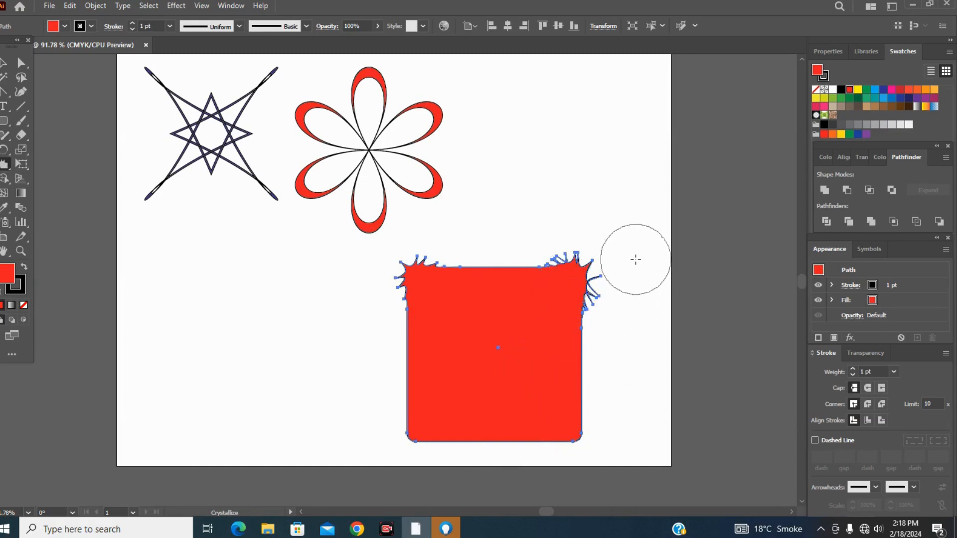
key("ctrl+z")
key("ctrl+z")
key("ctrl+z")
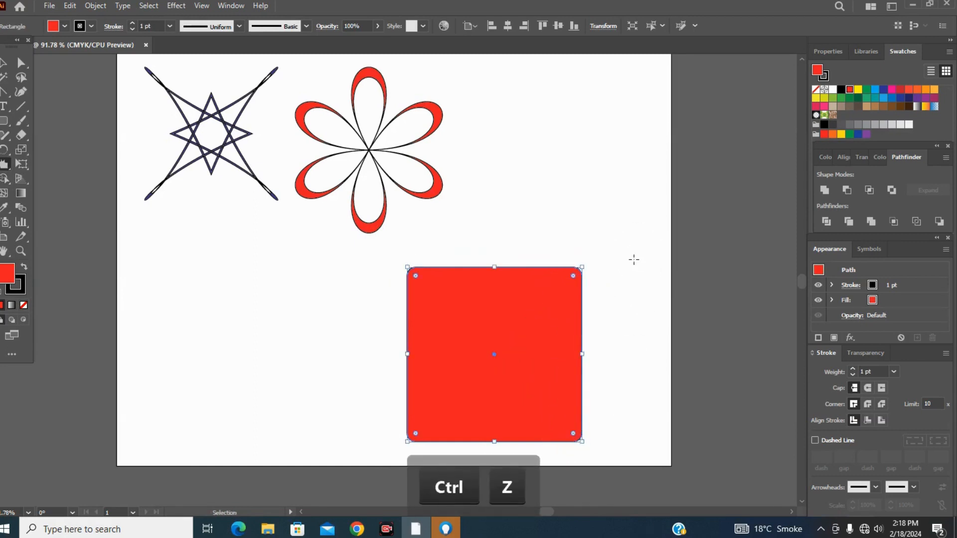
Pull spikes out of all four corners of the rounded red square with the Crystallize tool.
left_click(572, 277)
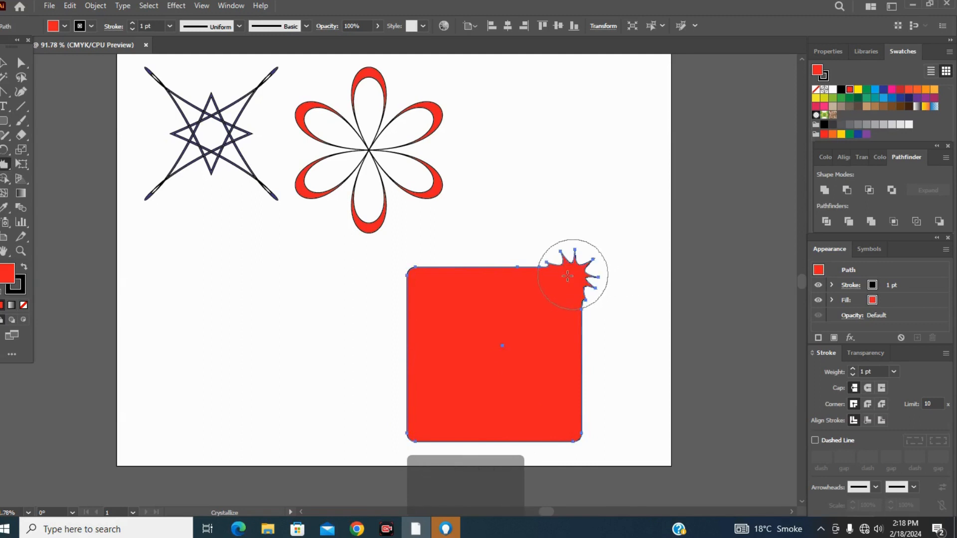
left_click(417, 282)
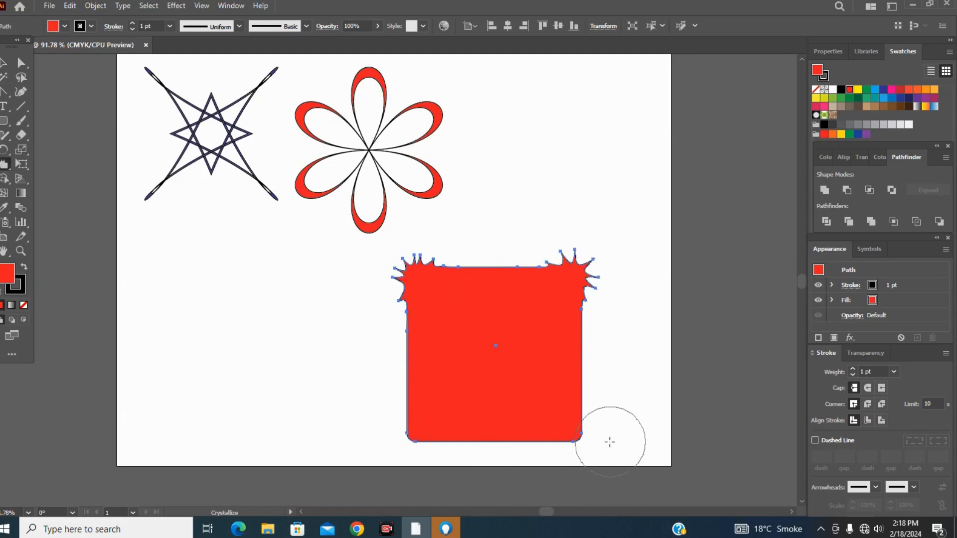
left_click(572, 430)
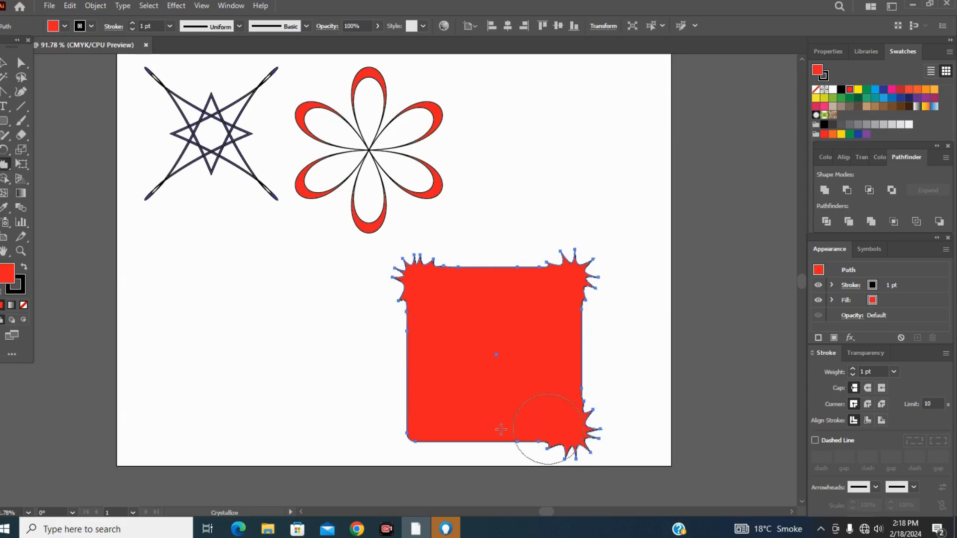
left_click(419, 429)
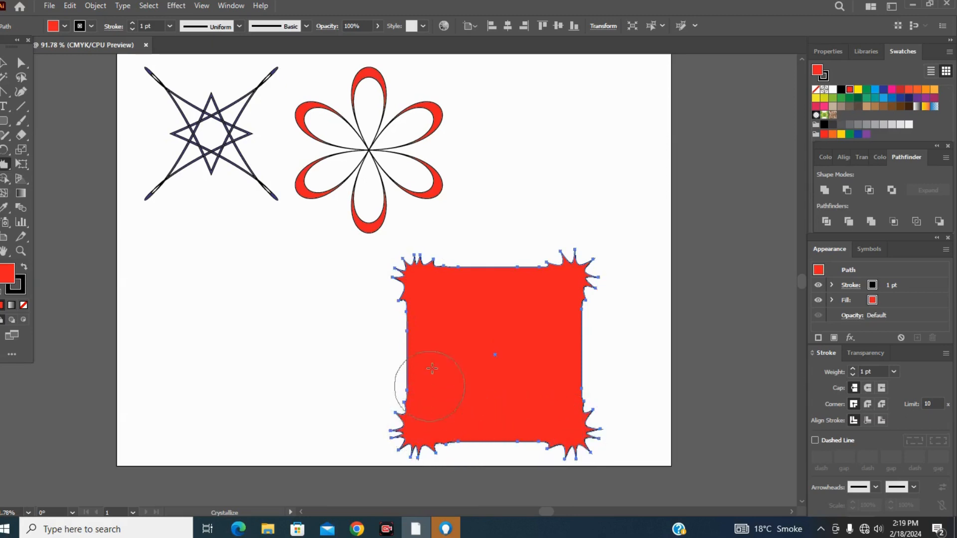
Add crystallized spikes at the middle of each of the square's four sides and deselect it.
left_click(492, 277)
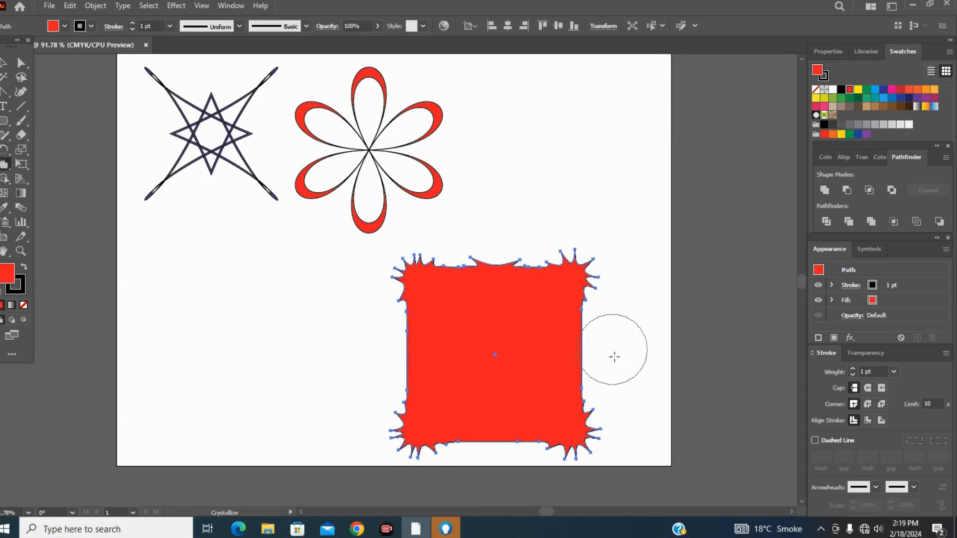
left_click(576, 372)
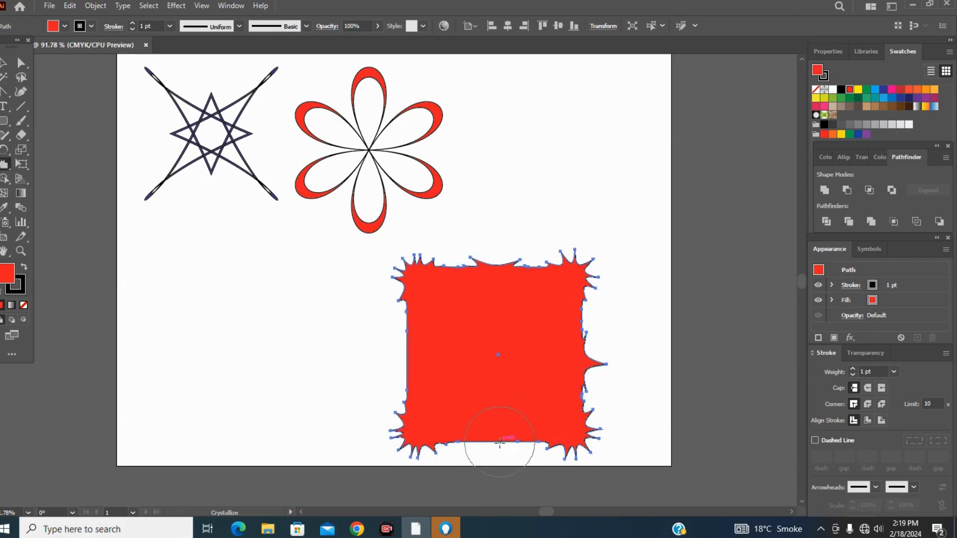
left_click_drag(496, 437, 459, 417)
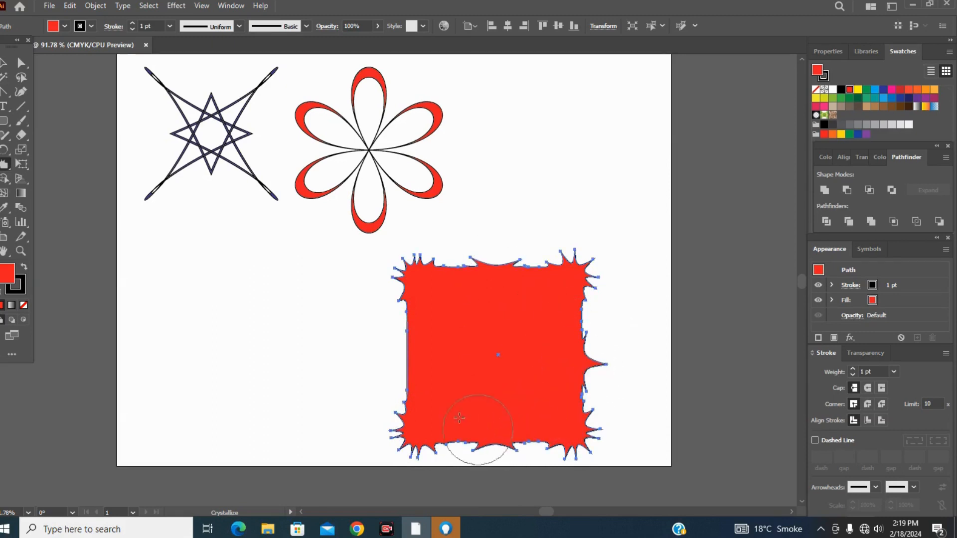
left_click(414, 346)
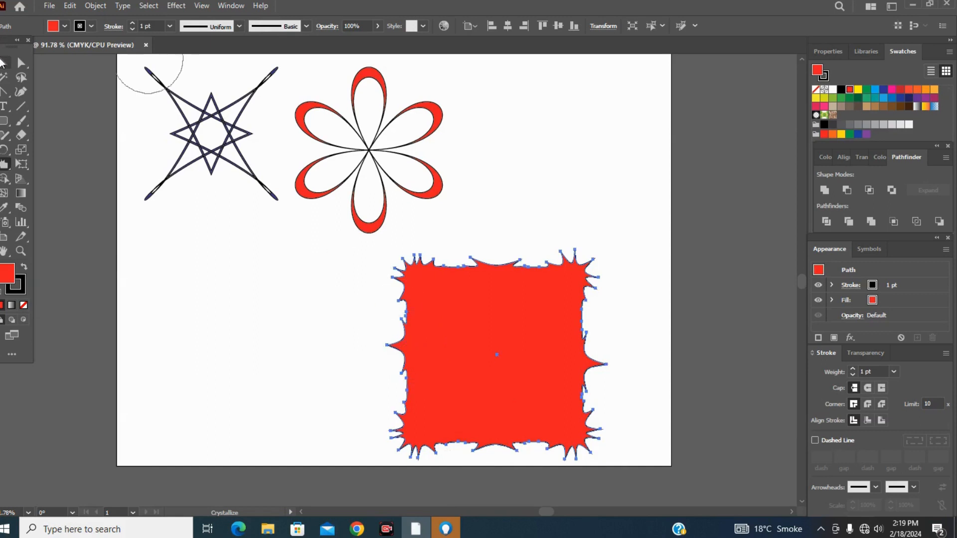
left_click(5, 63)
left_click(294, 306)
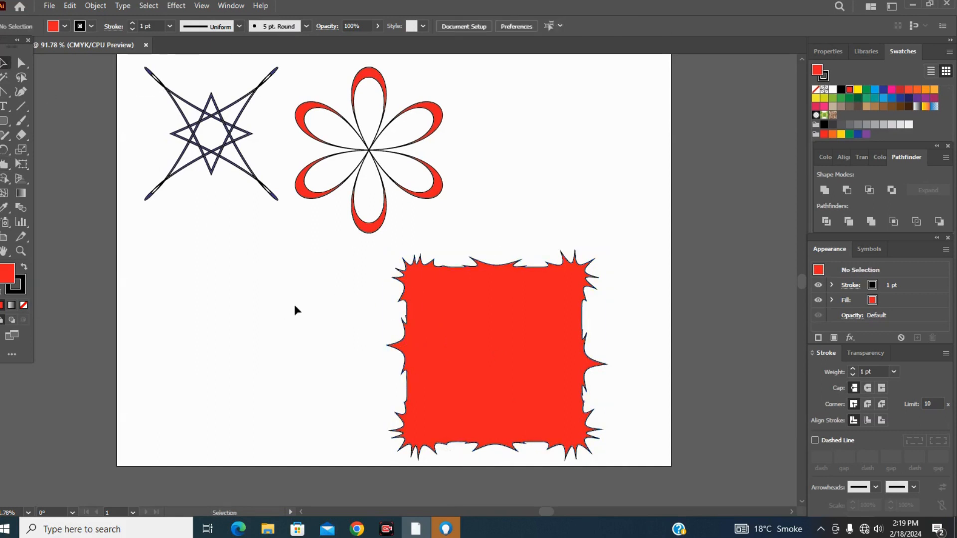
Scale the crystallized square down proportionally and place it in the artboard's upper right, beside the flower.
left_click_drag(520, 263, 542, 145)
left_click_drag(384, 183, 383, 185)
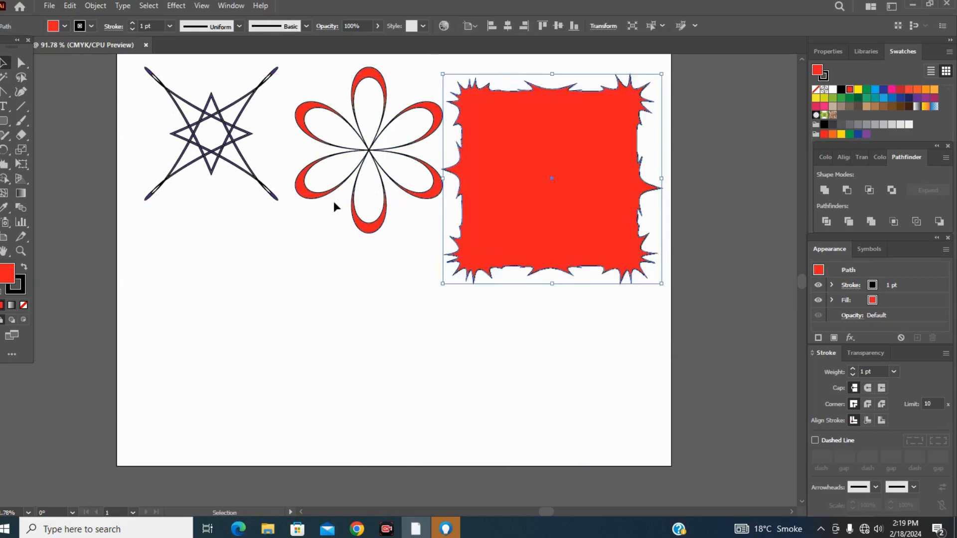
key("shift")
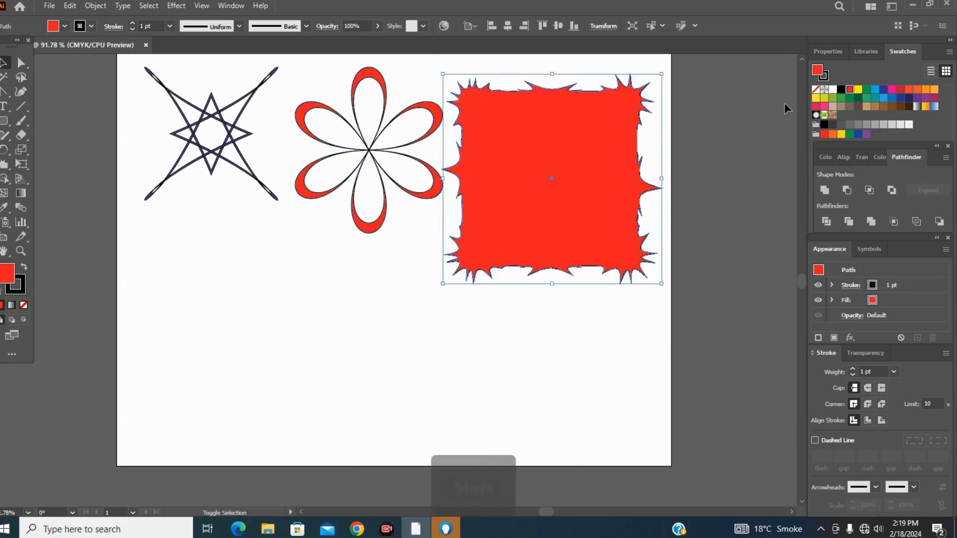
left_click_drag(662, 72, 588, 145)
left_click_drag(525, 180, 562, 100)
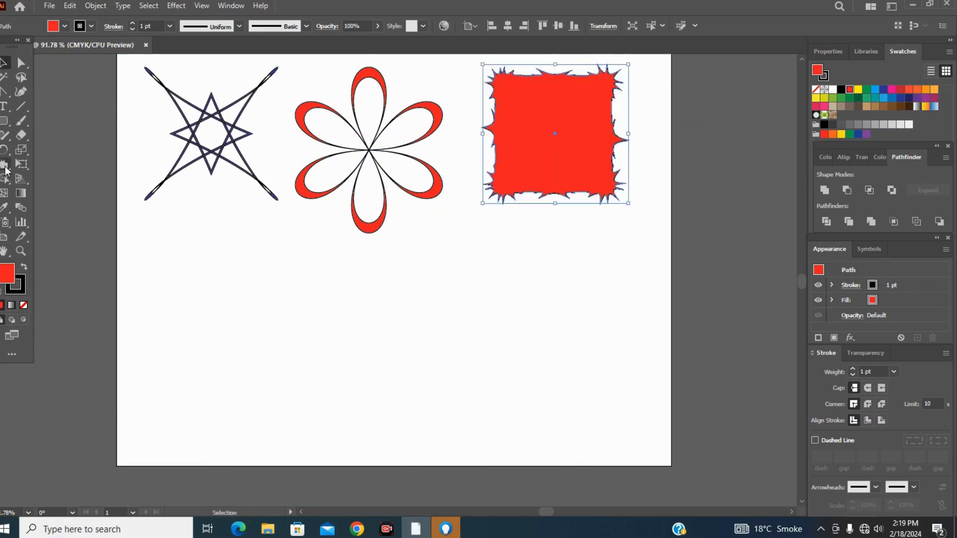
Draw a red circle about 183 pt in diameter in the empty lower part of the artboard.
left_click(6, 168)
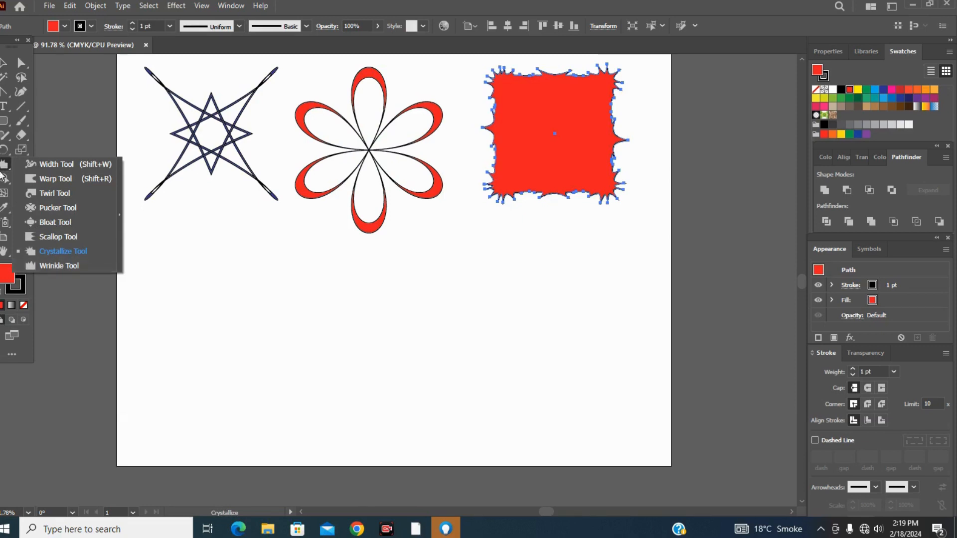
left_click(4, 123)
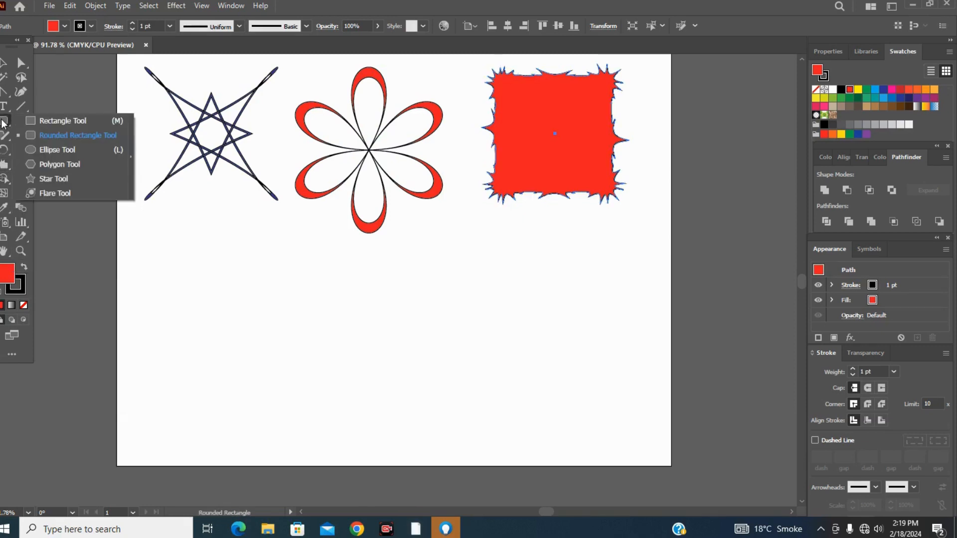
left_click(39, 150)
left_click_drag(388, 315, 516, 442)
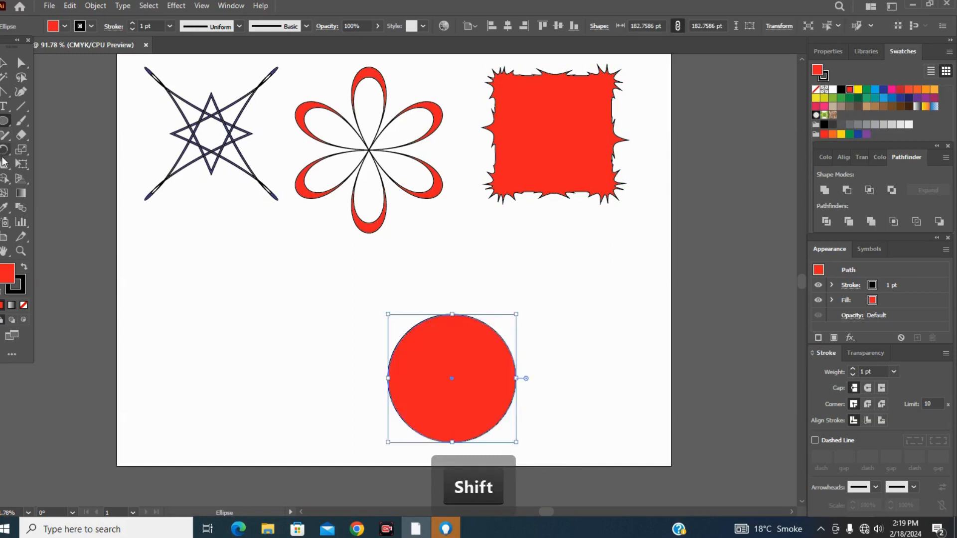
Roughen the circle's edge all the way round with the Wrinkle tool and move it beneath the crystallized square.
left_click(5, 165)
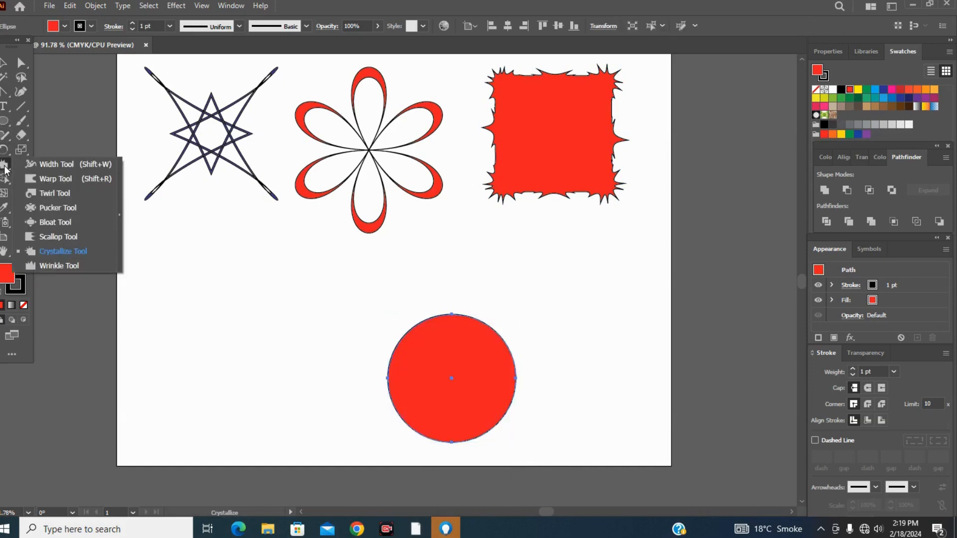
left_click(60, 265)
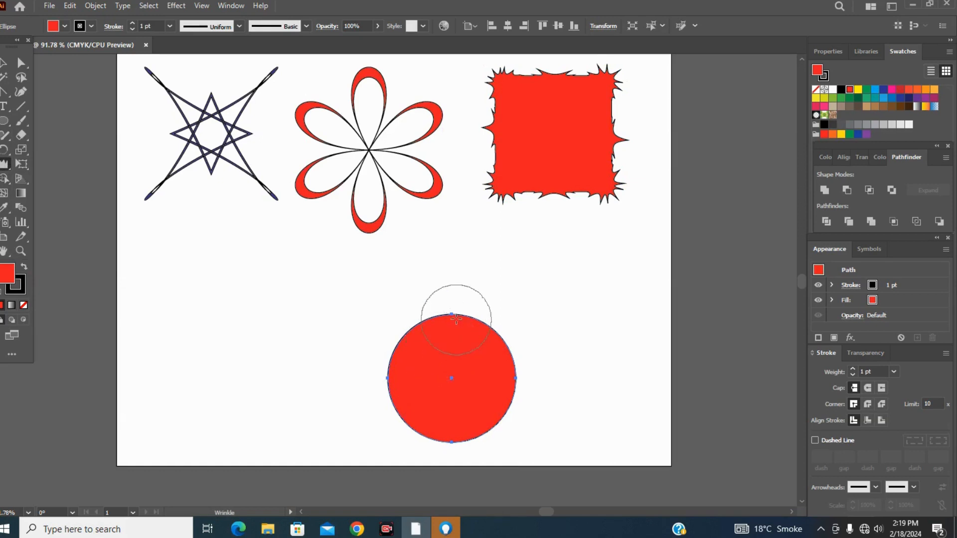
left_click(456, 300)
mouse_move(456, 300)
left_mouse_down()
mouse_move(485, 341)
mouse_move(515, 337)
mouse_move(498, 372)
mouse_move(526, 395)
mouse_move(497, 440)
mouse_move(423, 448)
mouse_move(420, 397)
mouse_move(382, 391)
mouse_move(410, 359)
mouse_move(389, 339)
mouse_move(425, 338)
mouse_move(428, 362)
left_mouse_up()
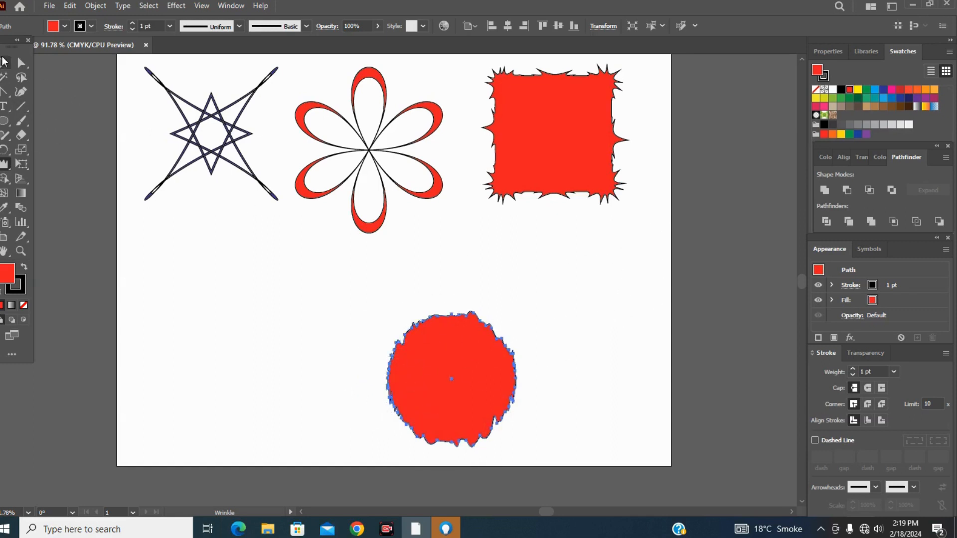
left_click(4, 62)
left_click(384, 352)
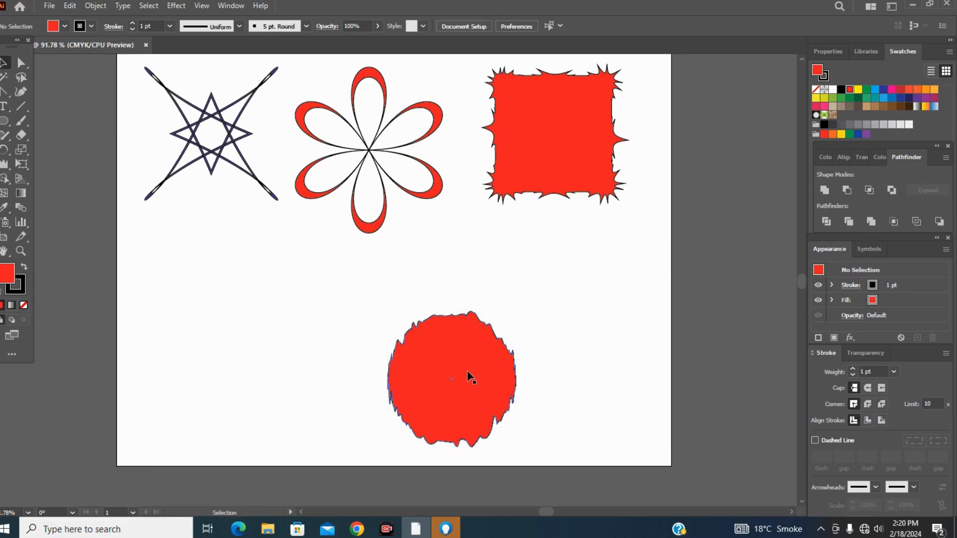
left_click_drag(468, 368, 567, 274)
Draw a wide red rectangle in the artboard's lower left area with the Rectangle tool.
left_click_drag(4, 122, 47, 121)
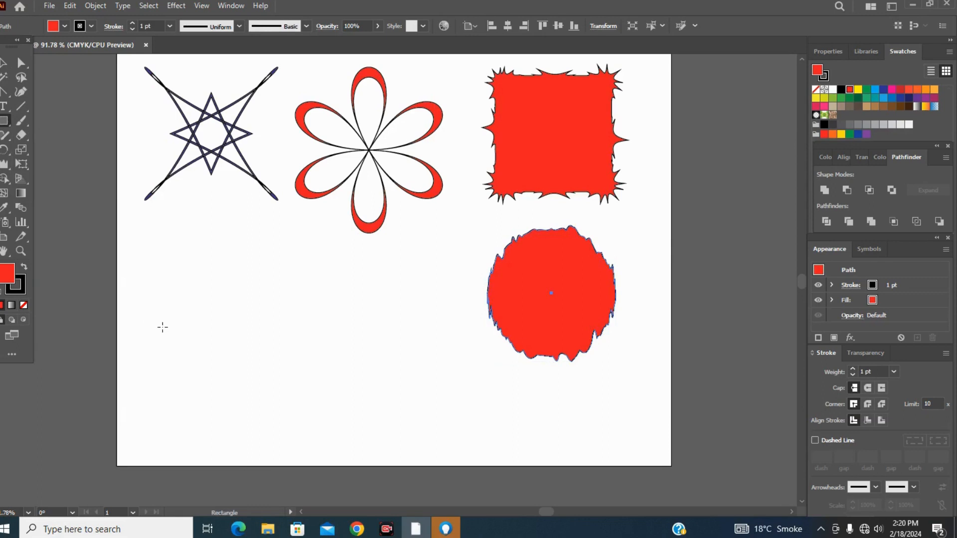
left_click_drag(163, 264, 334, 329)
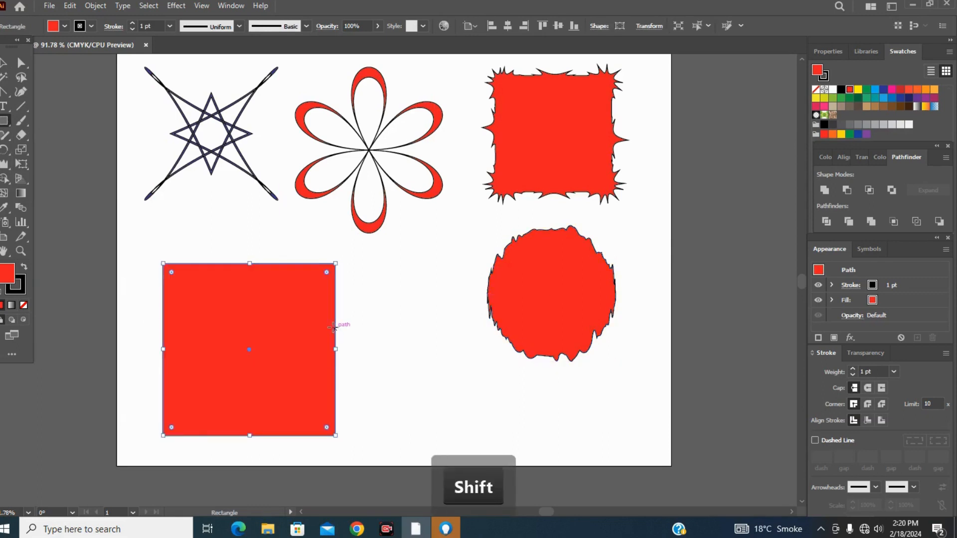
key("ctrl+z")
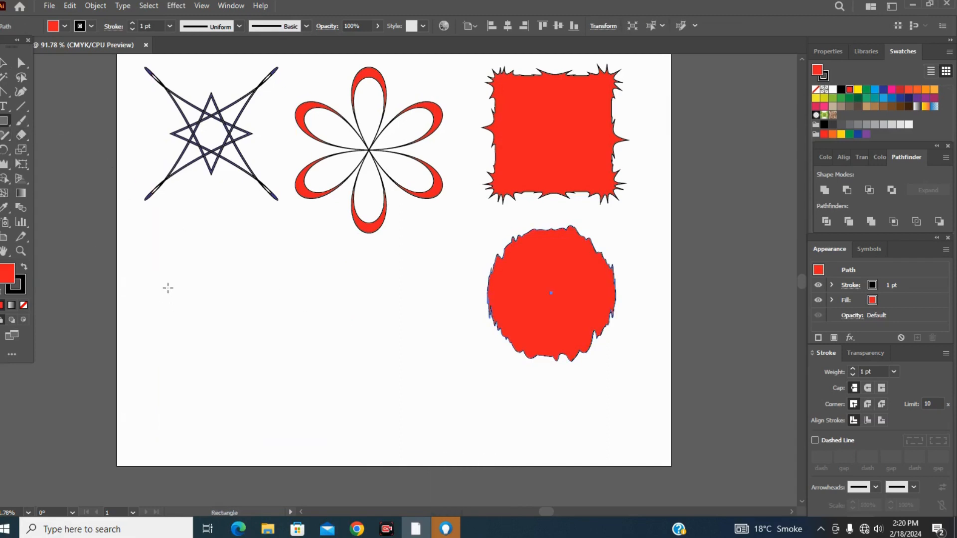
left_click_drag(168, 288, 411, 437)
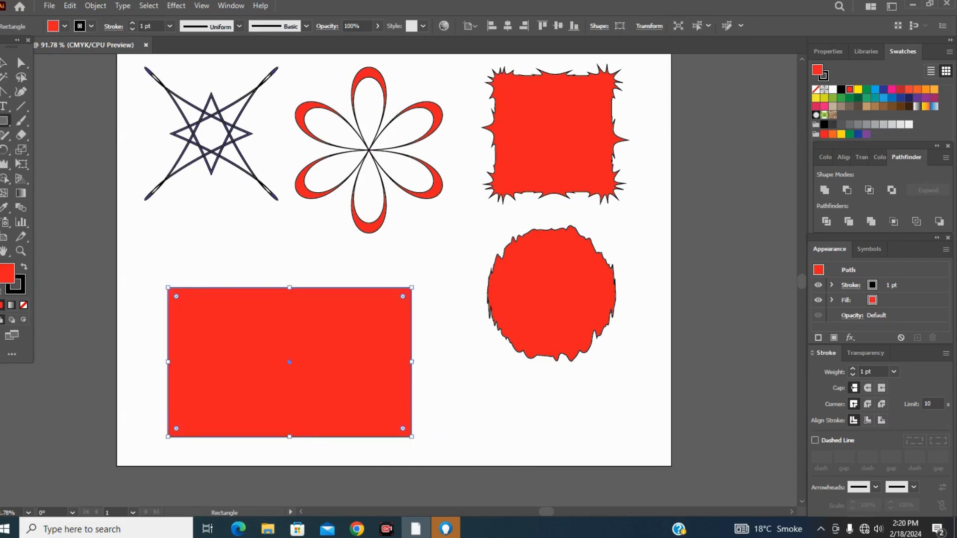
Stroke the Wrinkle tool along the rectangle's top and bottom edges and over its two sides.
left_click_drag(7, 171, 64, 270)
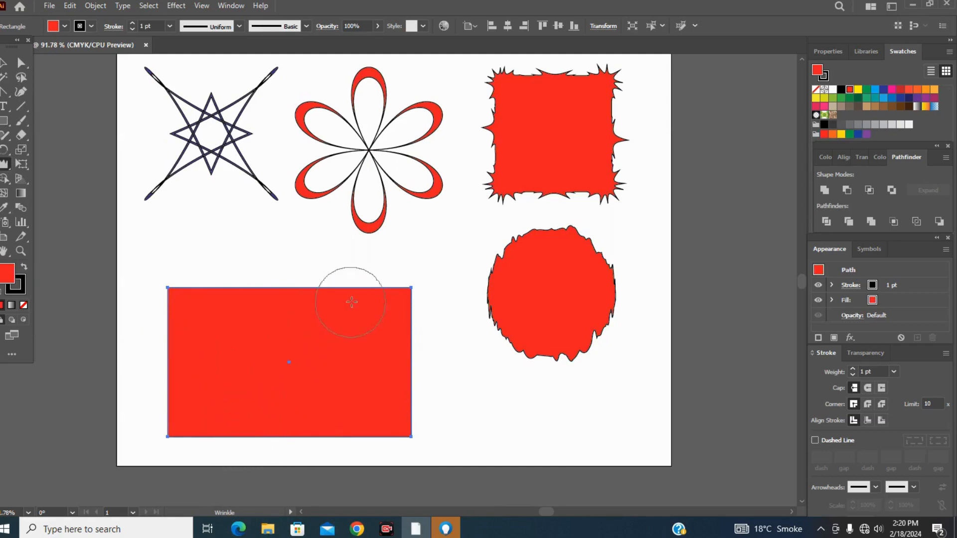
mouse_move(395, 288)
left_mouse_down()
mouse_move(397, 274)
mouse_move(331, 278)
mouse_move(324, 267)
mouse_move(314, 278)
left_mouse_up()
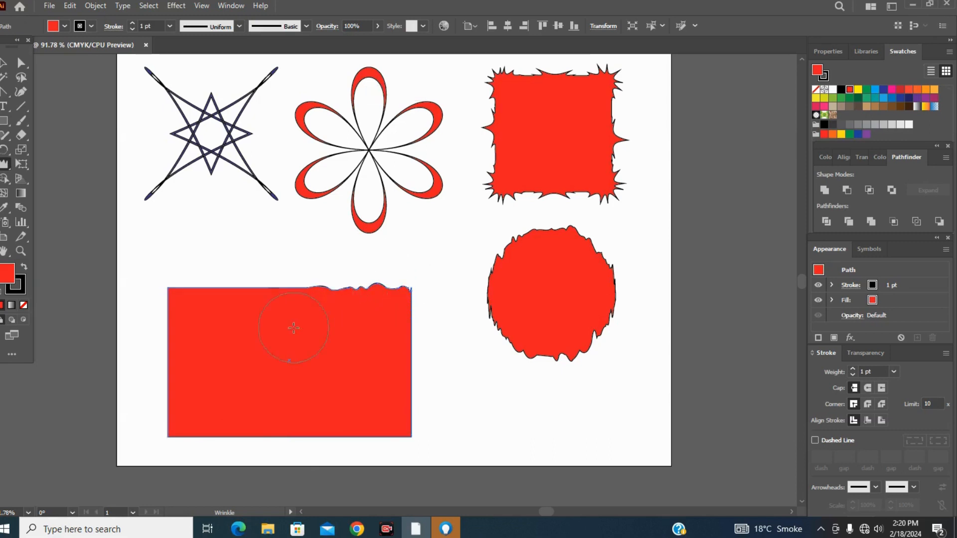
mouse_move(294, 327)
left_mouse_down()
mouse_move(271, 297)
mouse_move(274, 271)
mouse_move(225, 290)
mouse_move(214, 273)
mouse_move(192, 298)
mouse_move(187, 282)
left_mouse_up()
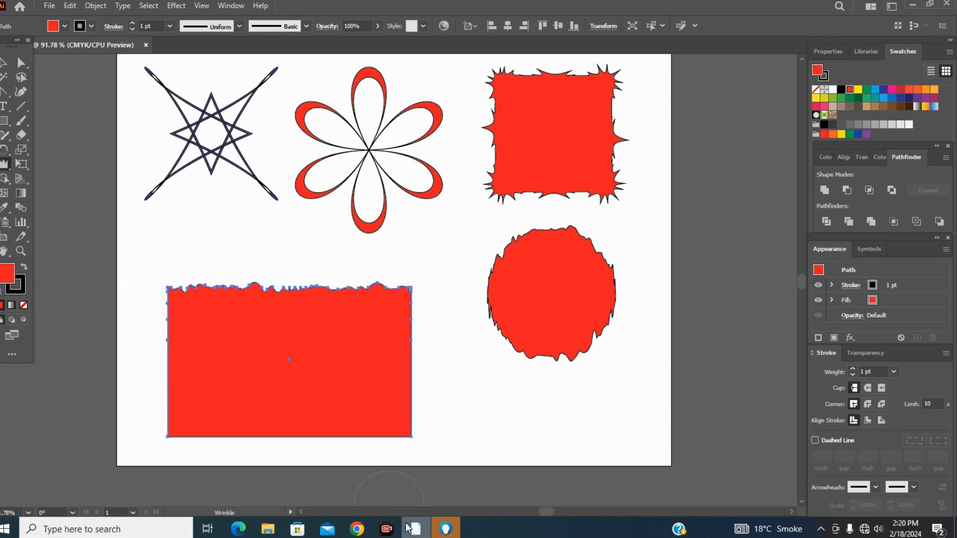
mouse_move(401, 441)
left_mouse_down()
mouse_move(374, 438)
mouse_move(375, 457)
mouse_move(342, 442)
mouse_move(317, 448)
mouse_move(292, 441)
mouse_move(276, 421)
mouse_move(264, 448)
mouse_move(227, 412)
mouse_move(218, 444)
mouse_move(188, 412)
mouse_move(194, 451)
left_mouse_up()
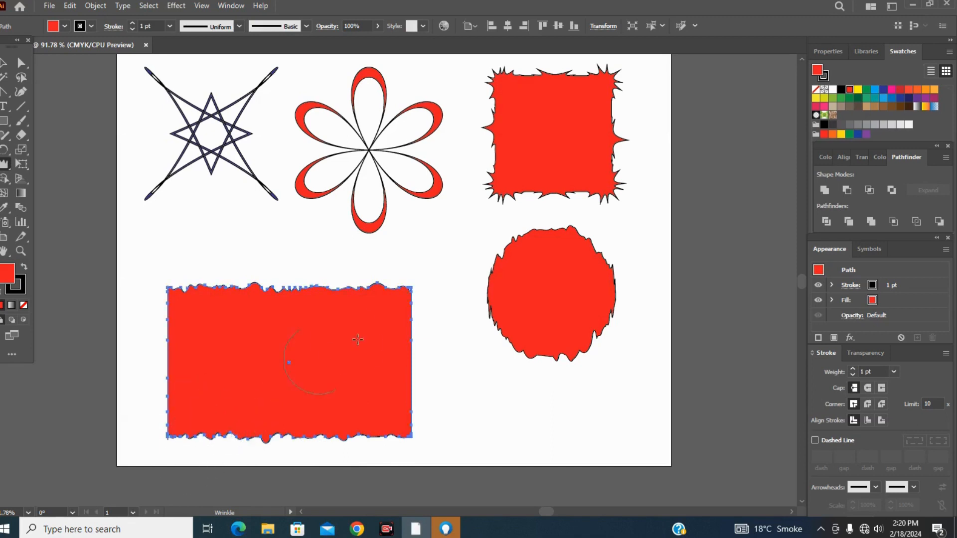
mouse_move(376, 429)
left_mouse_down()
mouse_move(386, 455)
mouse_move(369, 439)
mouse_move(342, 454)
mouse_move(299, 438)
mouse_move(294, 448)
mouse_move(264, 446)
left_mouse_up()
mouse_move(417, 362)
left_mouse_down()
mouse_move(406, 362)
mouse_move(437, 363)
left_mouse_up()
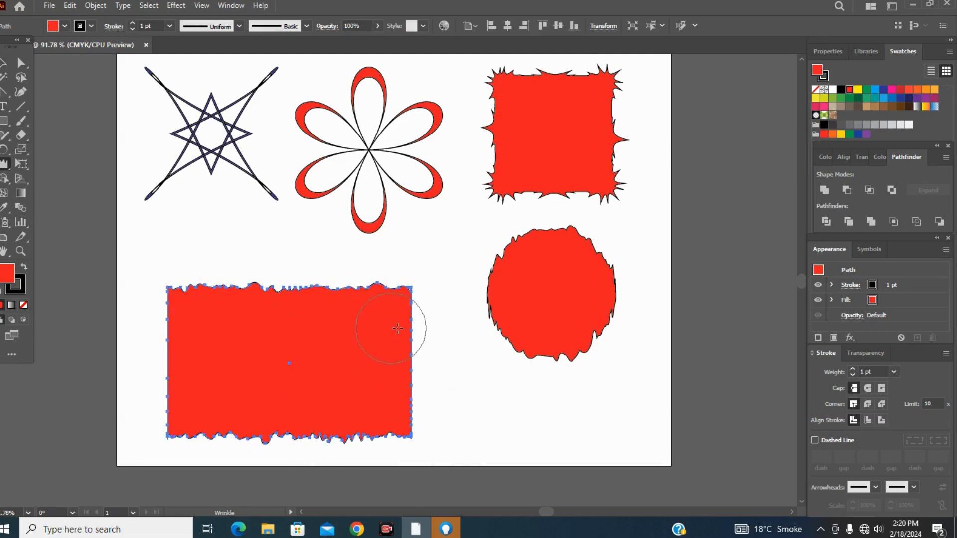
mouse_move(172, 371)
left_mouse_down()
mouse_move(154, 368)
mouse_move(160, 325)
mouse_move(213, 326)
left_mouse_up()
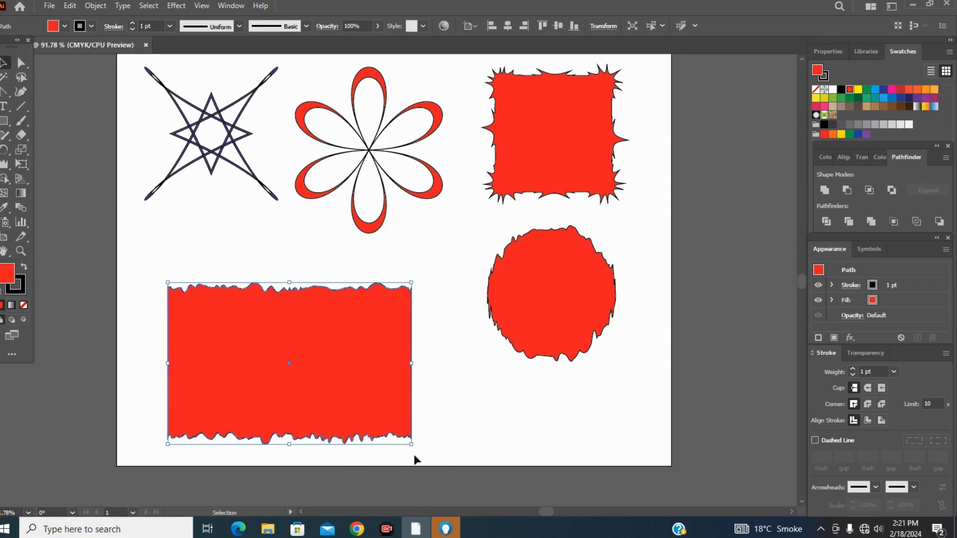
Scale the wrinkled rectangle down proportionally towards its upper left corner and deselect it.
key("shift")
left_click_drag(410, 446, 336, 393)
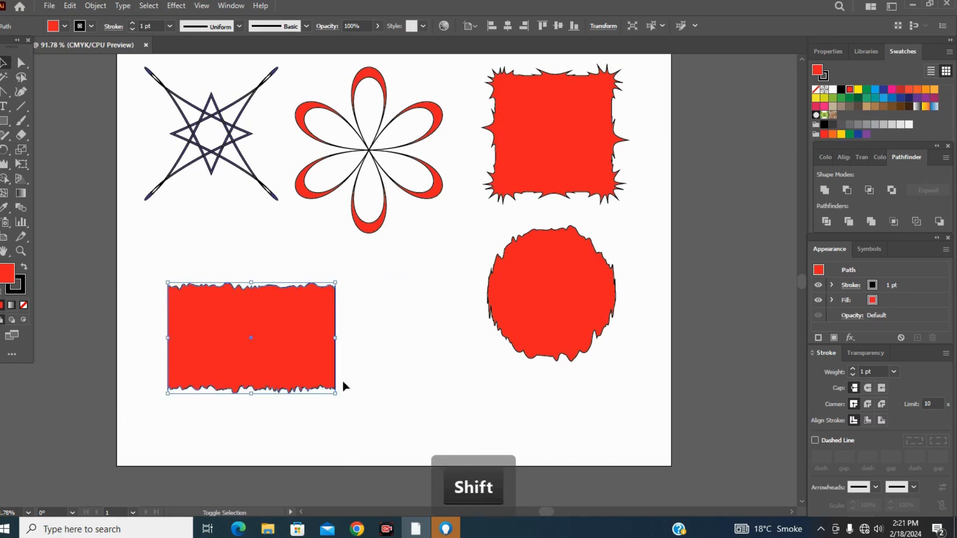
left_click(361, 290)
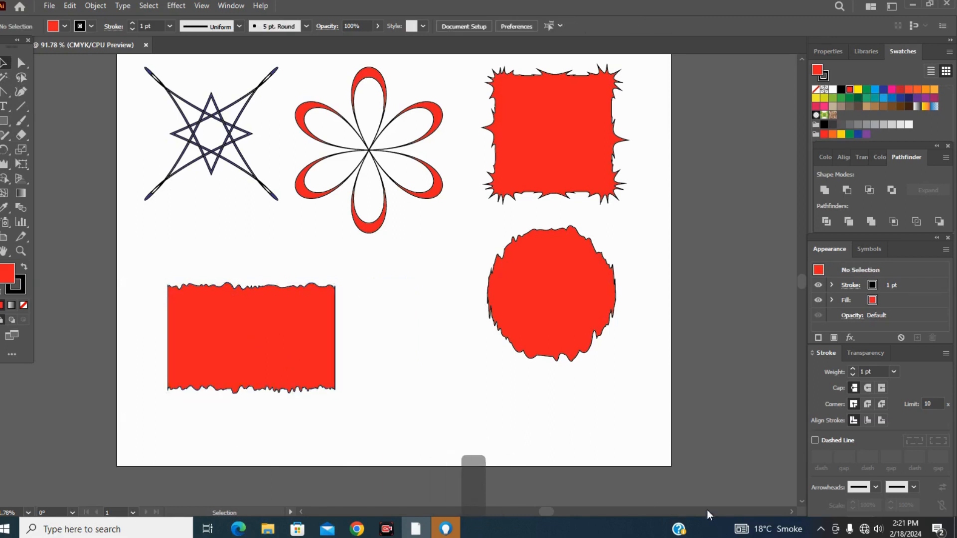